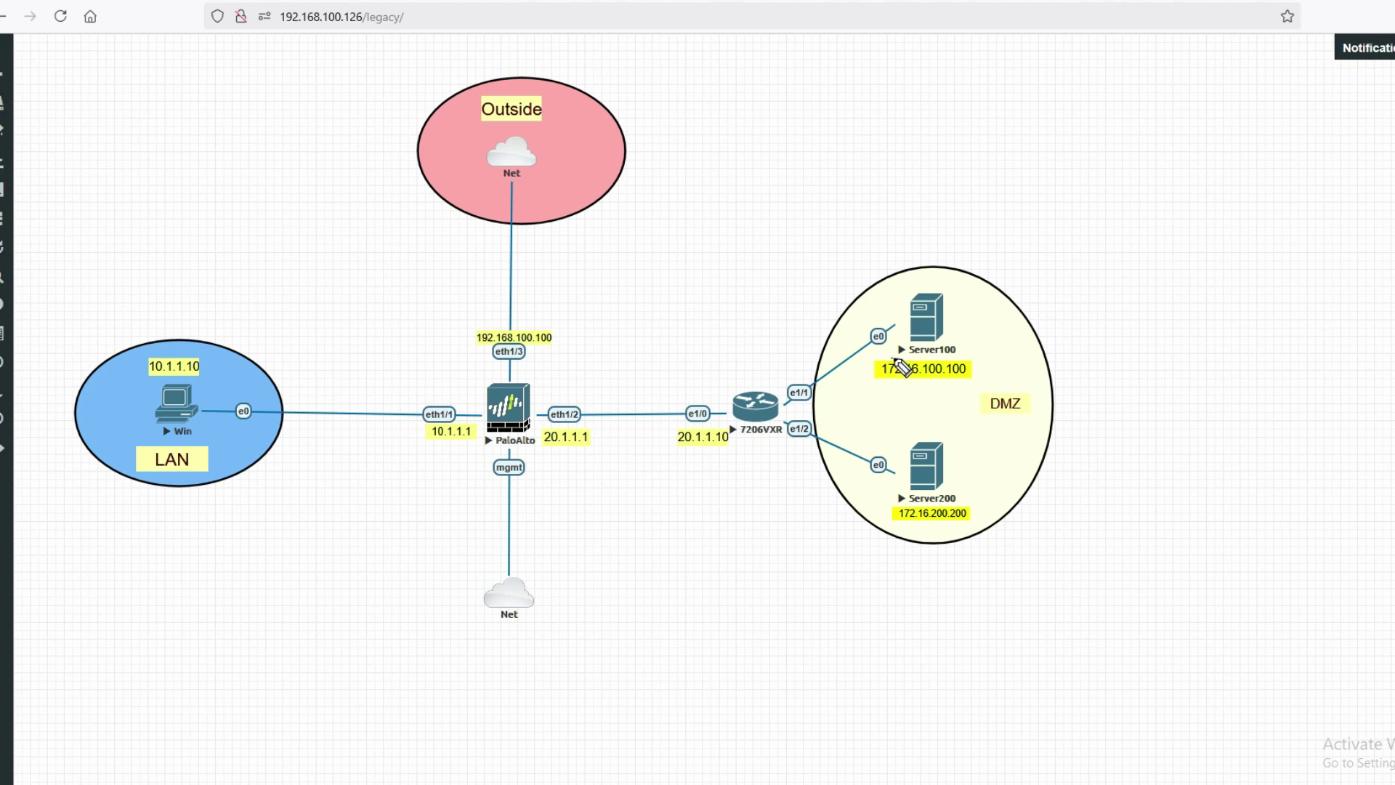
# Step: Underline the Server100 and Server200 labels and sketch inbound traffic paths from Outside toward the servers
pyautogui.moveTo(892, 359); pyautogui.dragTo(957, 357)
pyautogui.moveTo(894, 502); pyautogui.dragTo(963, 502)
pyautogui.moveTo(836, 406); pyautogui.dragTo(786, 407)
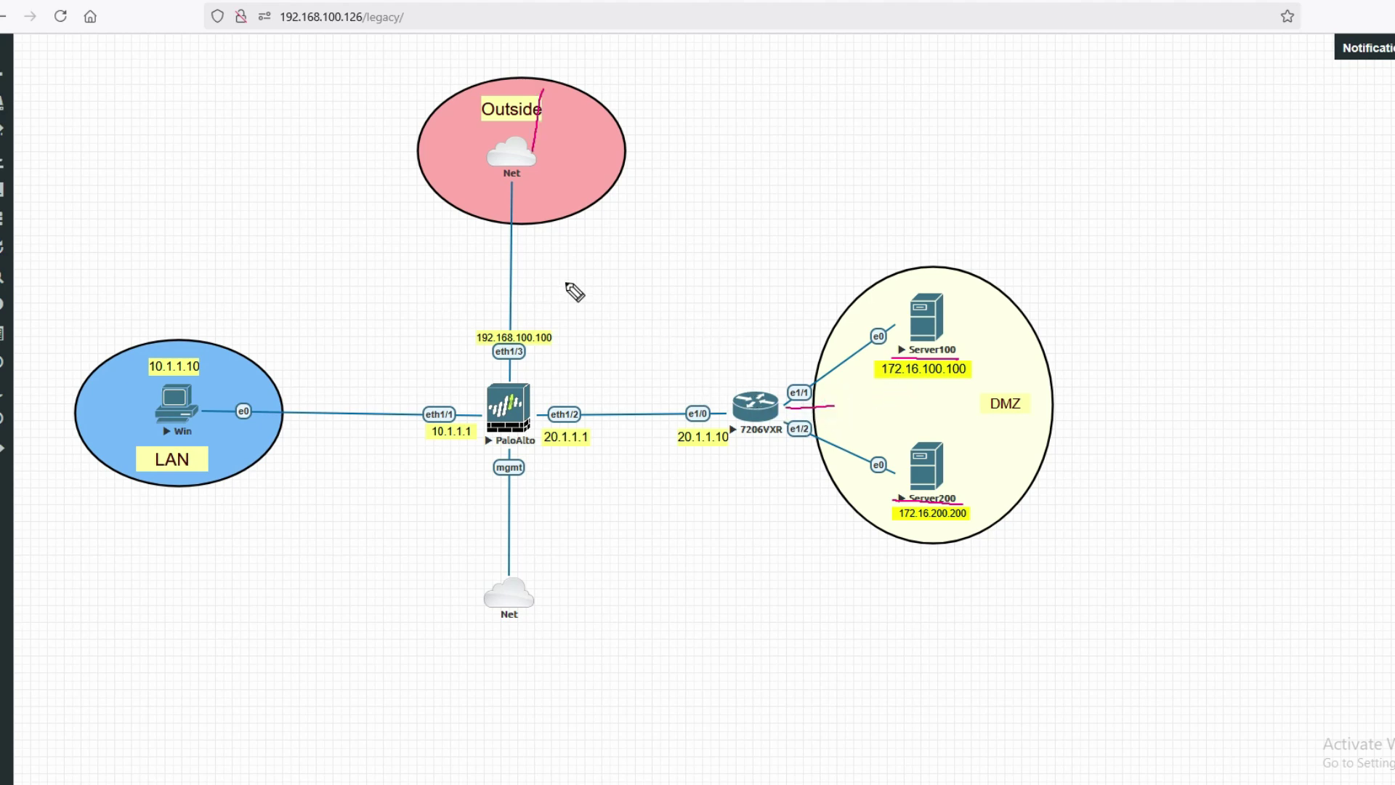
pyautogui.moveTo(564, 278)
pyautogui.mouseDown()
pyautogui.moveTo(568, 302)
pyautogui.moveTo(632, 302)
pyautogui.moveTo(665, 262)
pyautogui.moveTo(672, 278)
pyautogui.moveTo(706, 275)
pyautogui.moveTo(710, 288)
pyautogui.moveTo(604, 320)
pyautogui.mouseUp()
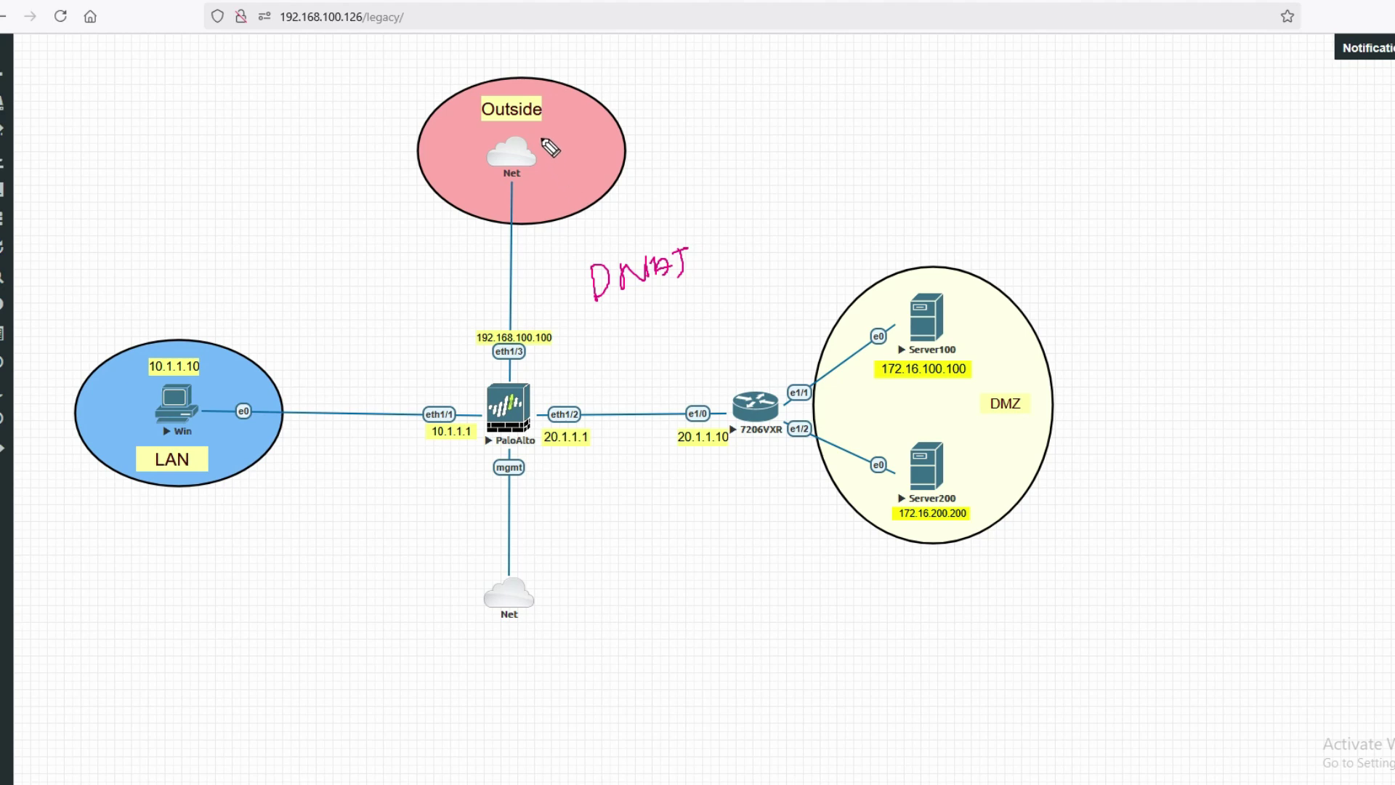
pyautogui.moveTo(540, 135)
pyautogui.mouseDown()
pyautogui.moveTo(532, 372)
pyautogui.moveTo(531, 361)
pyautogui.moveTo(670, 380)
pyautogui.moveTo(901, 342)
pyautogui.mouseUp()
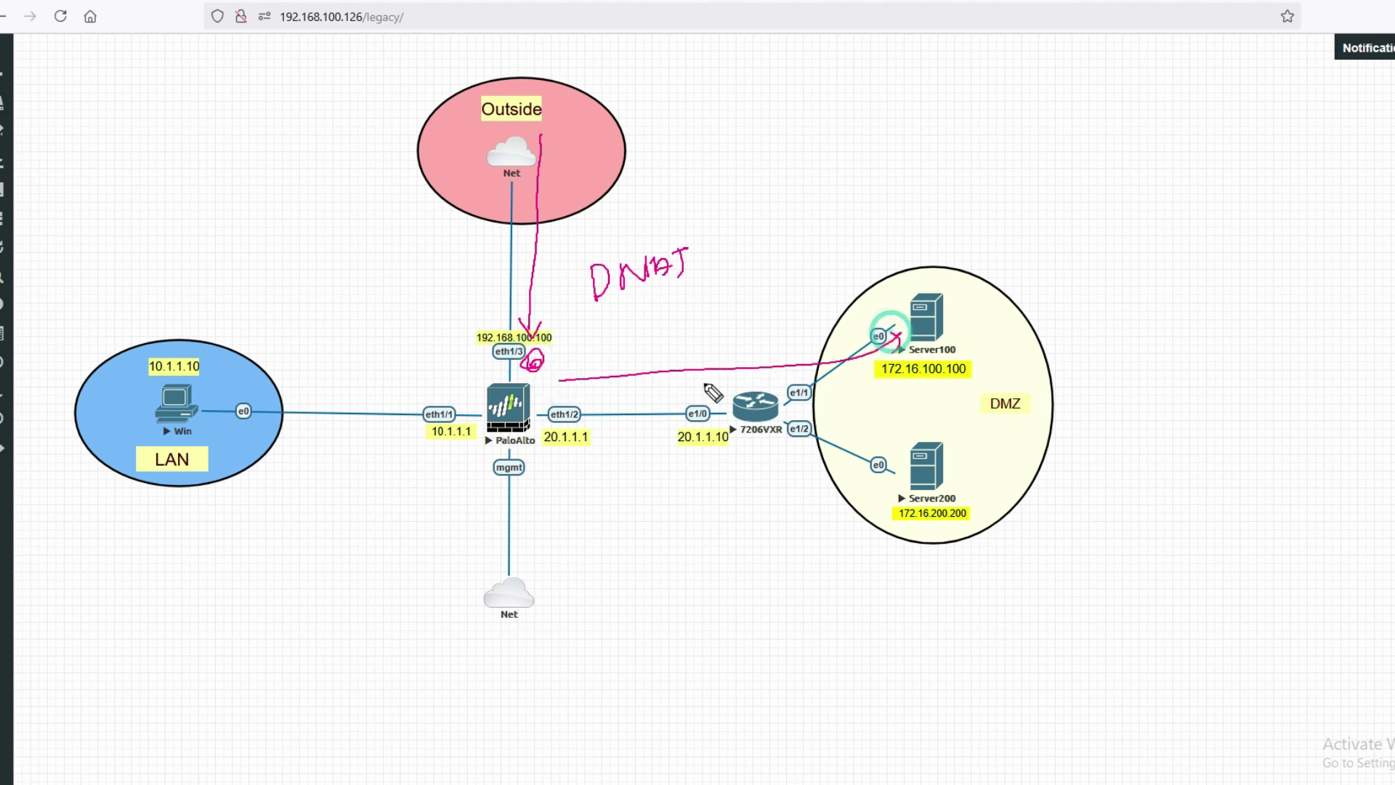
pyautogui.moveTo(536, 416)
pyautogui.mouseDown()
pyautogui.moveTo(675, 413)
pyautogui.moveTo(889, 475)
pyautogui.moveTo(868, 489)
pyautogui.mouseUp()
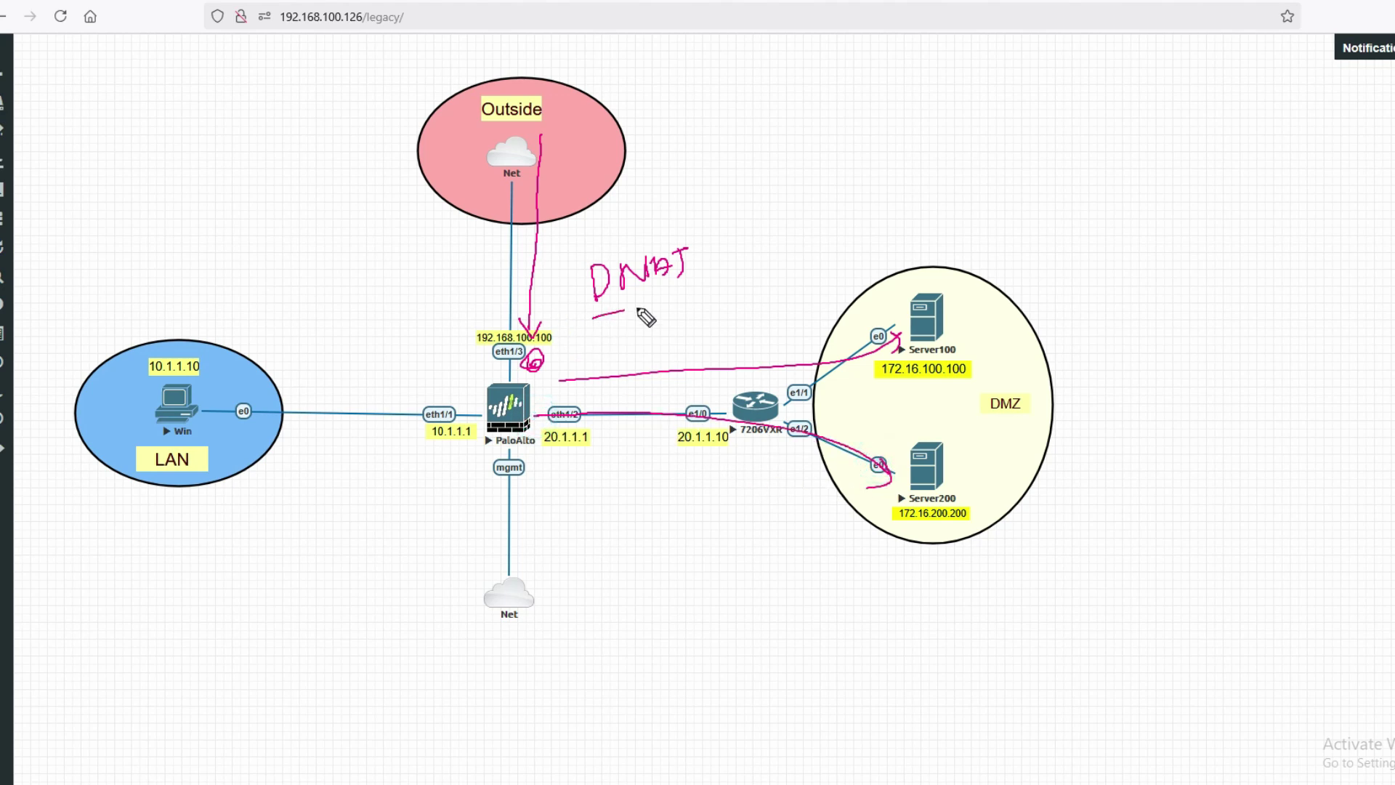
# Step: Extend the traffic arrows, circle both servers, add inbound strokes, then clear all annotations
pyautogui.moveTo(592, 317); pyautogui.dragTo(706, 298)
pyautogui.moveTo(537, 317); pyautogui.dragTo(534, 318)
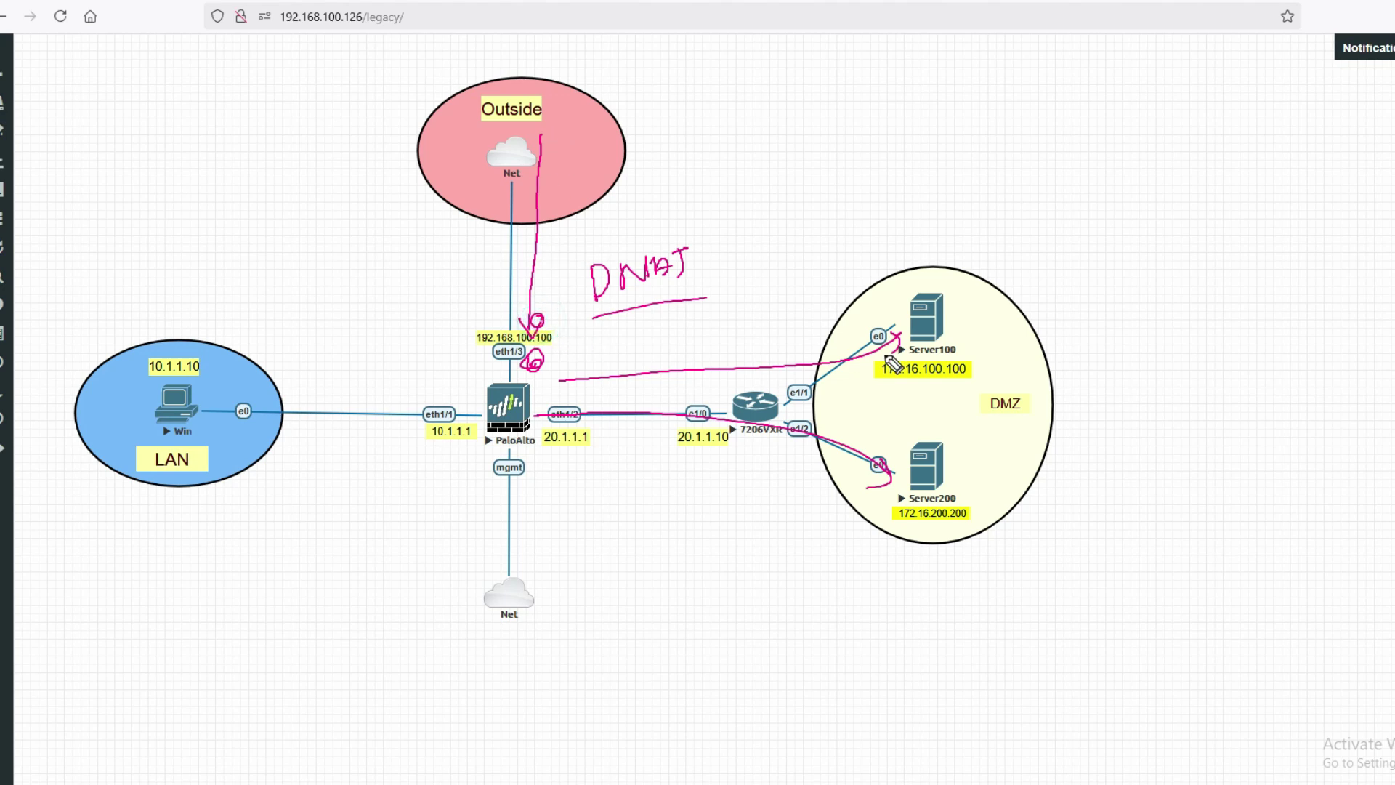
pyautogui.moveTo(892, 360)
pyautogui.mouseDown()
pyautogui.moveTo(988, 328)
pyautogui.moveTo(934, 358)
pyautogui.mouseUp()
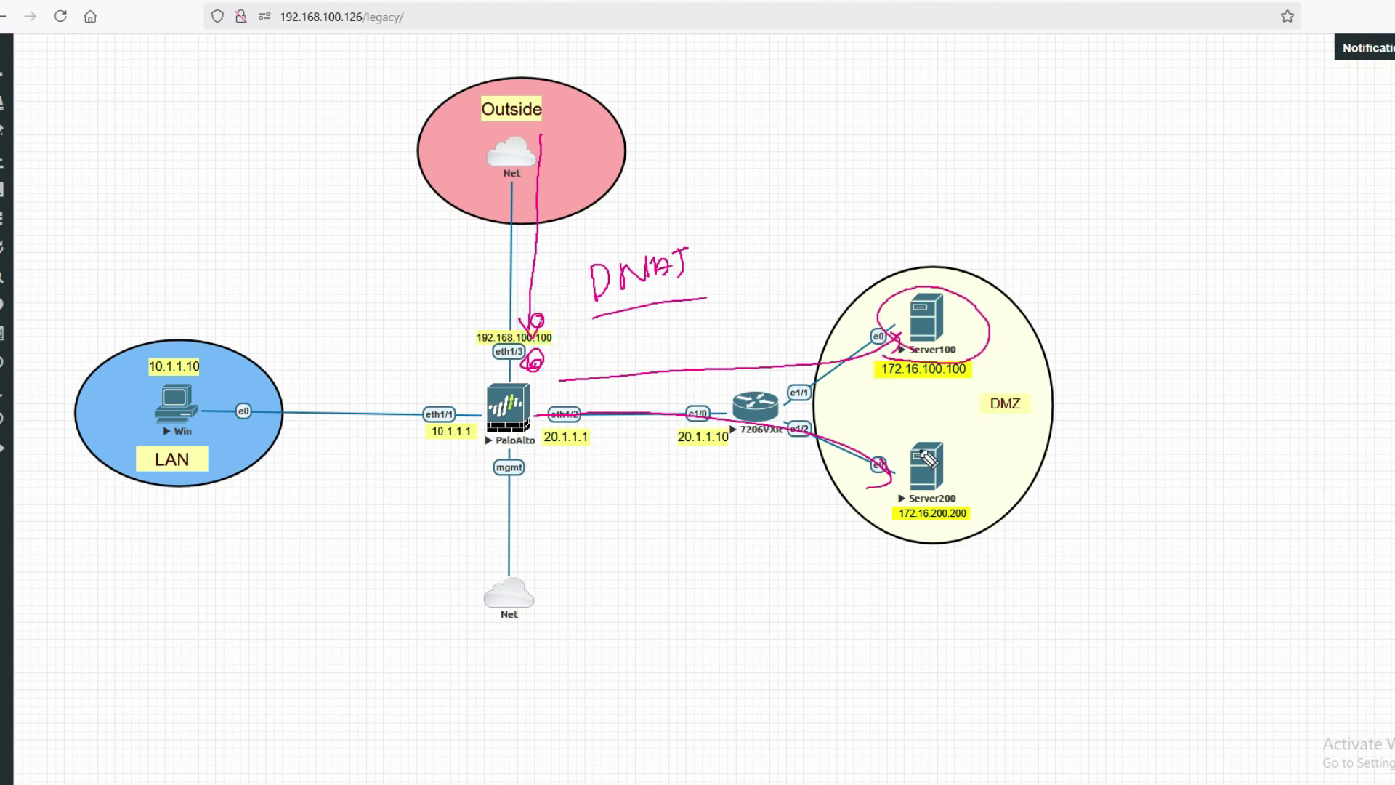
pyautogui.moveTo(901, 427)
pyautogui.mouseDown()
pyautogui.moveTo(908, 517)
pyautogui.moveTo(883, 483)
pyautogui.mouseUp()
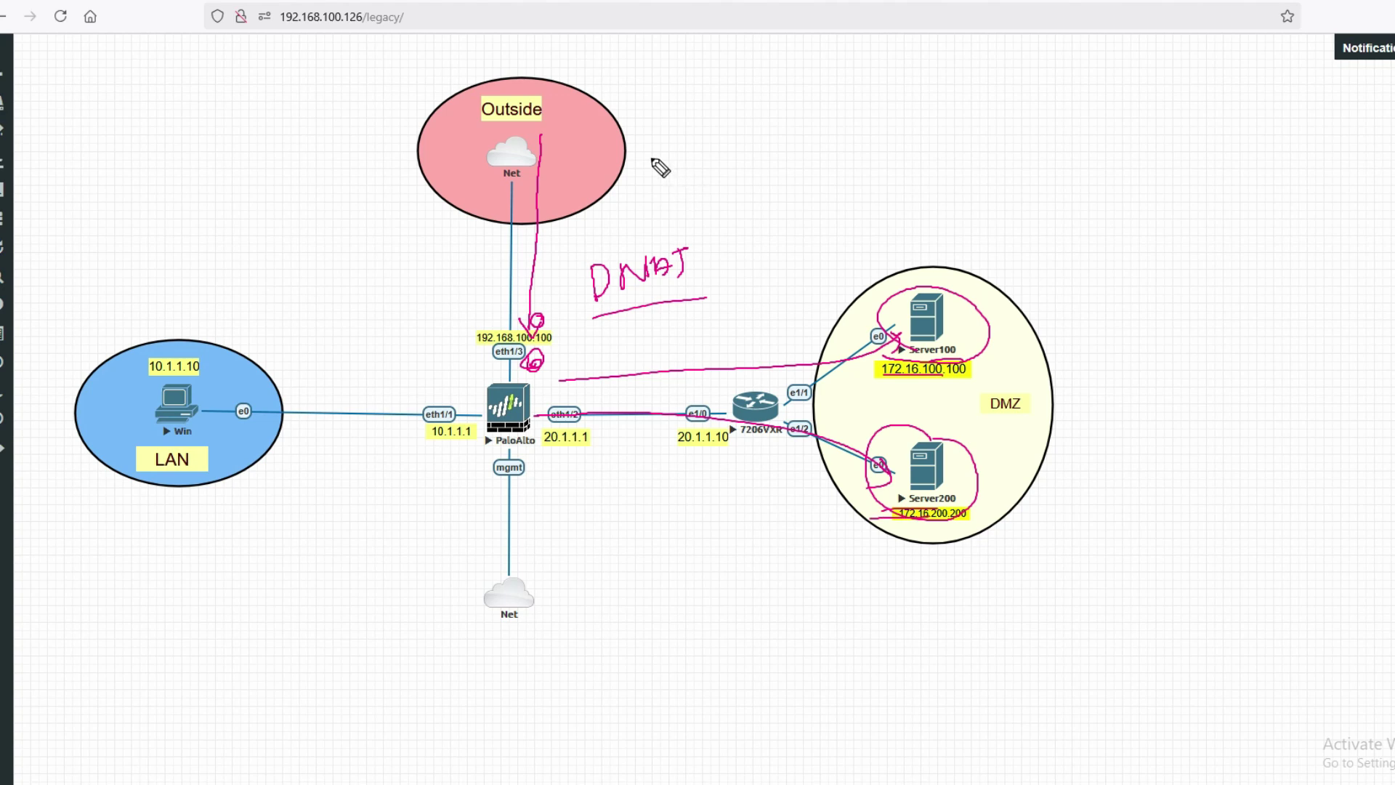
pyautogui.moveTo(585, 105); pyautogui.dragTo(554, 239)
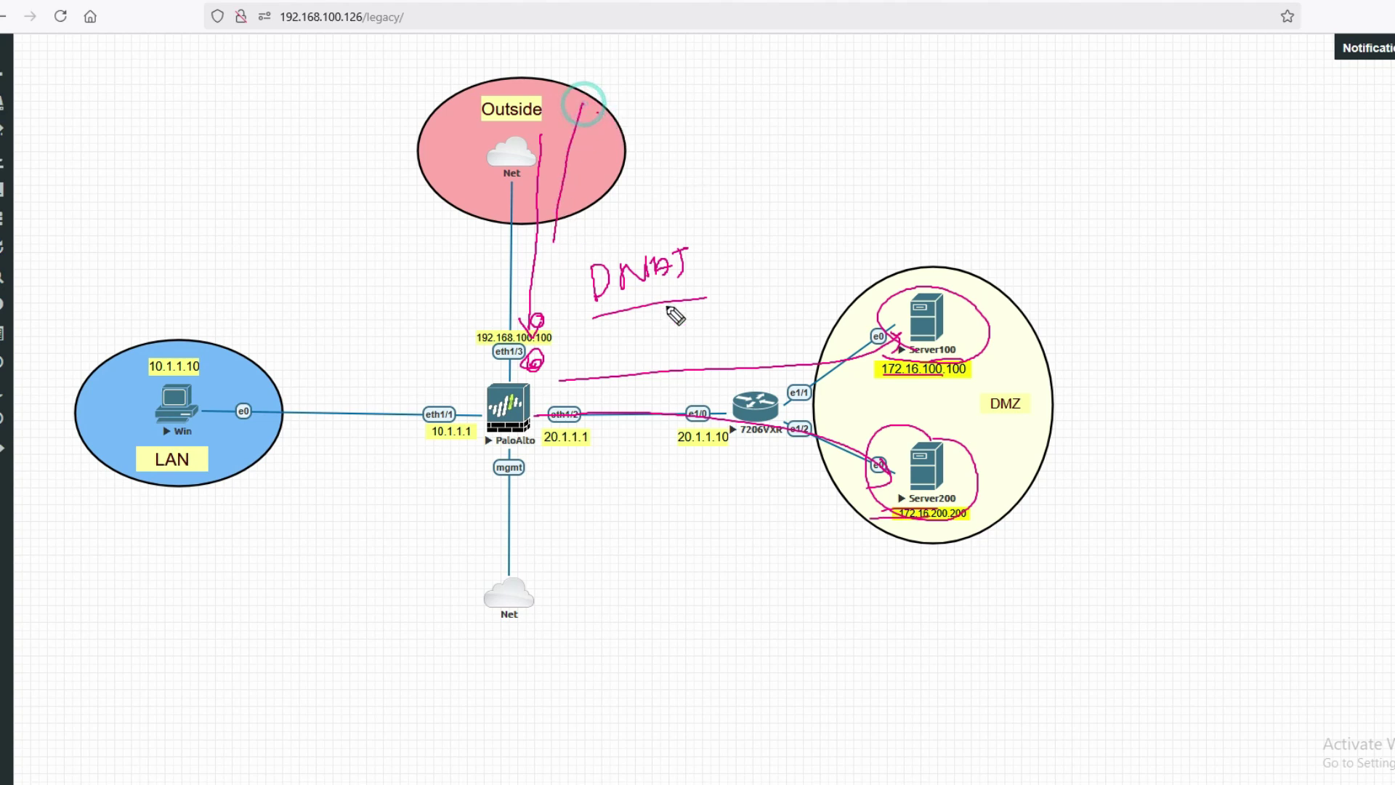
pyautogui.moveTo(582, 134)
pyautogui.mouseDown()
pyautogui.moveTo(547, 240)
pyautogui.moveTo(605, 341)
pyautogui.moveTo(829, 370)
pyautogui.mouseUp()
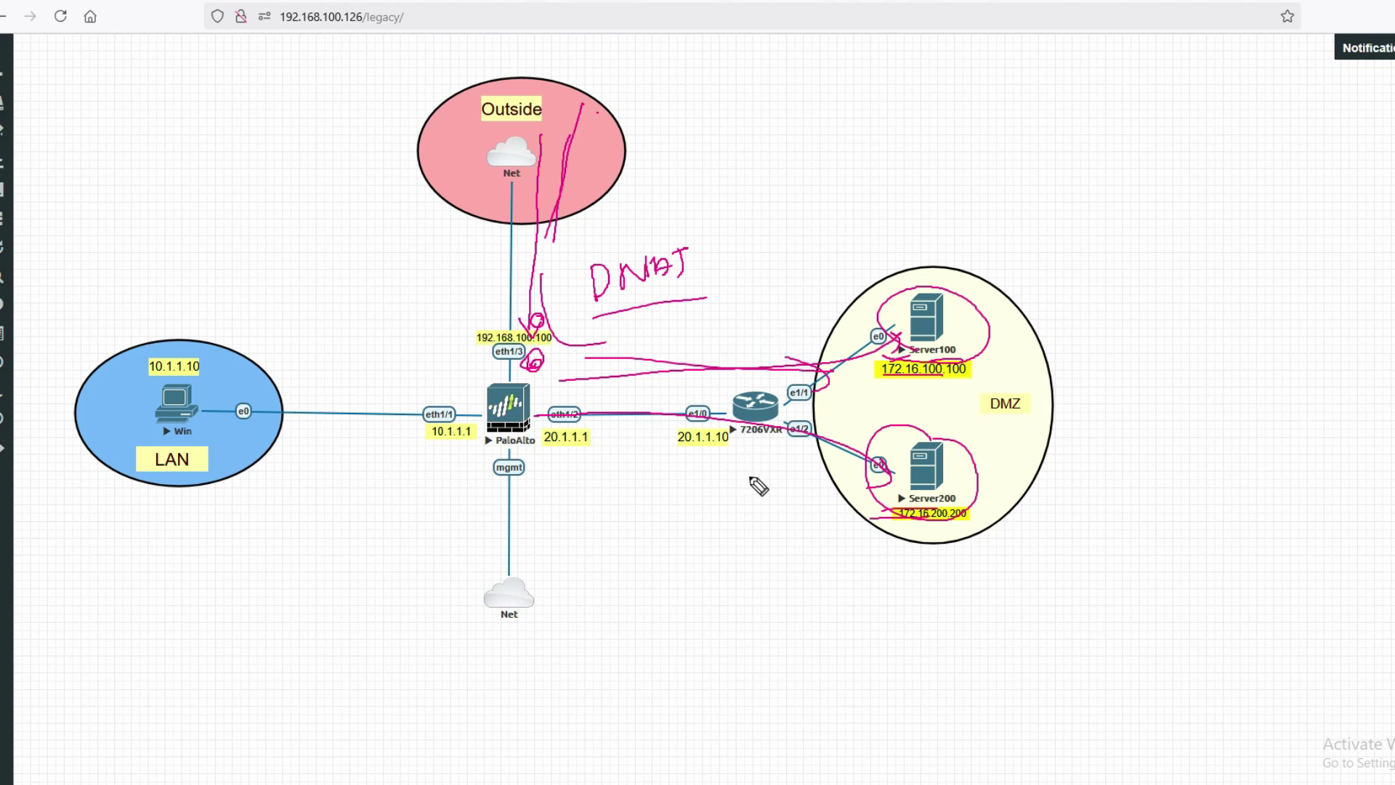
pyautogui.press('Escape')
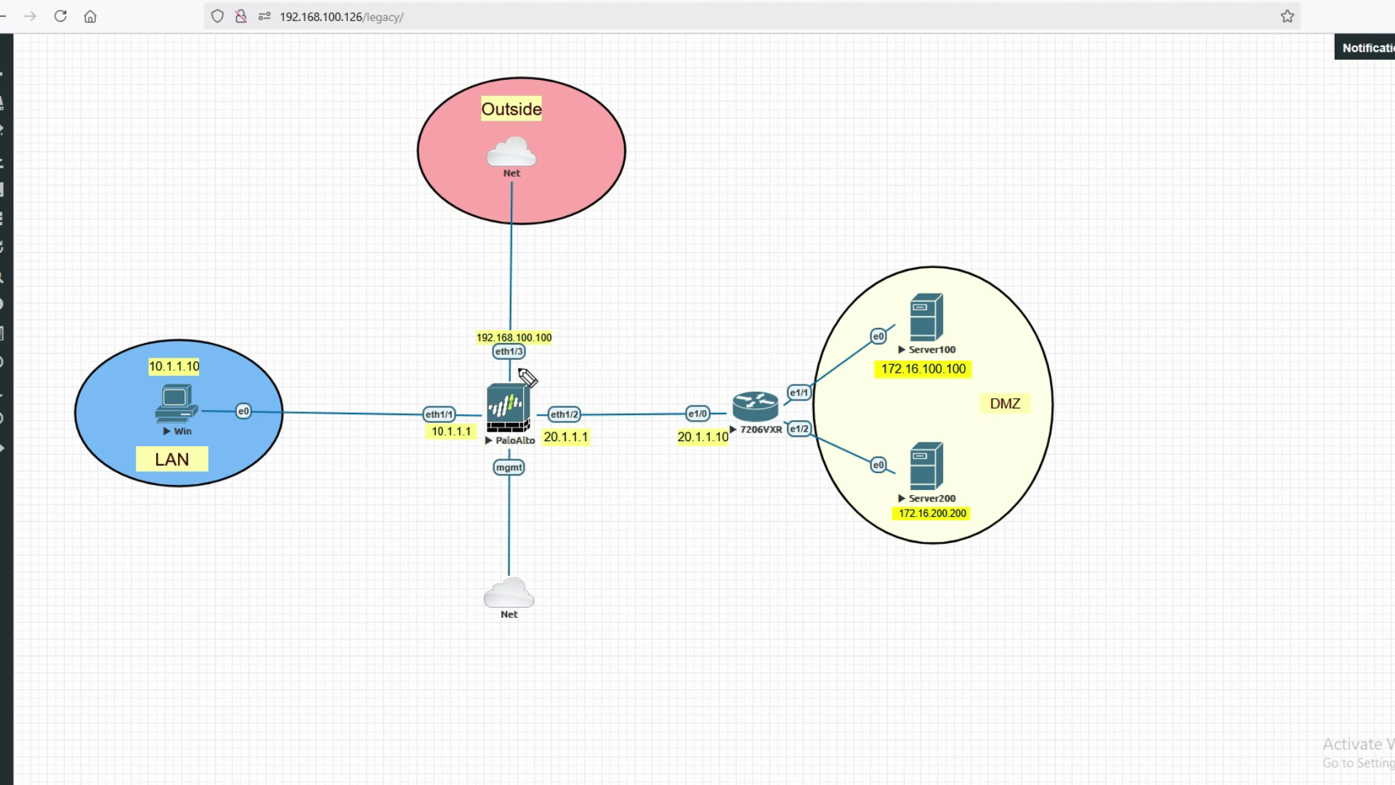
# Step: Tick the firewall's outside interface and the Outside network, and underline the DMZ and LAN zone labels
pyautogui.moveTo(520, 367); pyautogui.dragTo(553, 355)
pyautogui.moveTo(519, 132); pyautogui.dragTo(532, 127)
pyautogui.moveTo(972, 418); pyautogui.dragTo(1049, 421)
pyautogui.moveTo(164, 492); pyautogui.dragTo(215, 480)
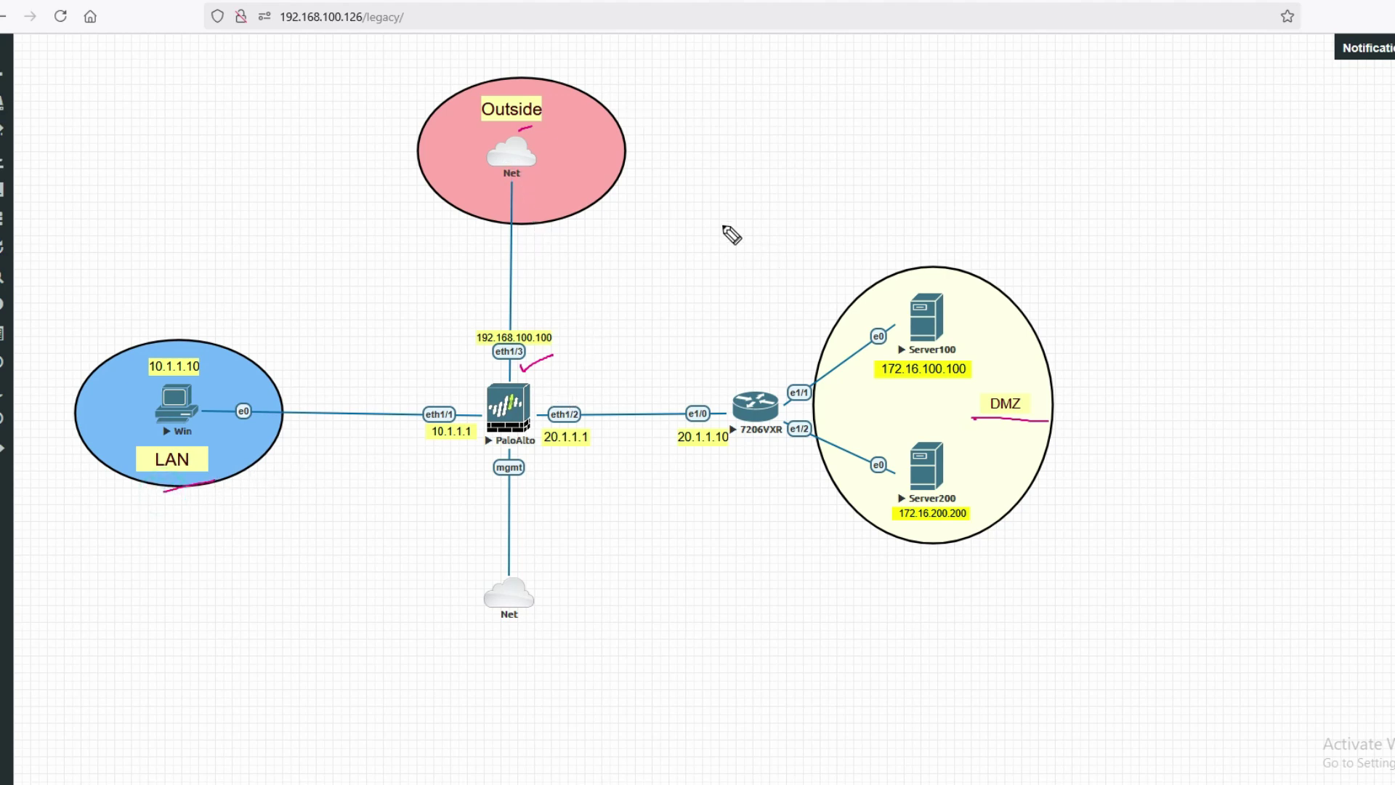
pyautogui.moveTo(531, 129)
pyautogui.mouseDown()
pyautogui.moveTo(528, 325)
pyautogui.moveTo(542, 314)
pyautogui.moveTo(557, 343)
pyautogui.mouseUp()
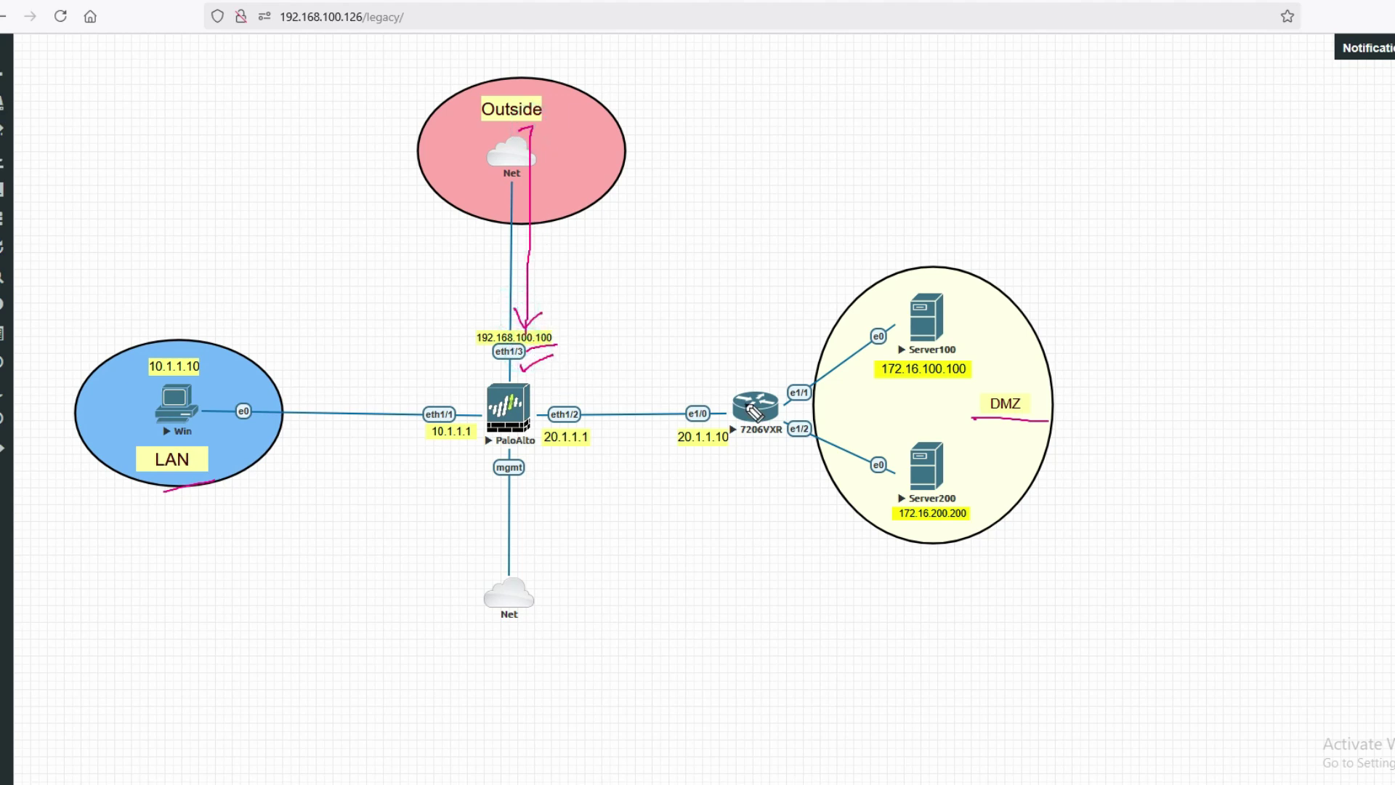
# Step: Mark the firewall below eth1/3 and underline Server100's address 172.16.100.100
pyautogui.moveTo(868, 384); pyautogui.dragTo(948, 387)
pyautogui.moveTo(539, 360); pyautogui.dragTo(482, 378)
pyautogui.moveTo(876, 380); pyautogui.dragTo(939, 384)
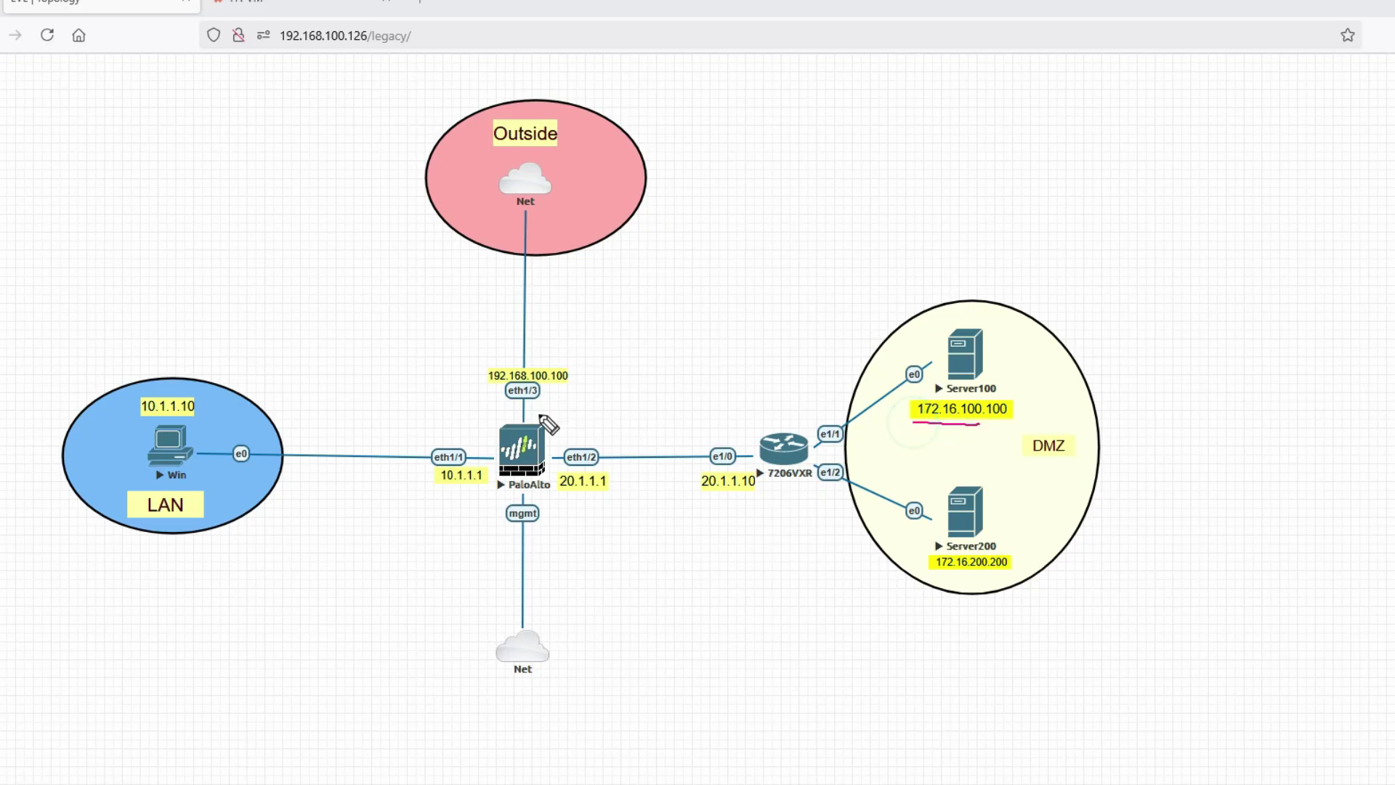
# Step: Handwrite the public address 192.168.100.102 below Outside on the diagram
pyautogui.click(342, 338)
pyautogui.click(343, 338)
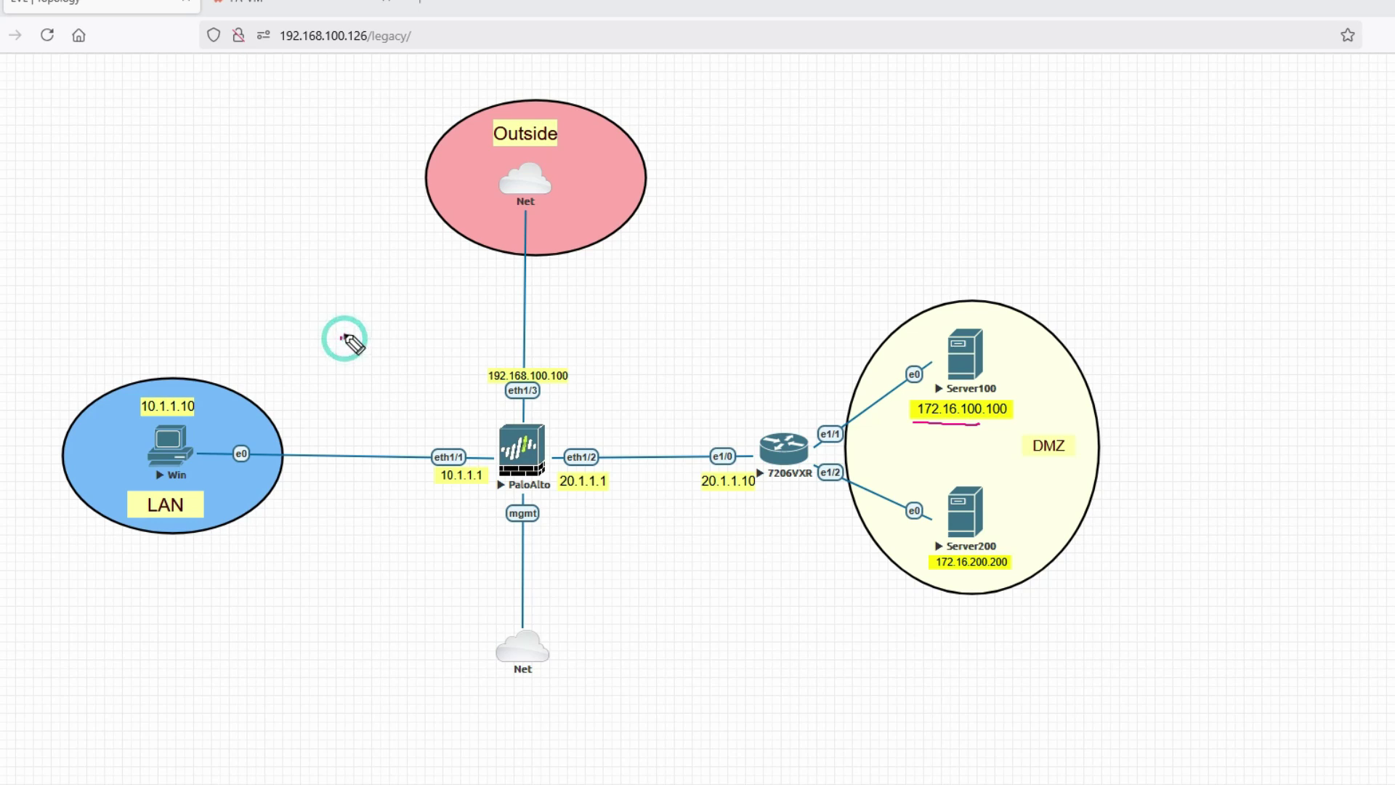
pyautogui.moveTo(342, 337)
pyautogui.mouseDown()
pyautogui.moveTo(342, 361)
pyautogui.moveTo(361, 341)
pyautogui.moveTo(355, 358)
pyautogui.mouseUp()
pyautogui.moveTo(371, 337)
pyautogui.mouseDown()
pyautogui.moveTo(398, 353)
pyautogui.moveTo(434, 341)
pyautogui.mouseUp()
pyautogui.click(388, 346)
pyautogui.click(430, 340)
pyautogui.moveTo(449, 323); pyautogui.dragTo(510, 333)
pyautogui.click(472, 334)
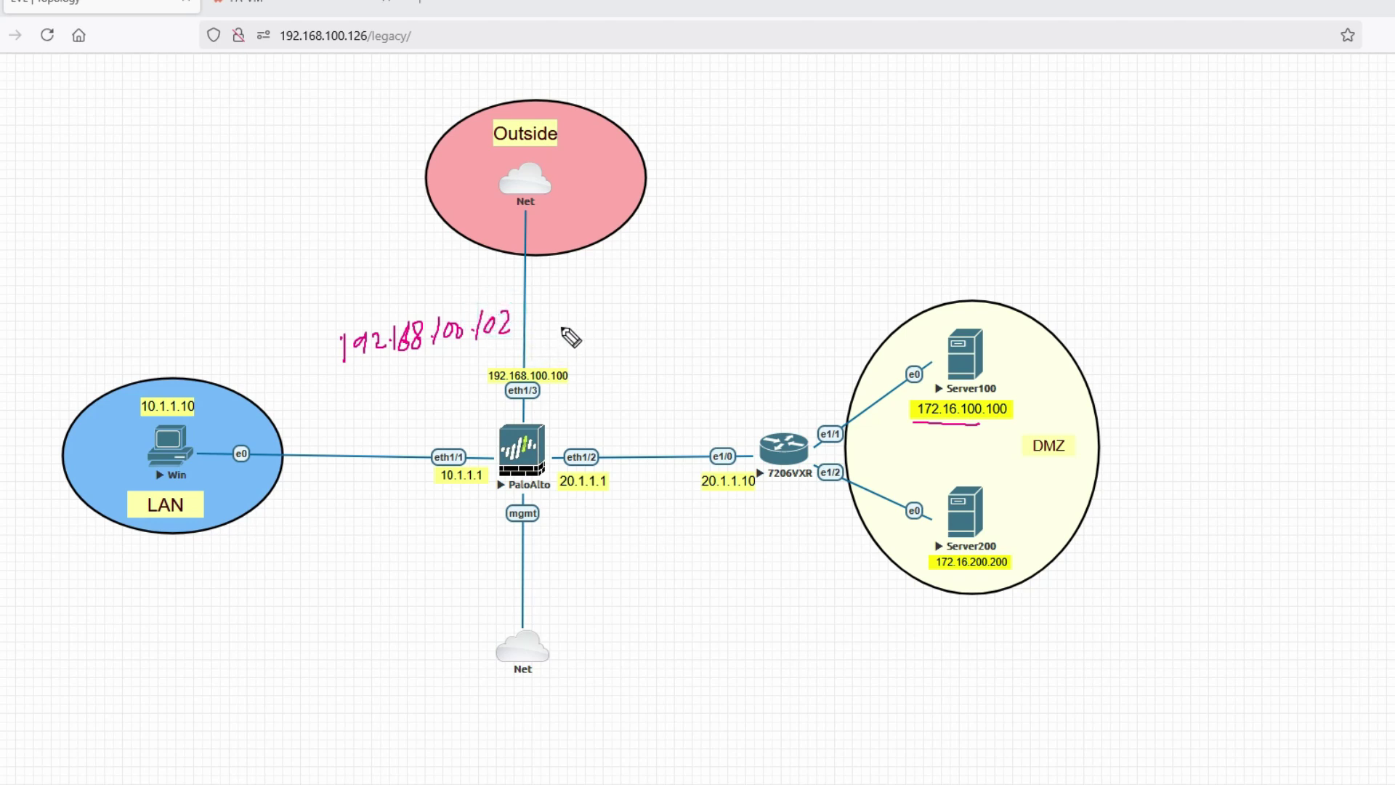
# Step: Underline Server200's address 172.16.200.200 and handwrite the second public address 192.168.100.202
pyautogui.click(934, 573)
pyautogui.moveTo(952, 576); pyautogui.dragTo(1004, 576)
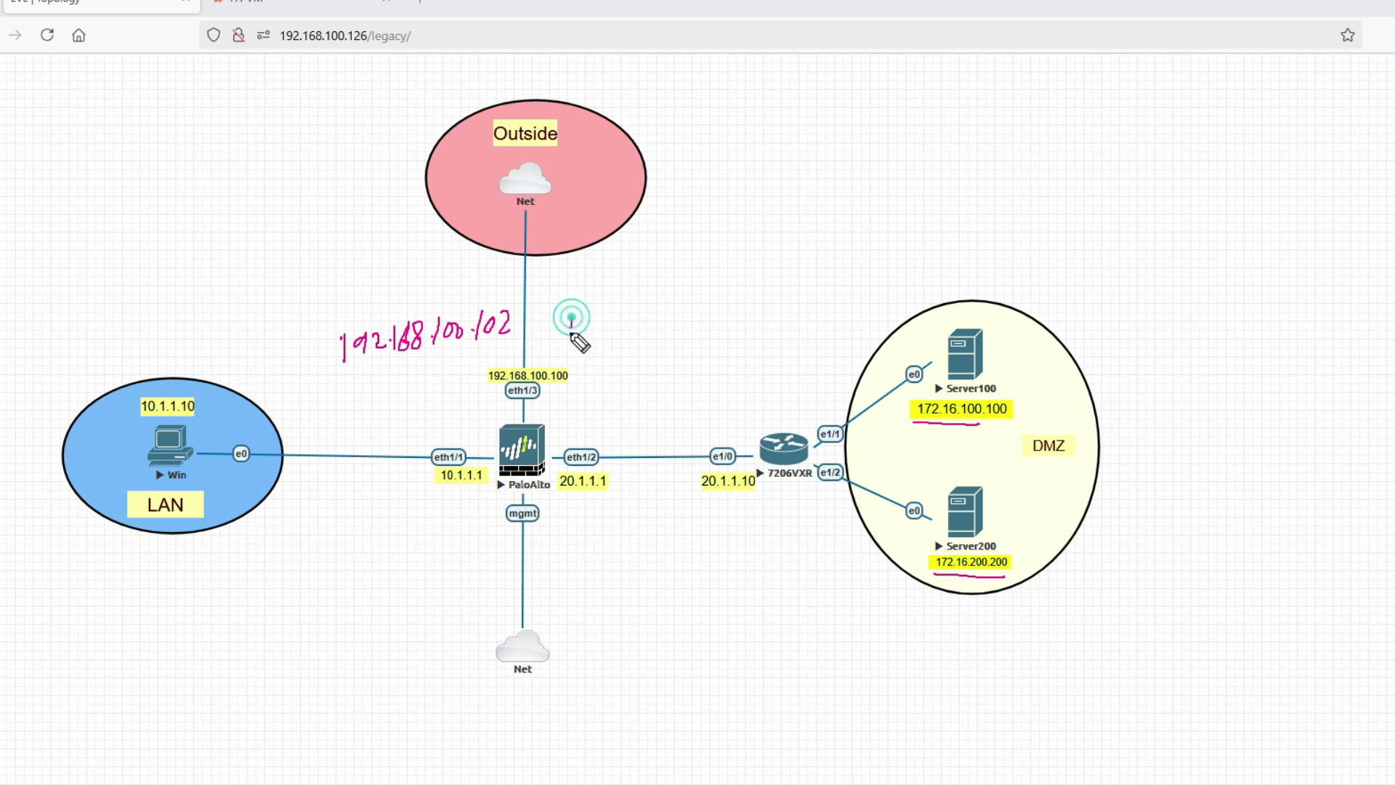
pyautogui.moveTo(570, 321)
pyautogui.mouseDown()
pyautogui.moveTo(566, 345)
pyautogui.moveTo(617, 322)
pyautogui.moveTo(658, 335)
pyautogui.moveTo(719, 315)
pyautogui.moveTo(795, 319)
pyautogui.mouseUp()
pyautogui.click(621, 325)
pyautogui.click(672, 325)
pyautogui.click(729, 322)
# Step: Draw lines from Outside to both public addresses, linking .102 to the firewall and .202 to Server200
pyautogui.moveTo(373, 364); pyautogui.dragTo(452, 347)
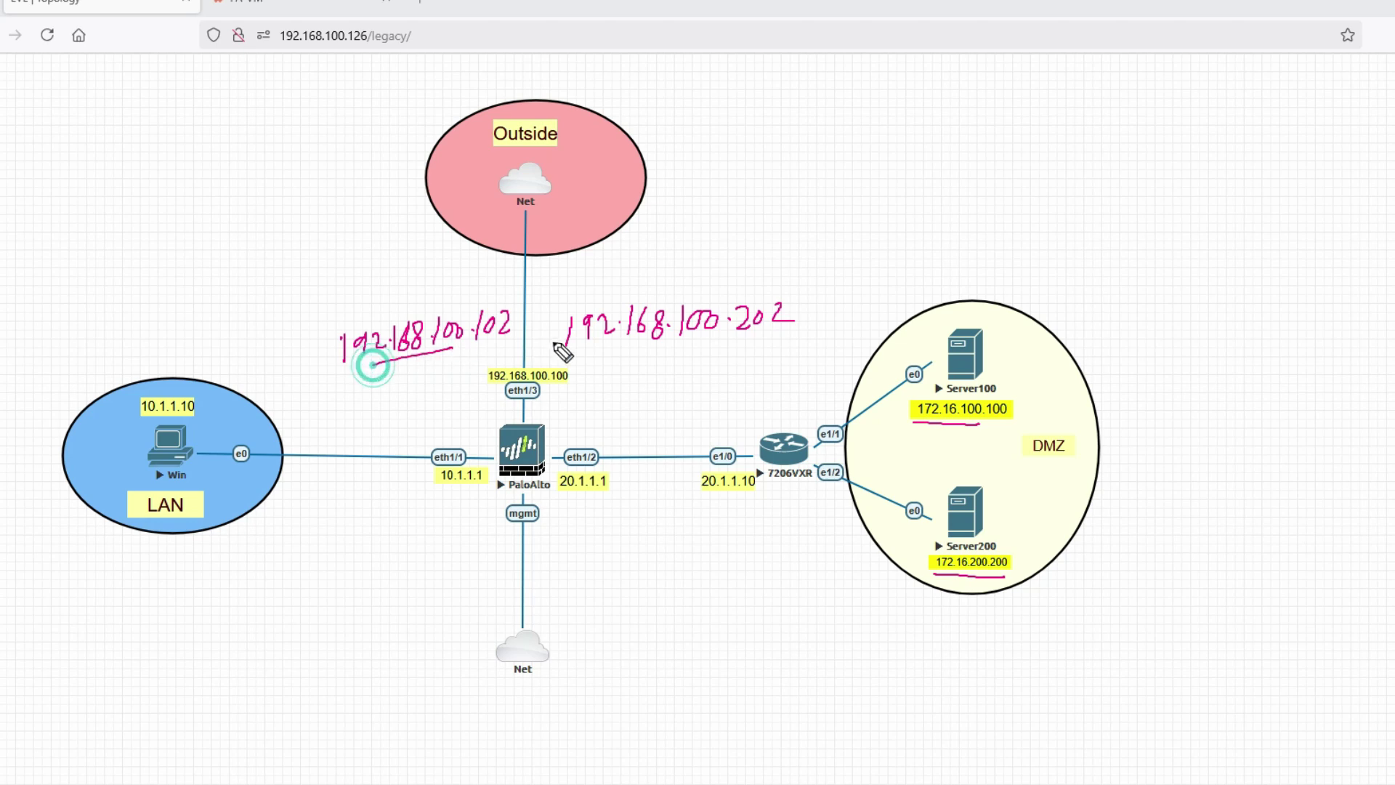
pyautogui.moveTo(447, 216); pyautogui.dragTo(438, 308)
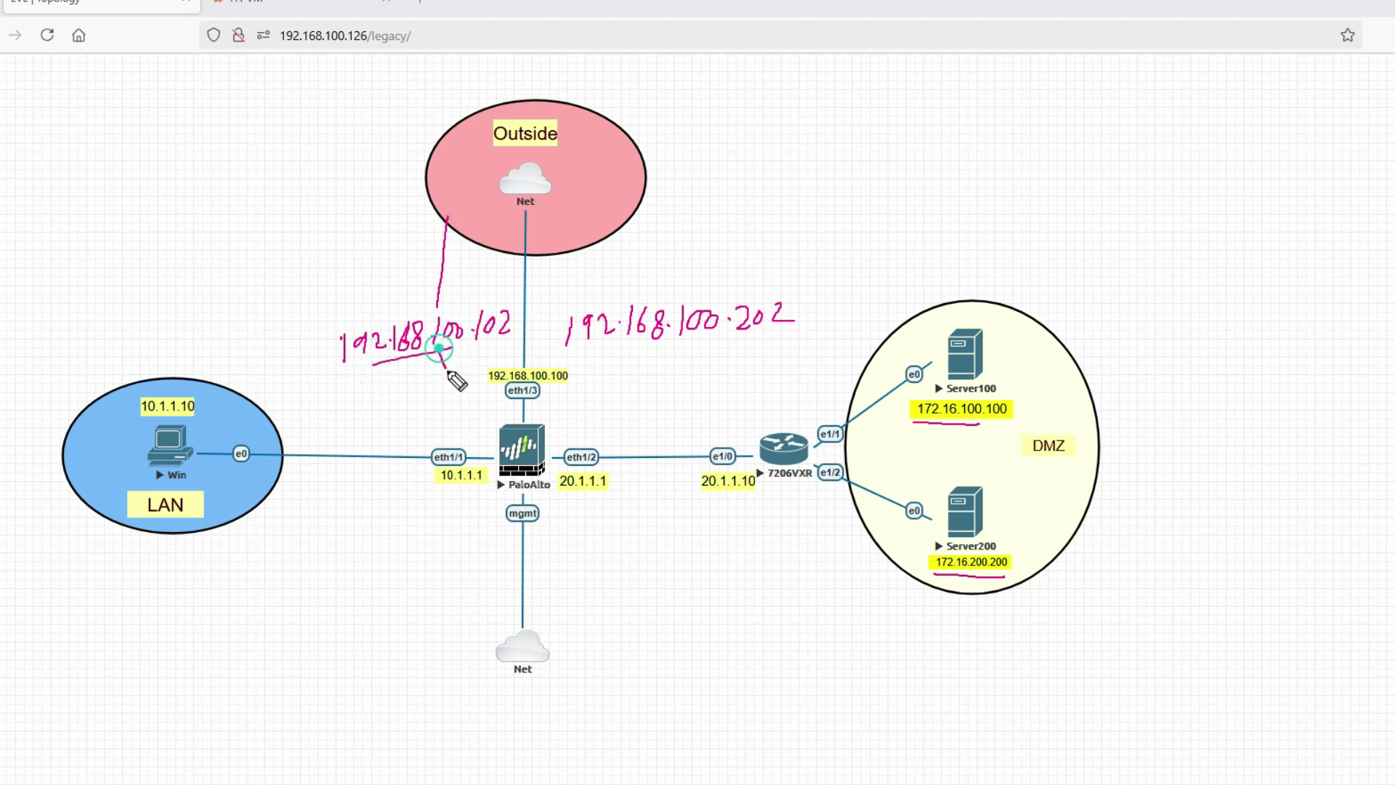
pyautogui.moveTo(438, 350); pyautogui.dragTo(510, 376)
pyautogui.moveTo(910, 421); pyautogui.dragTo(998, 429)
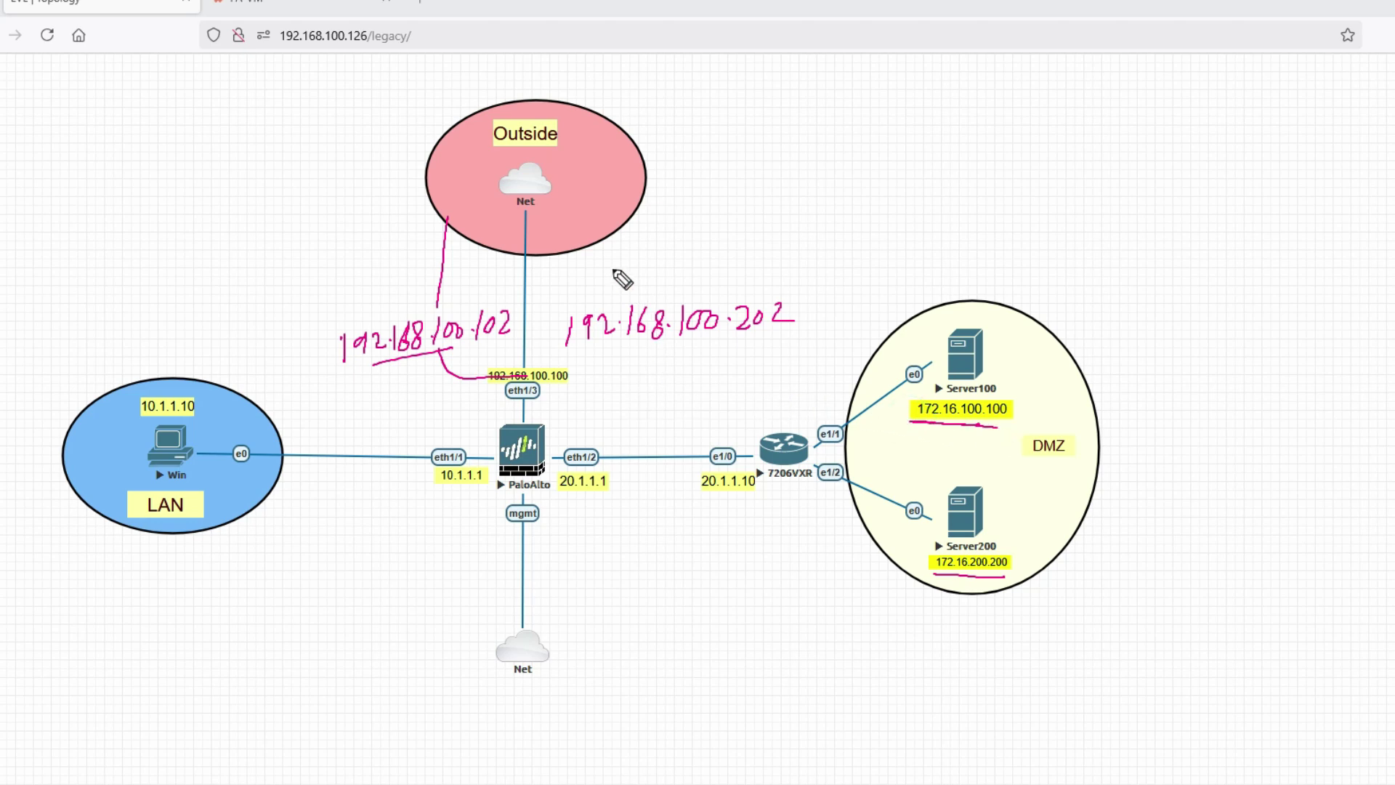
pyautogui.moveTo(601, 229); pyautogui.dragTo(600, 299)
pyautogui.moveTo(656, 336)
pyautogui.mouseDown()
pyautogui.moveTo(738, 472)
pyautogui.moveTo(948, 541)
pyautogui.moveTo(952, 529)
pyautogui.mouseUp()
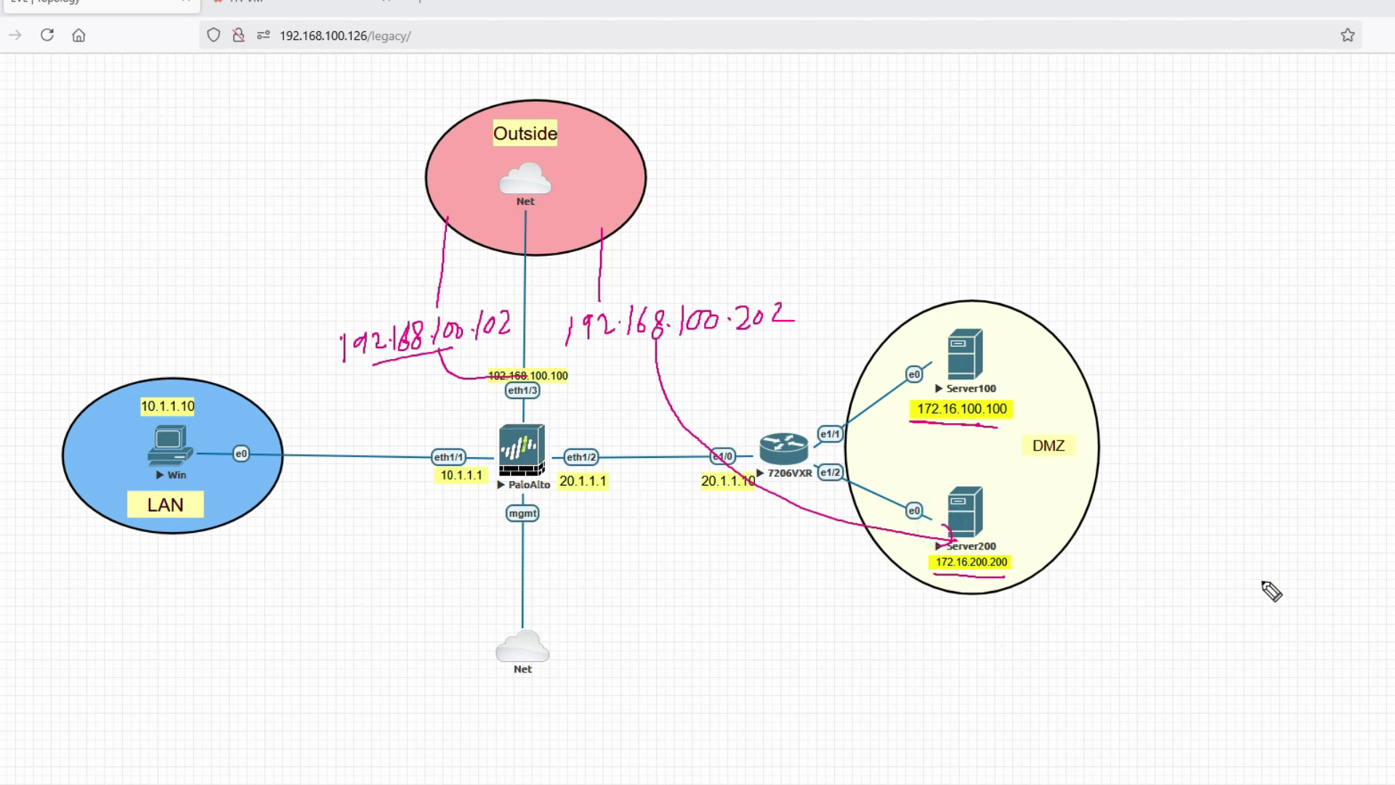
# Step: In the PA-VM NAT rulebase, add a new rule named 'DNAT_Outside to Server100'
pyautogui.press('Escape')
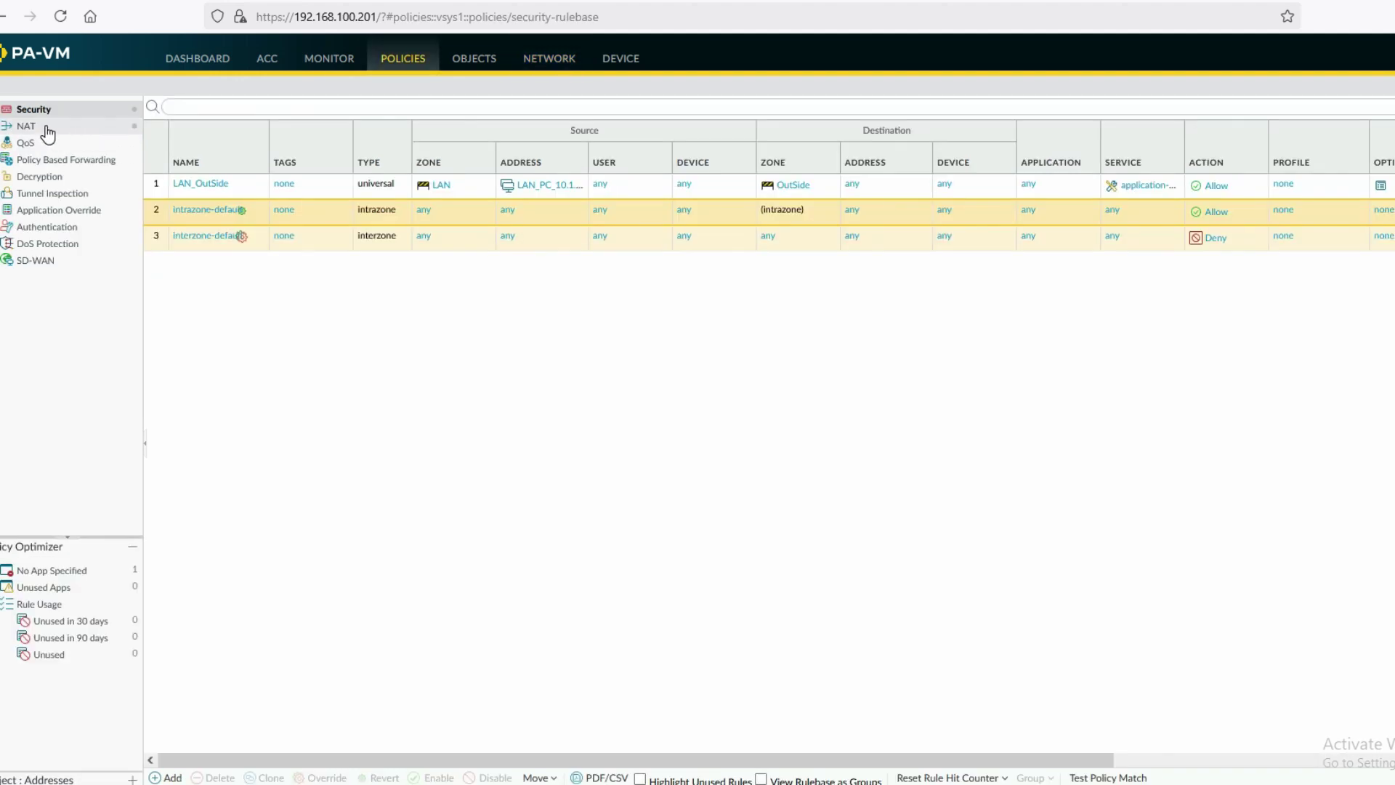
pyautogui.click(46, 129)
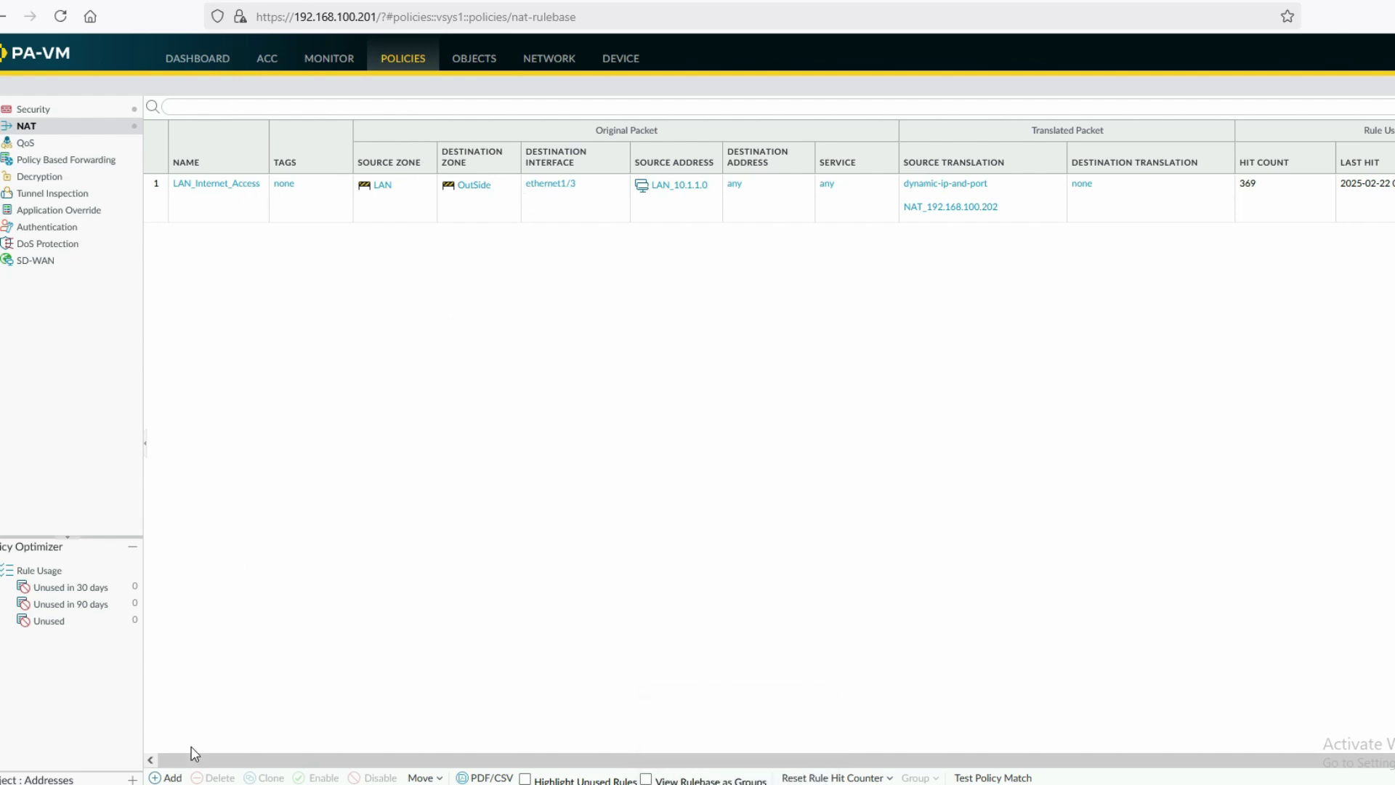
pyautogui.click(174, 778)
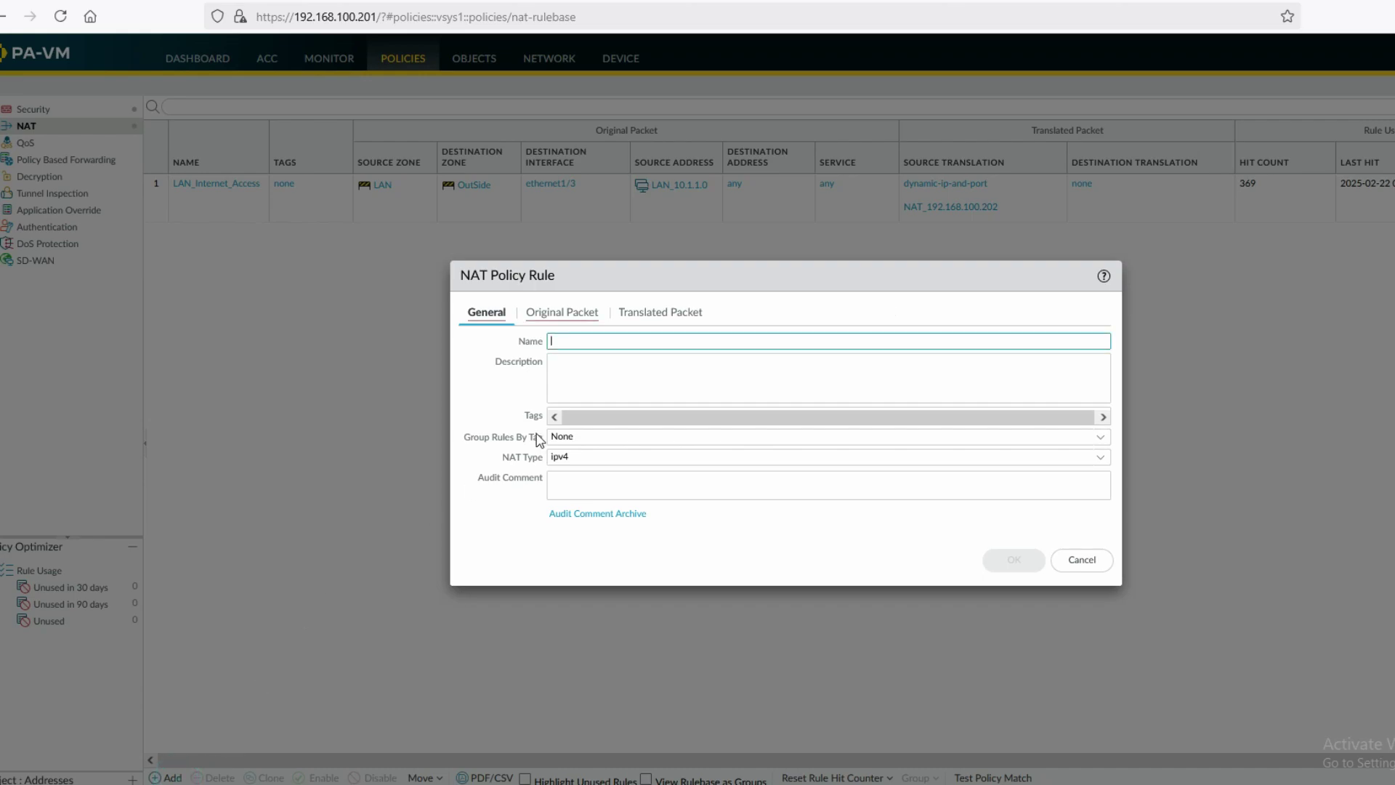
pyautogui.write('DNAT_Outside to Server100')
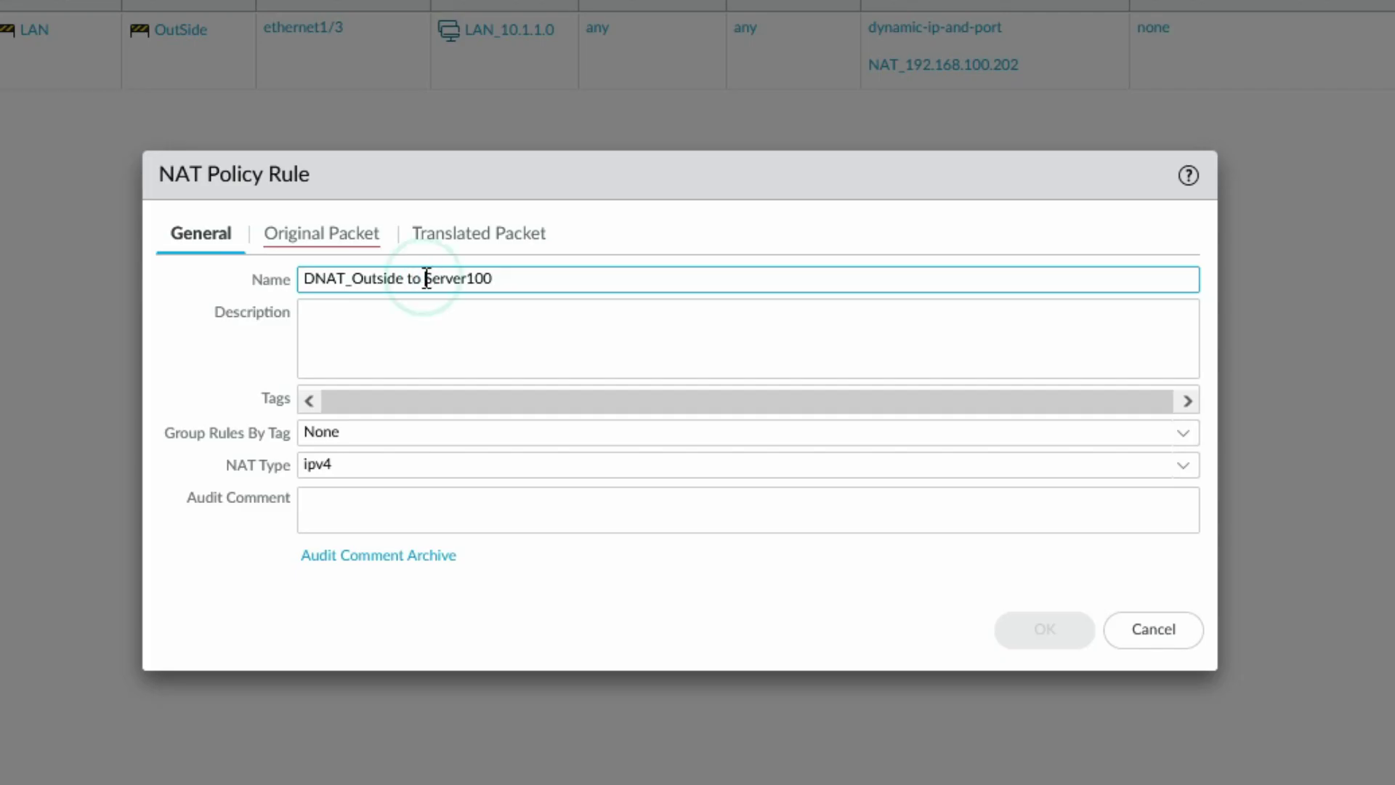
pyautogui.write('DMZ_')
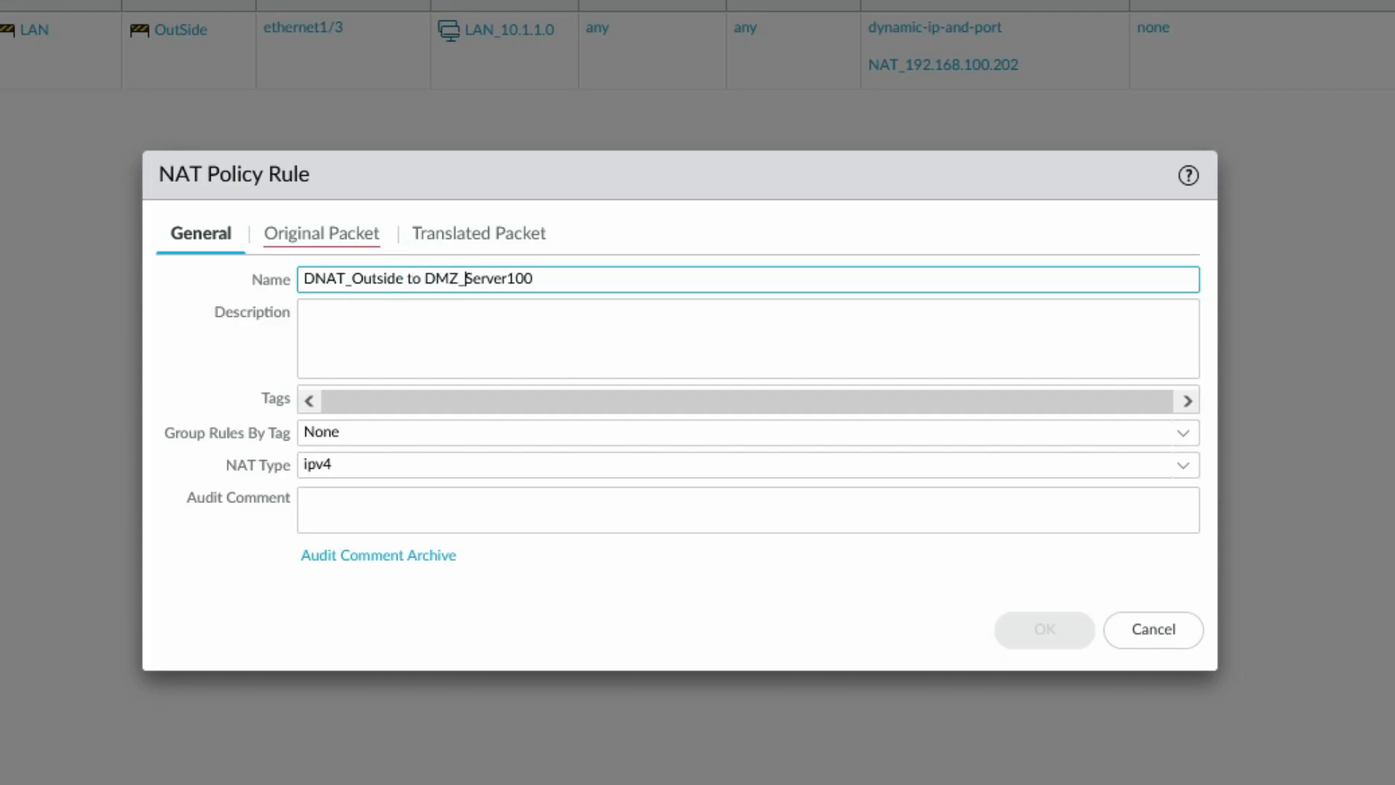
# Step: On the Original Packet settings, set both source zone and destination zone to OutSide
pyautogui.click(330, 231)
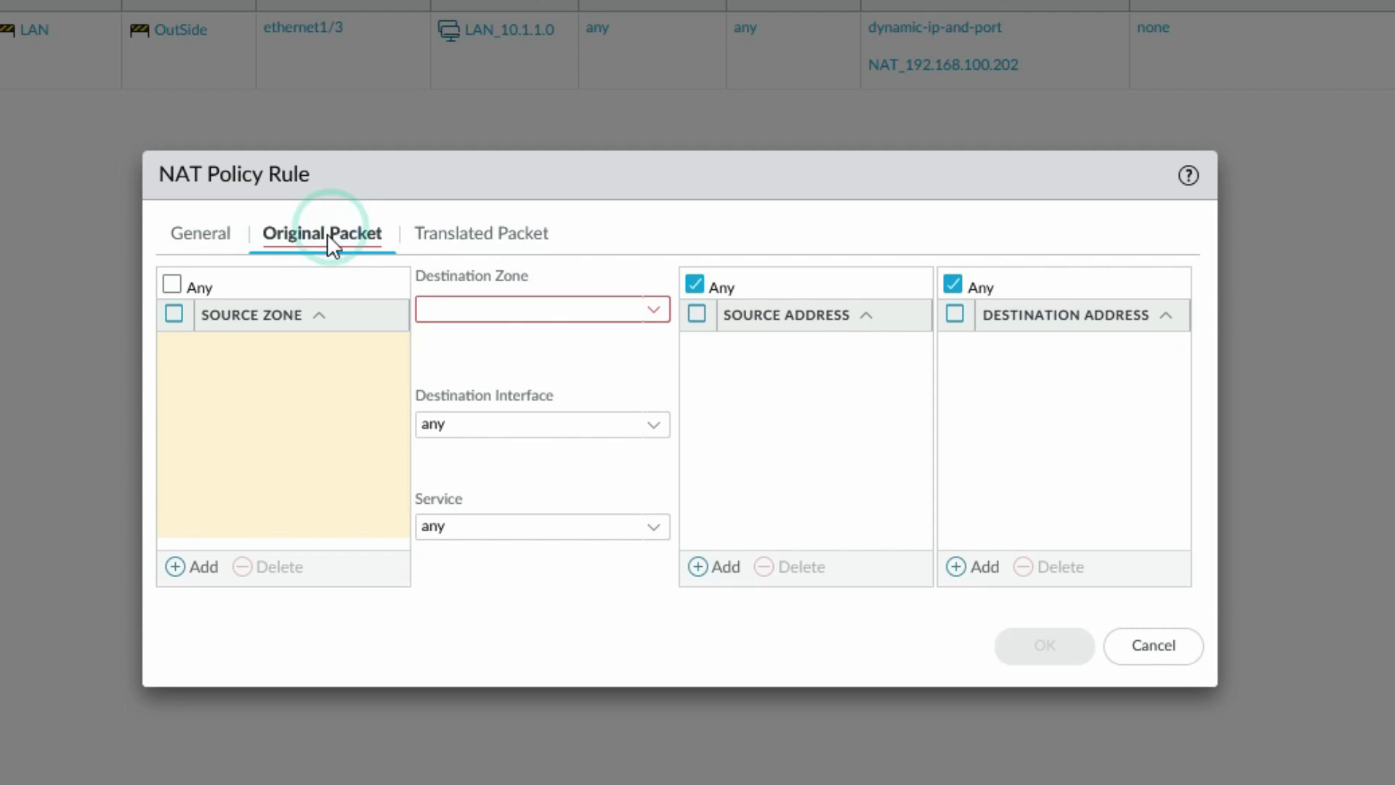
pyautogui.click(206, 566)
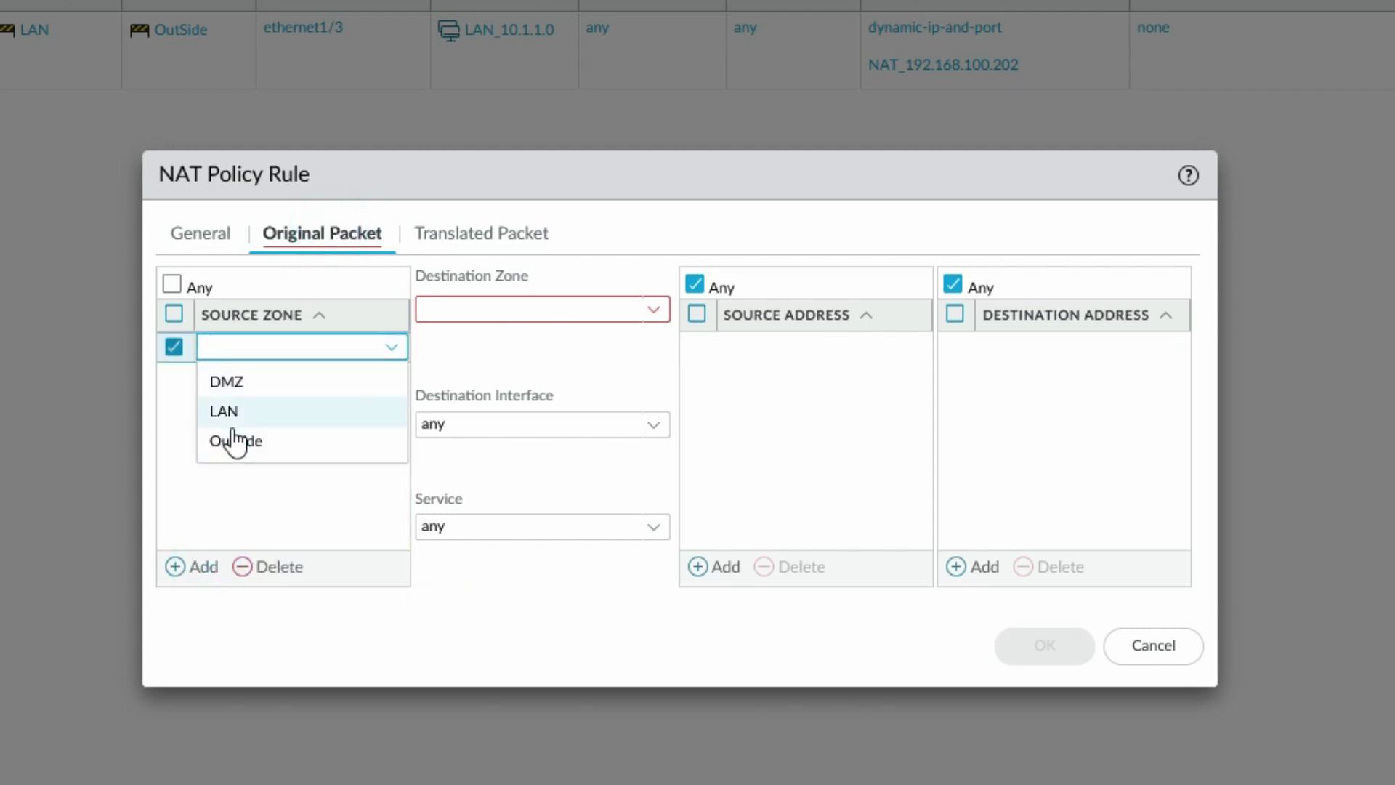
pyautogui.click(238, 442)
pyautogui.click(288, 449)
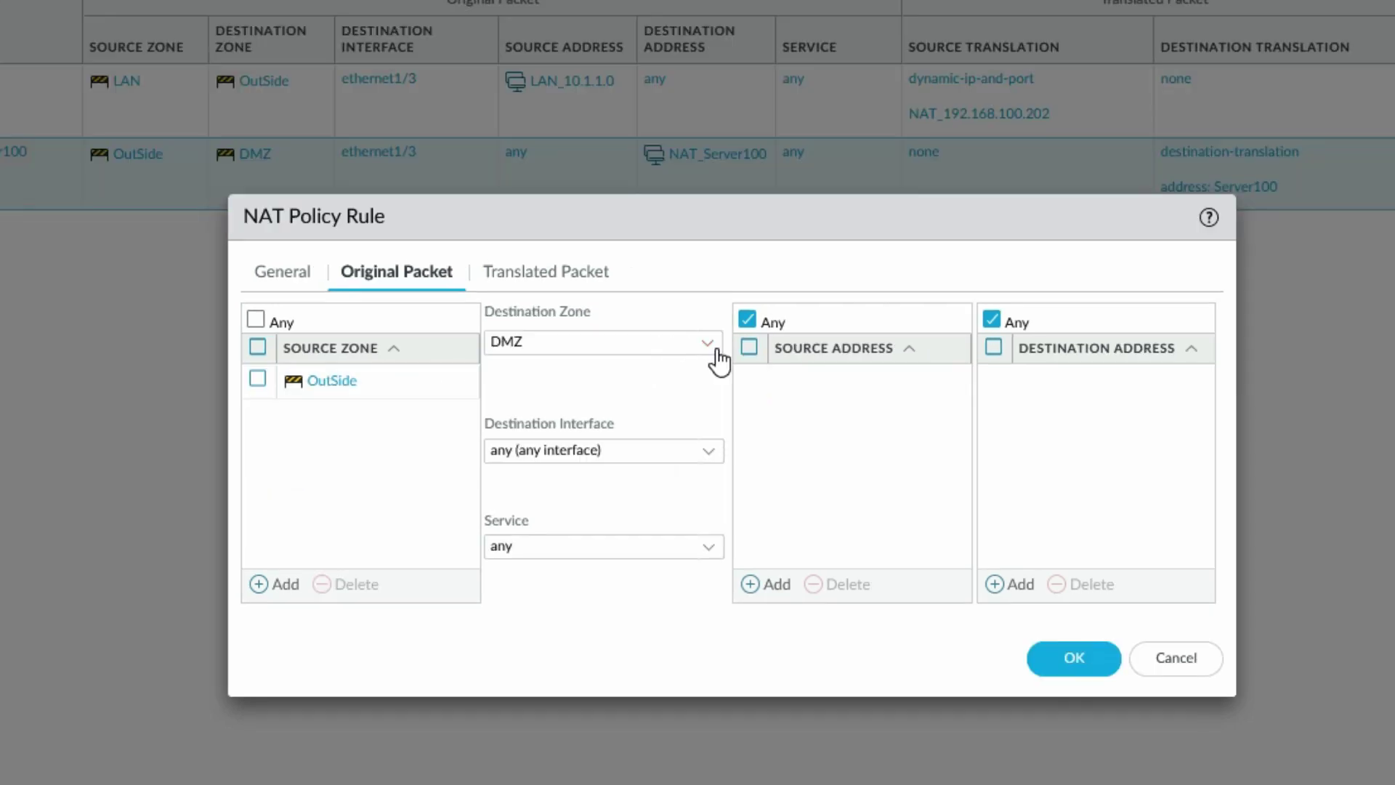
pyautogui.click(718, 358)
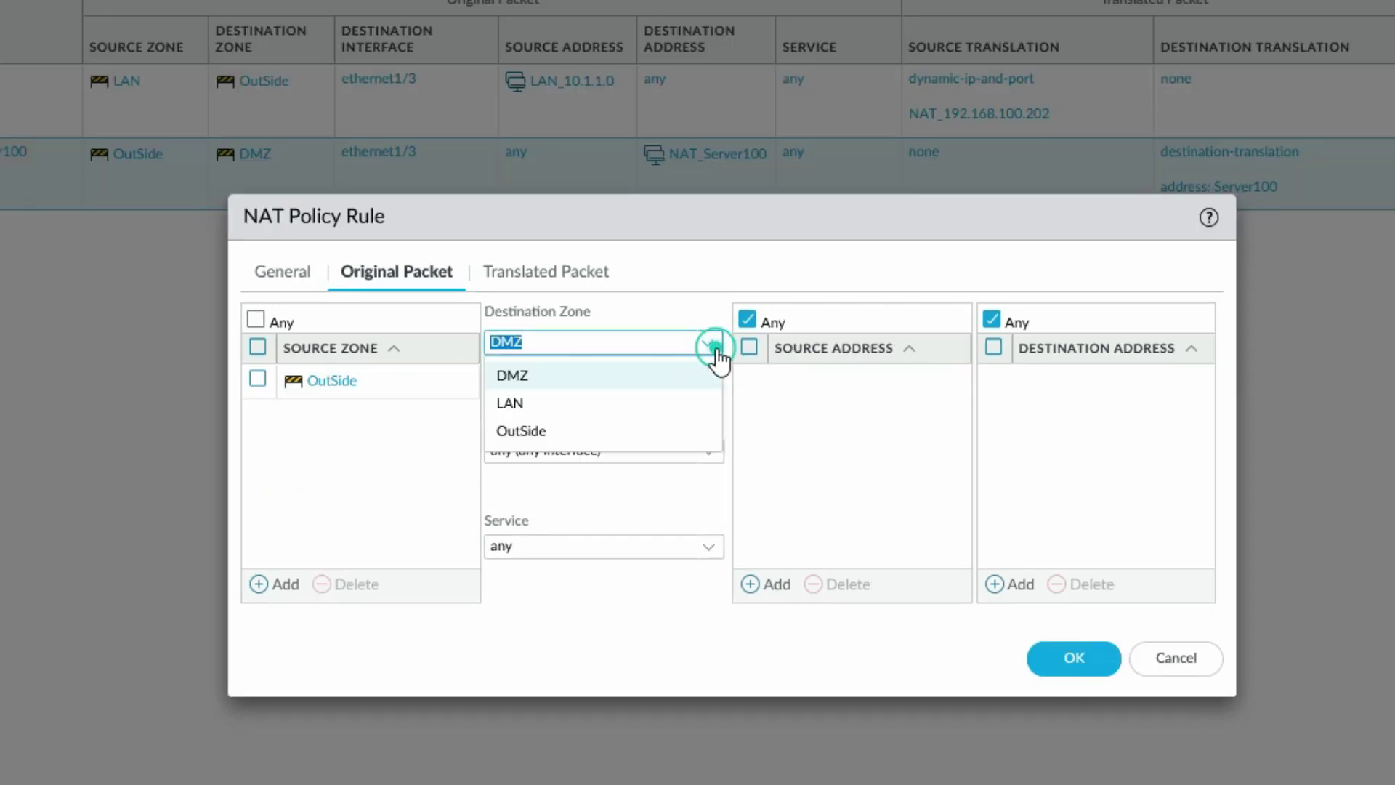
pyautogui.click(549, 439)
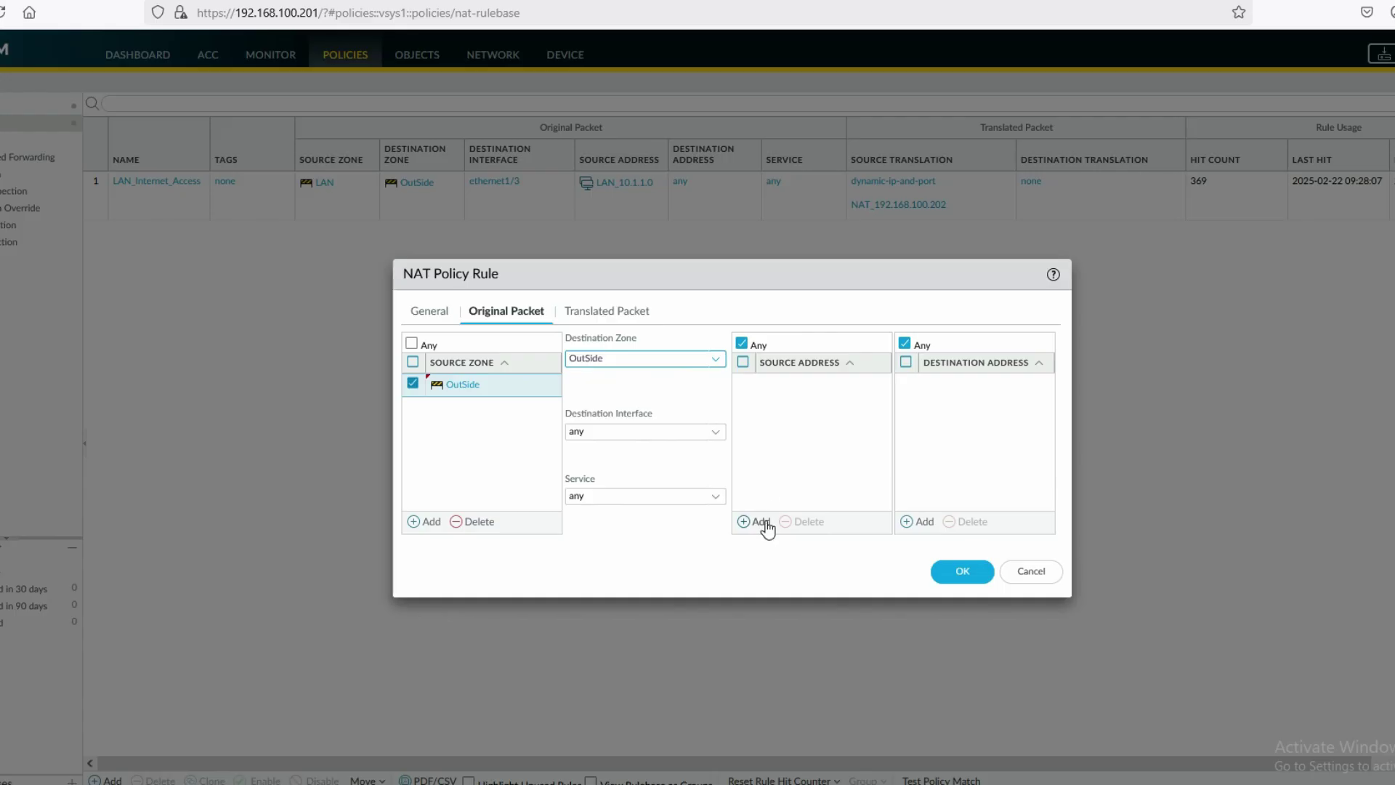
# Step: Remove the empty source address entry and add destination address 192.168.100.101
pyautogui.click(761, 522)
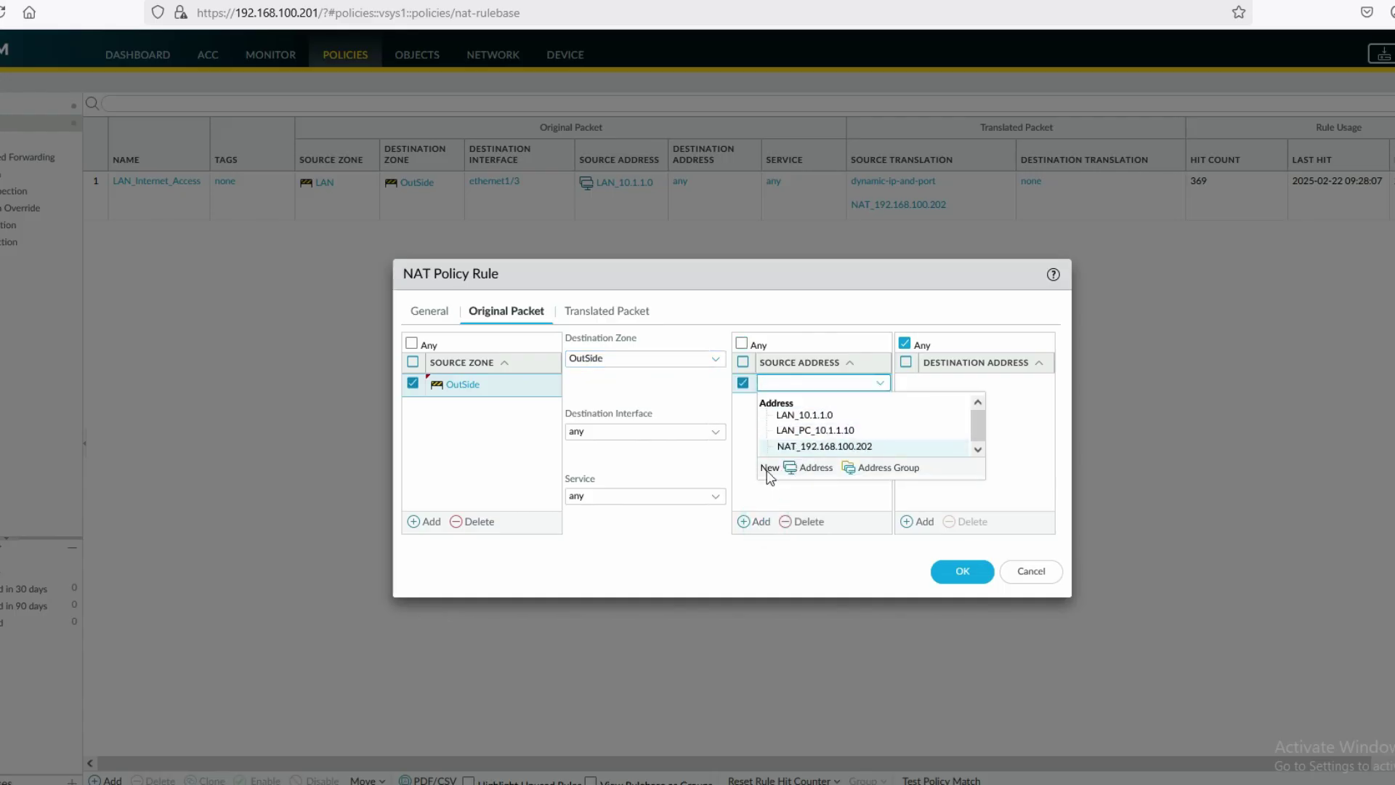
pyautogui.click(808, 328)
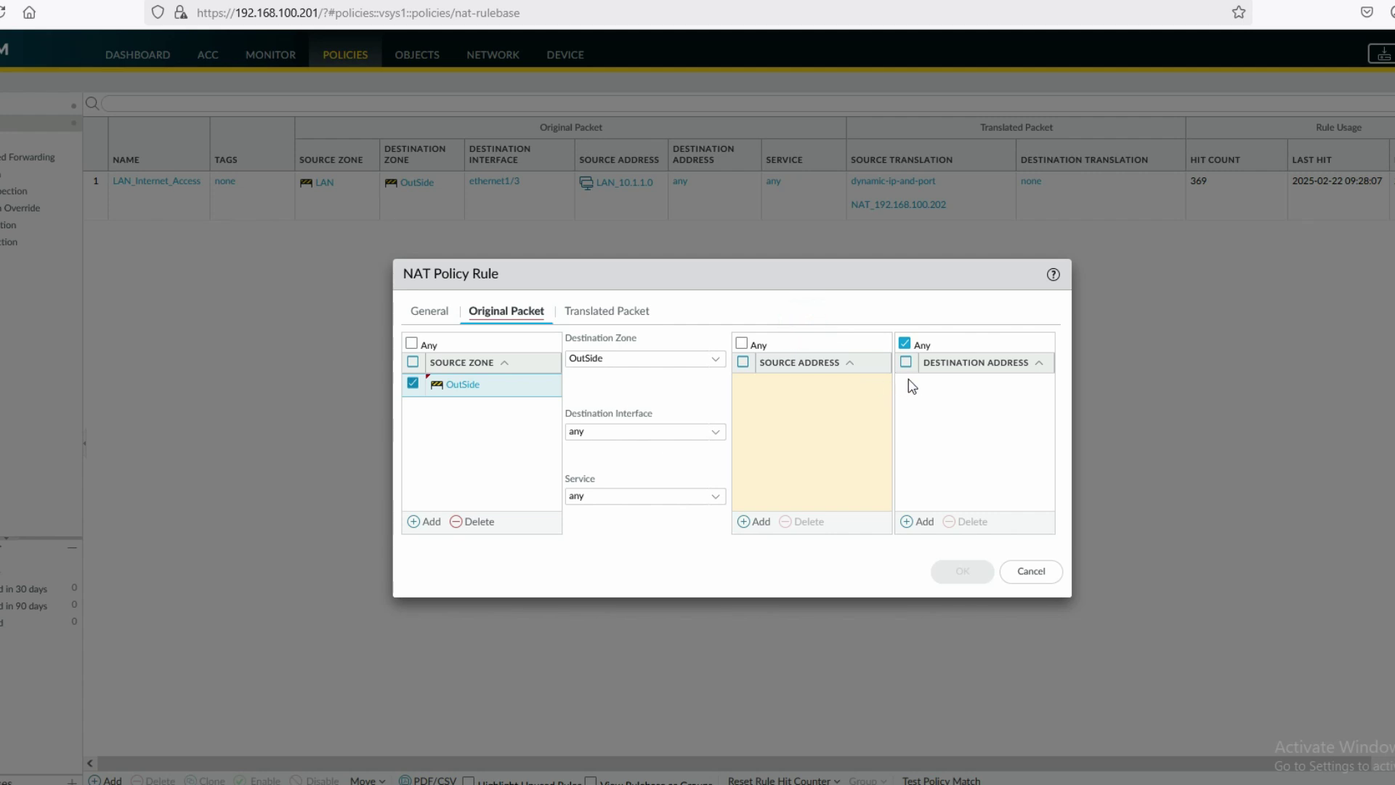
pyautogui.click(923, 528)
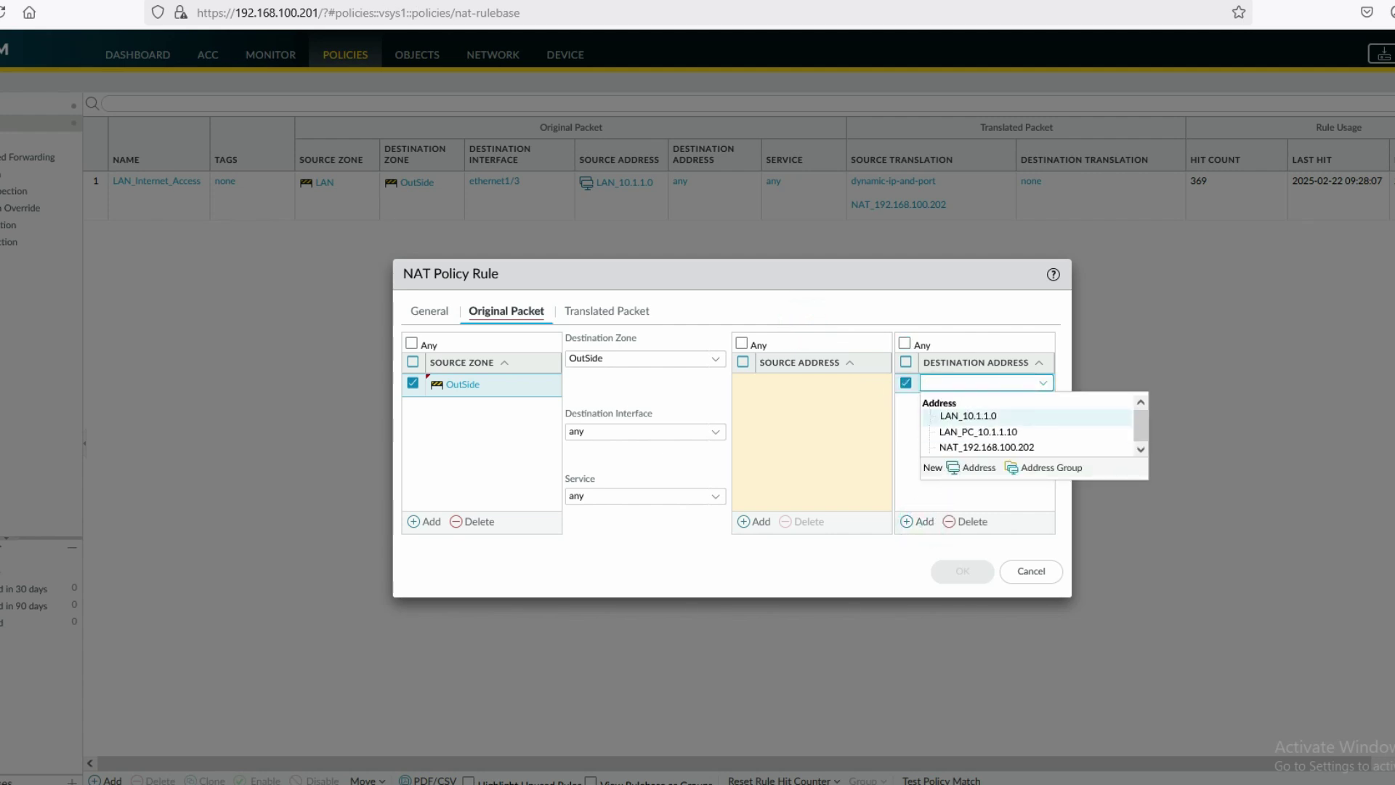
pyautogui.write('192.168.100.101')
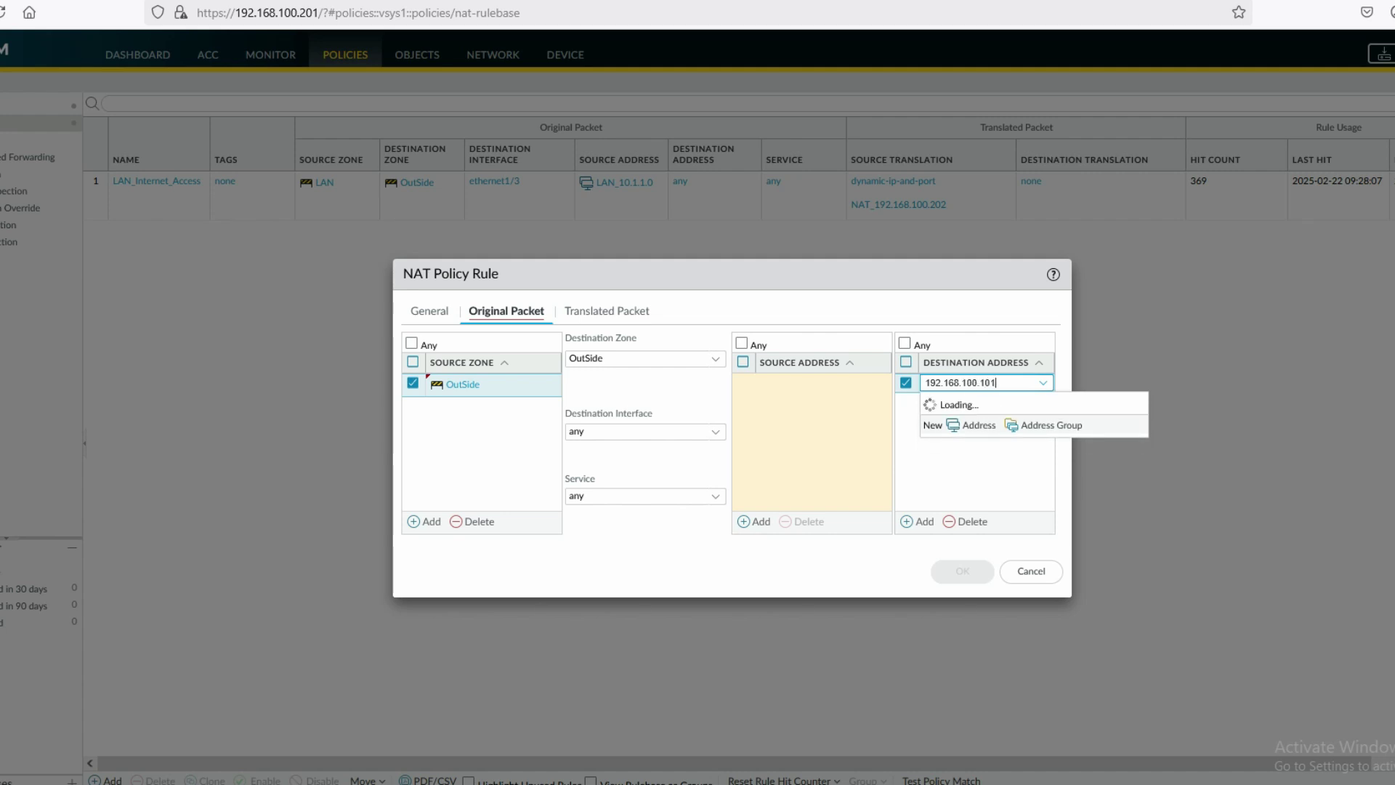
pyautogui.click(1026, 457)
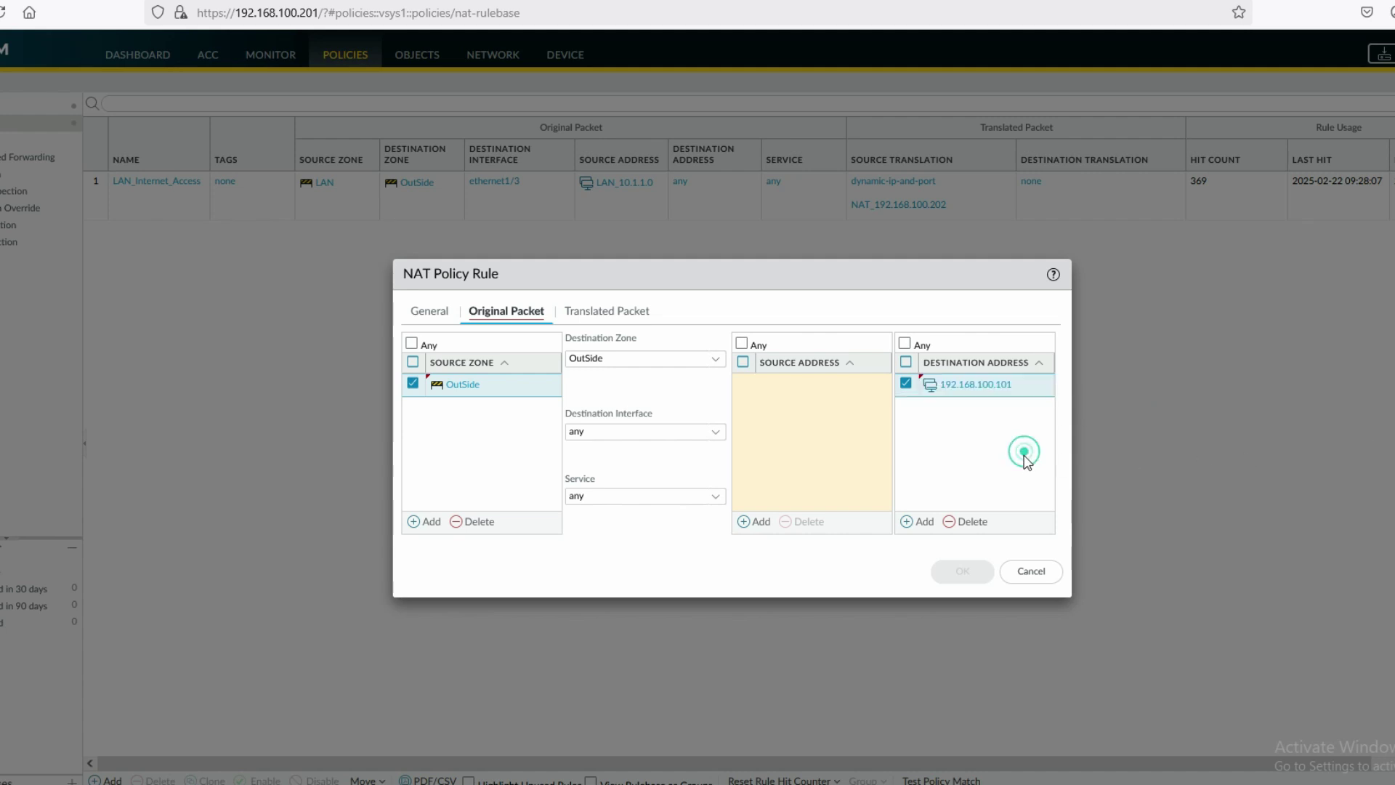
# Step: Set the rule's destination translation to Static IP with translated address 192.168.100.100
pyautogui.click(607, 312)
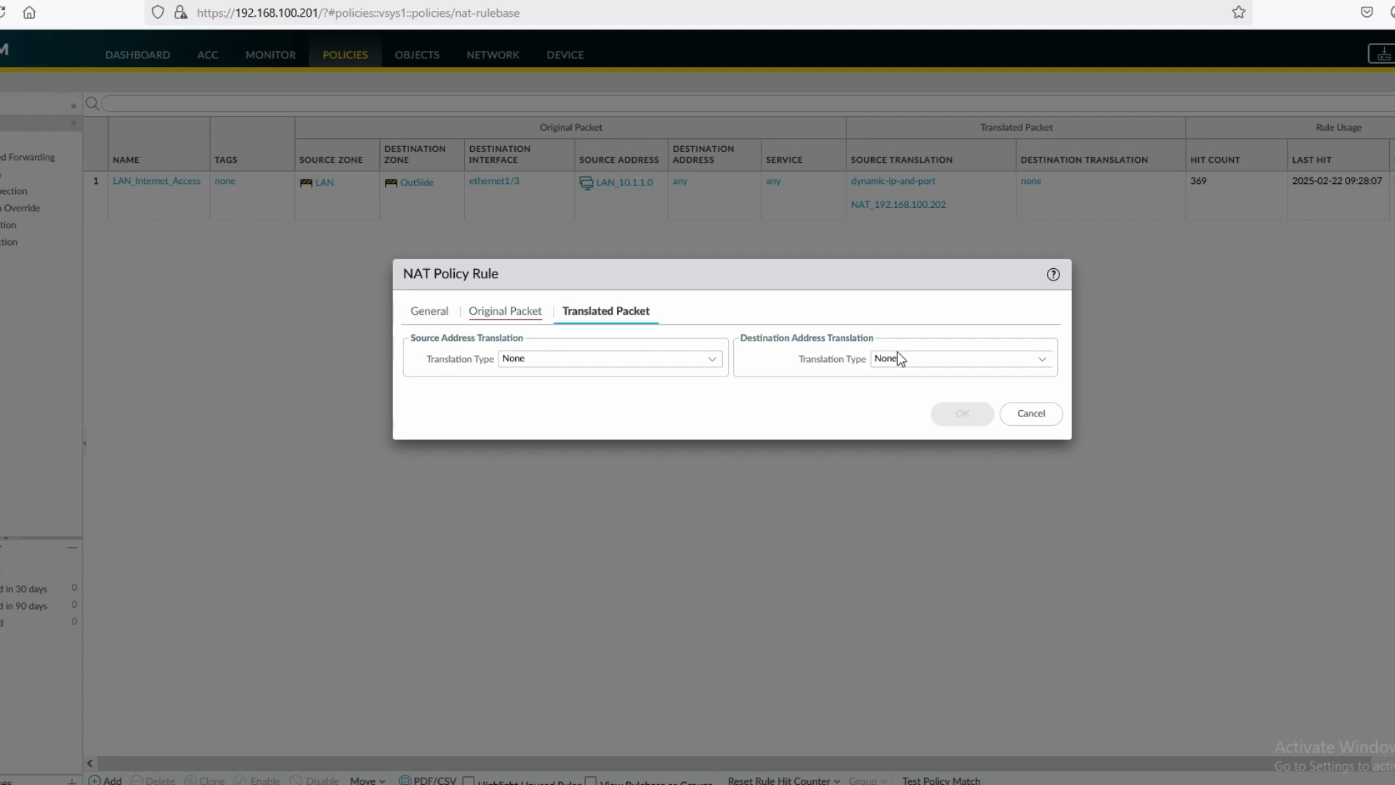
pyautogui.click(1044, 364)
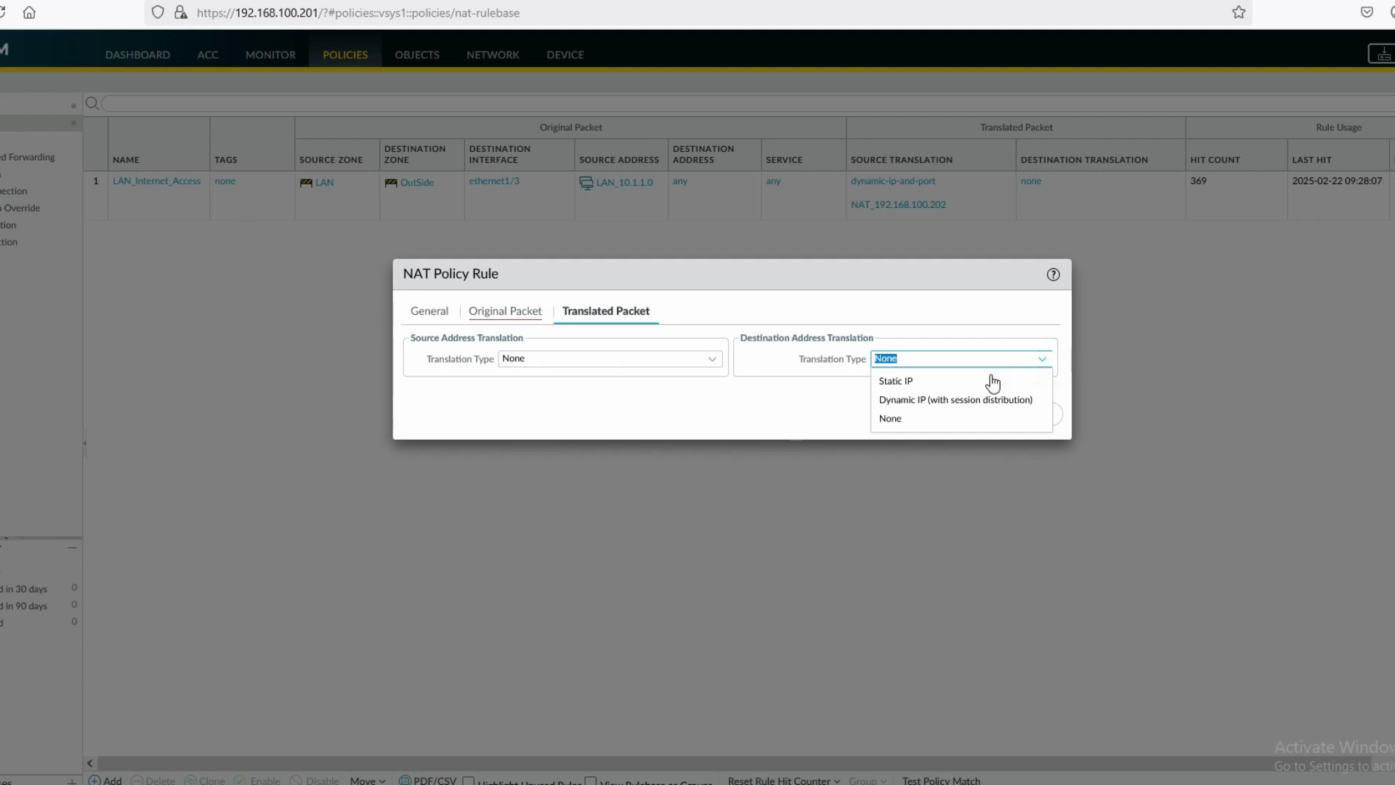
pyautogui.click(934, 385)
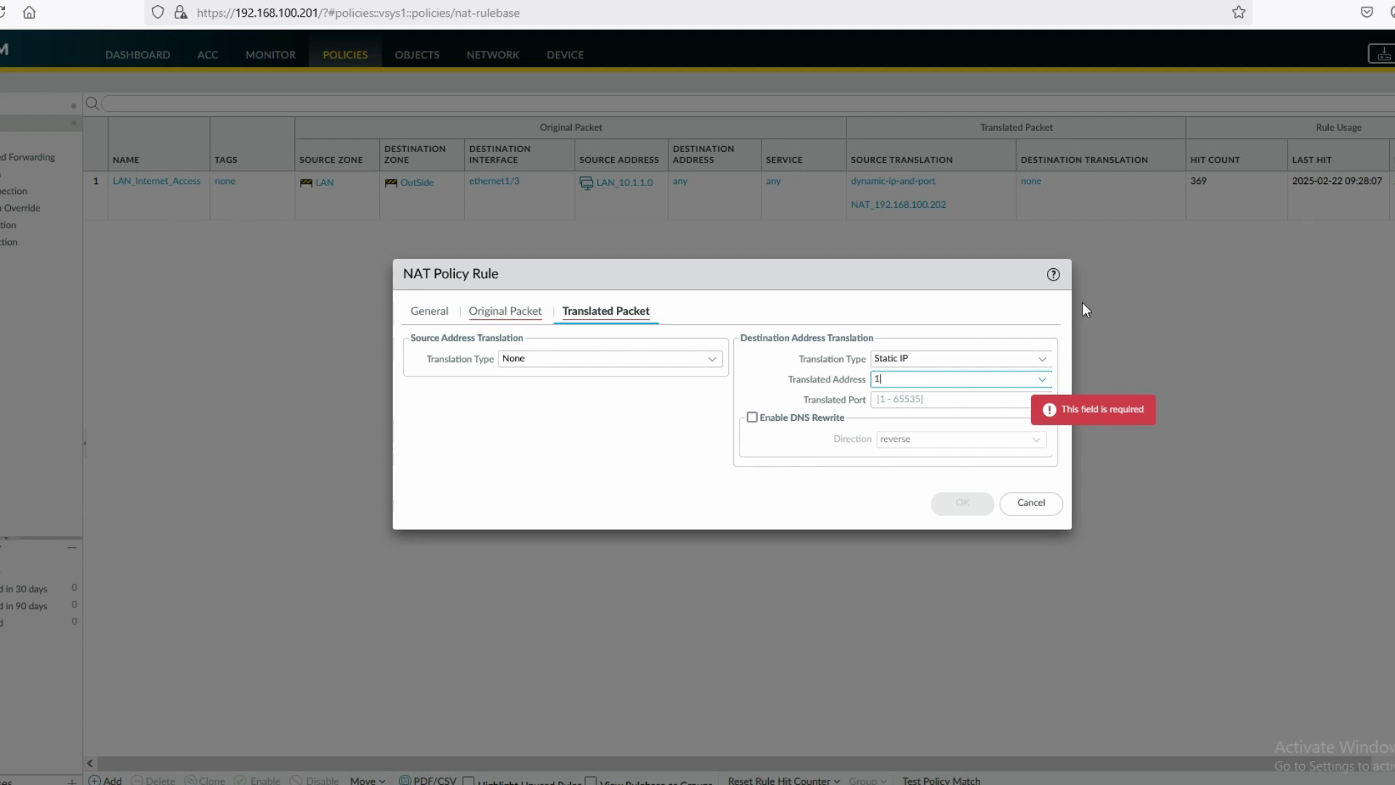
pyautogui.write('92.168.1')
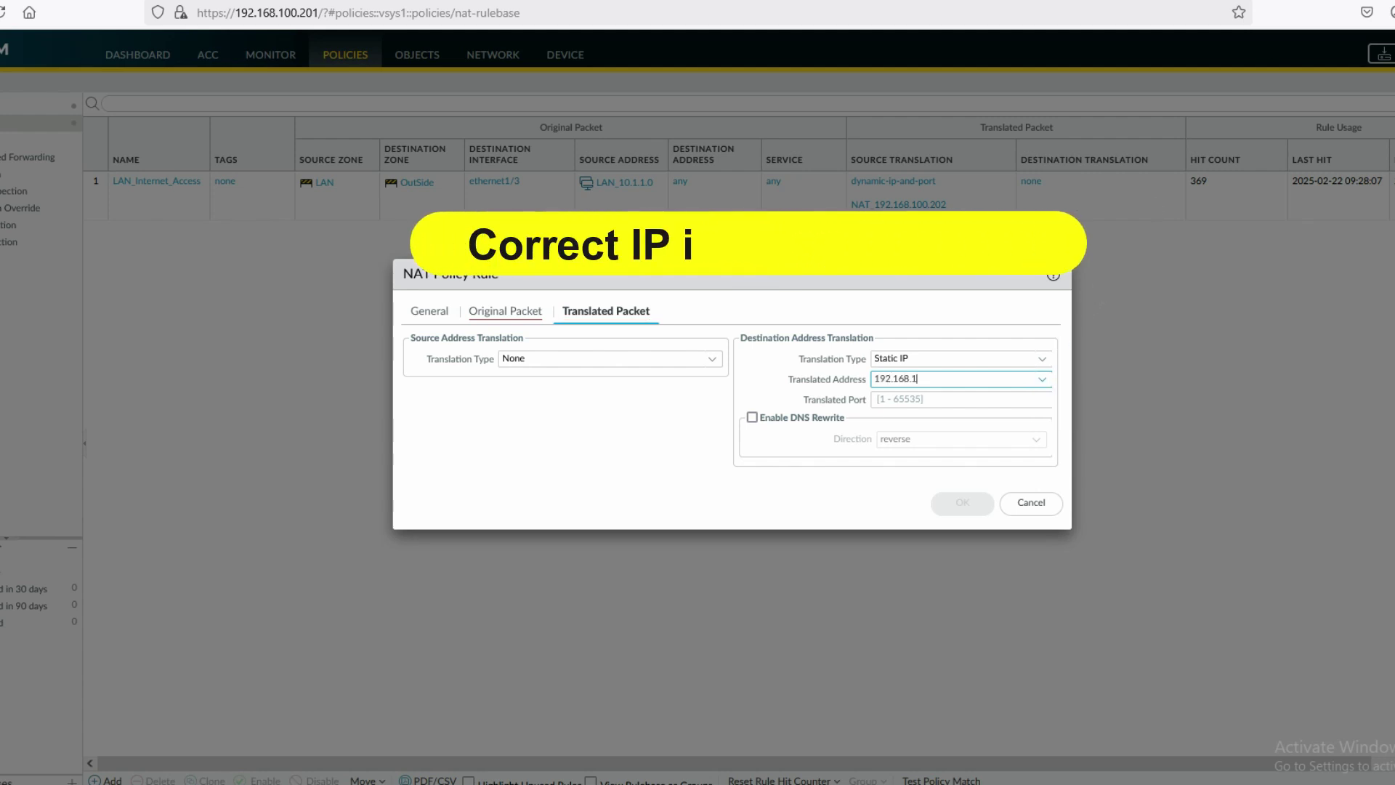
pyautogui.write('00.1')
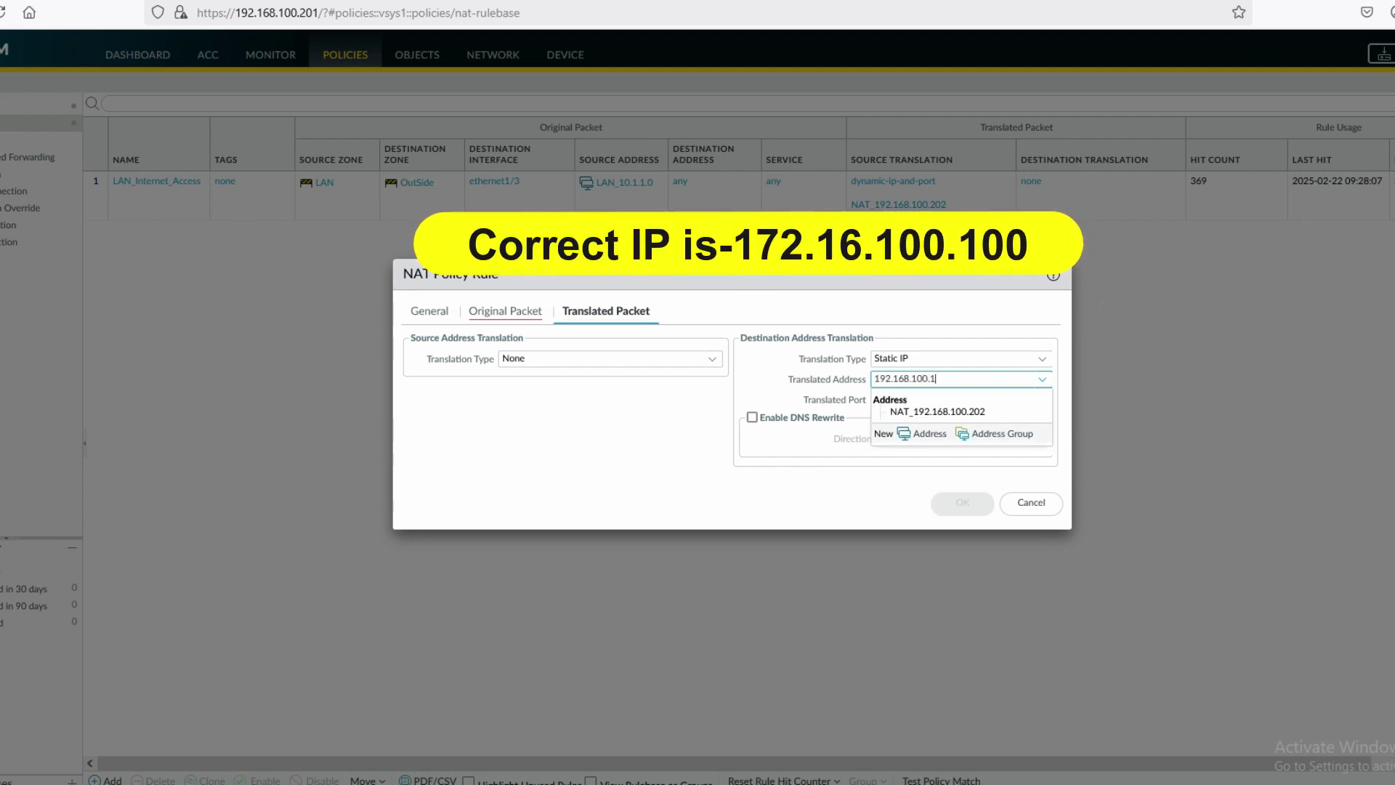
pyautogui.write('00')
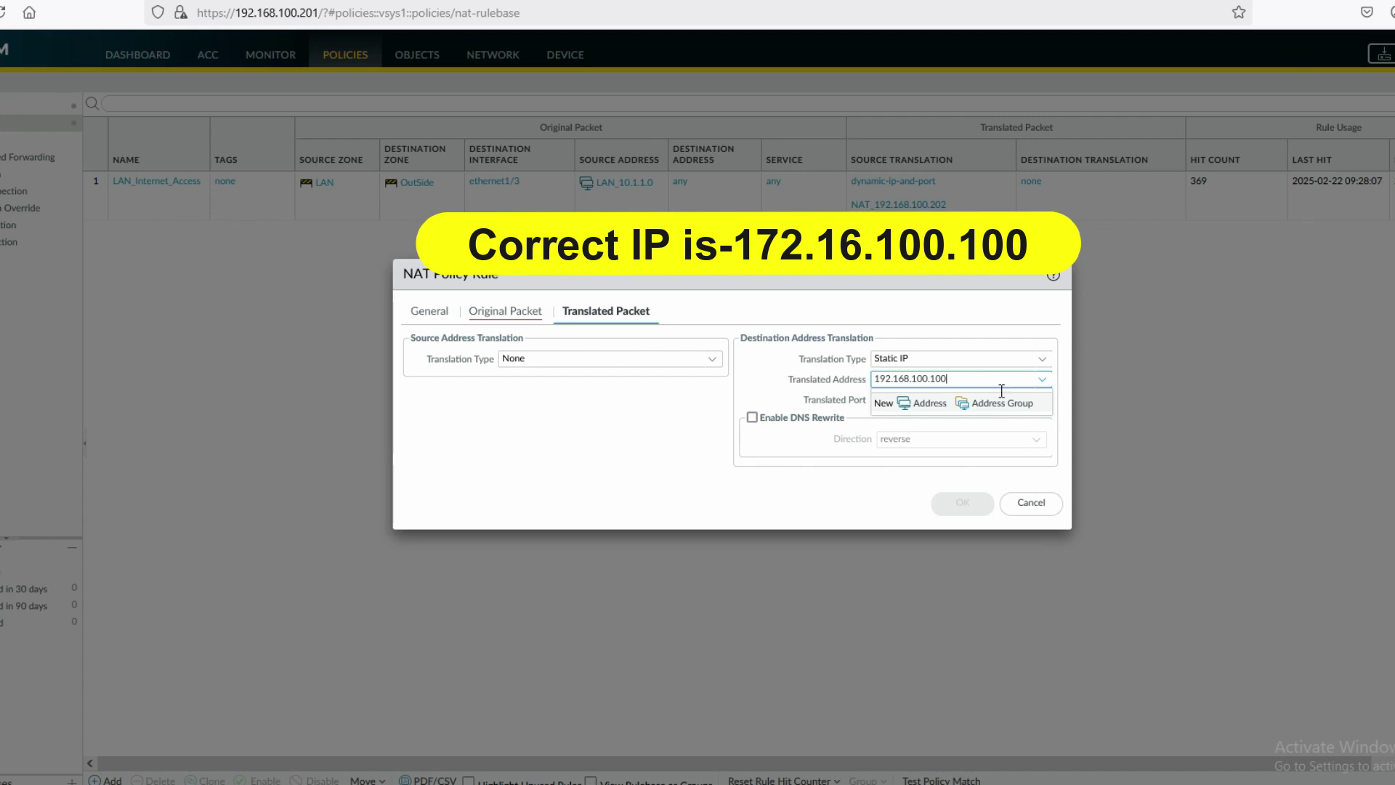
pyautogui.click(877, 477)
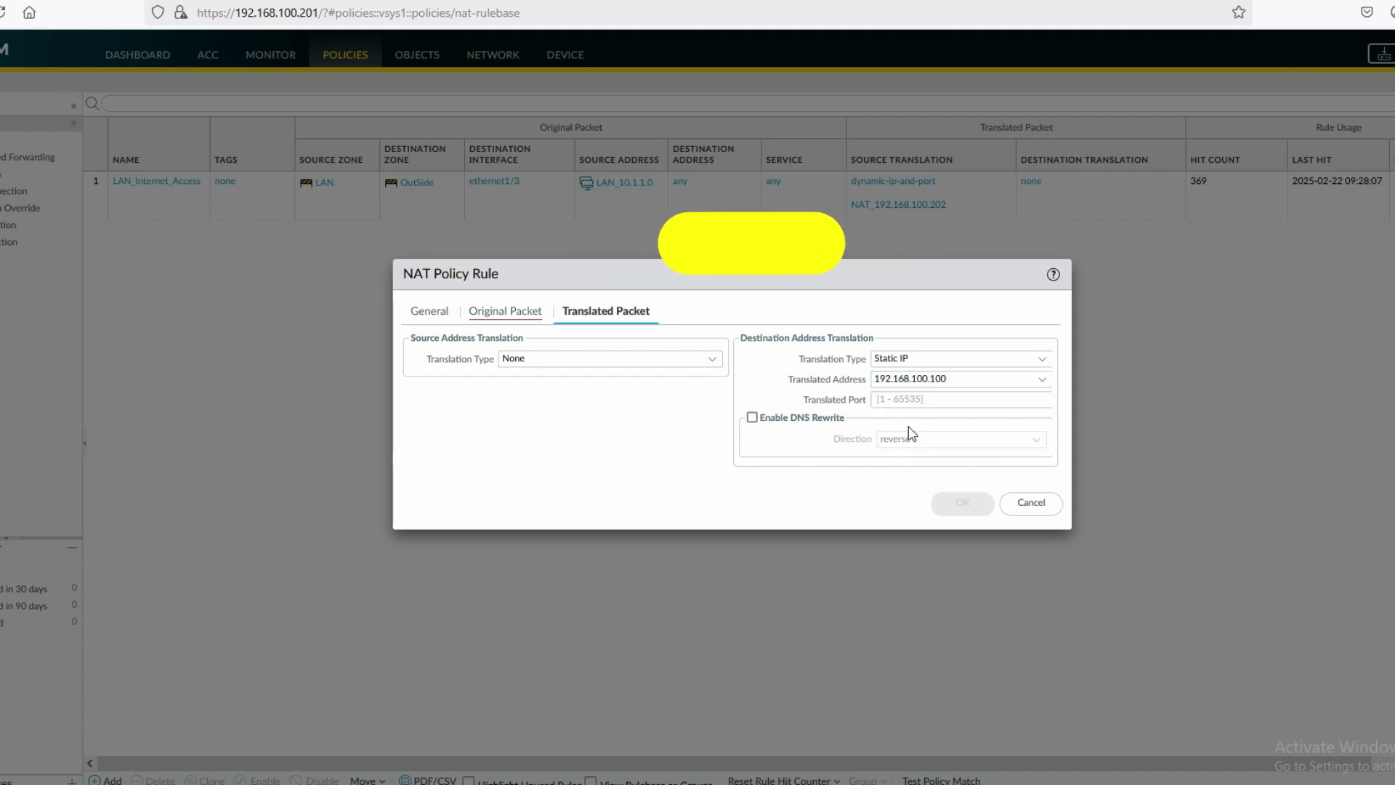
# Step: Allow Any source address and save the DNAT_Server100 rule
pyautogui.click(498, 312)
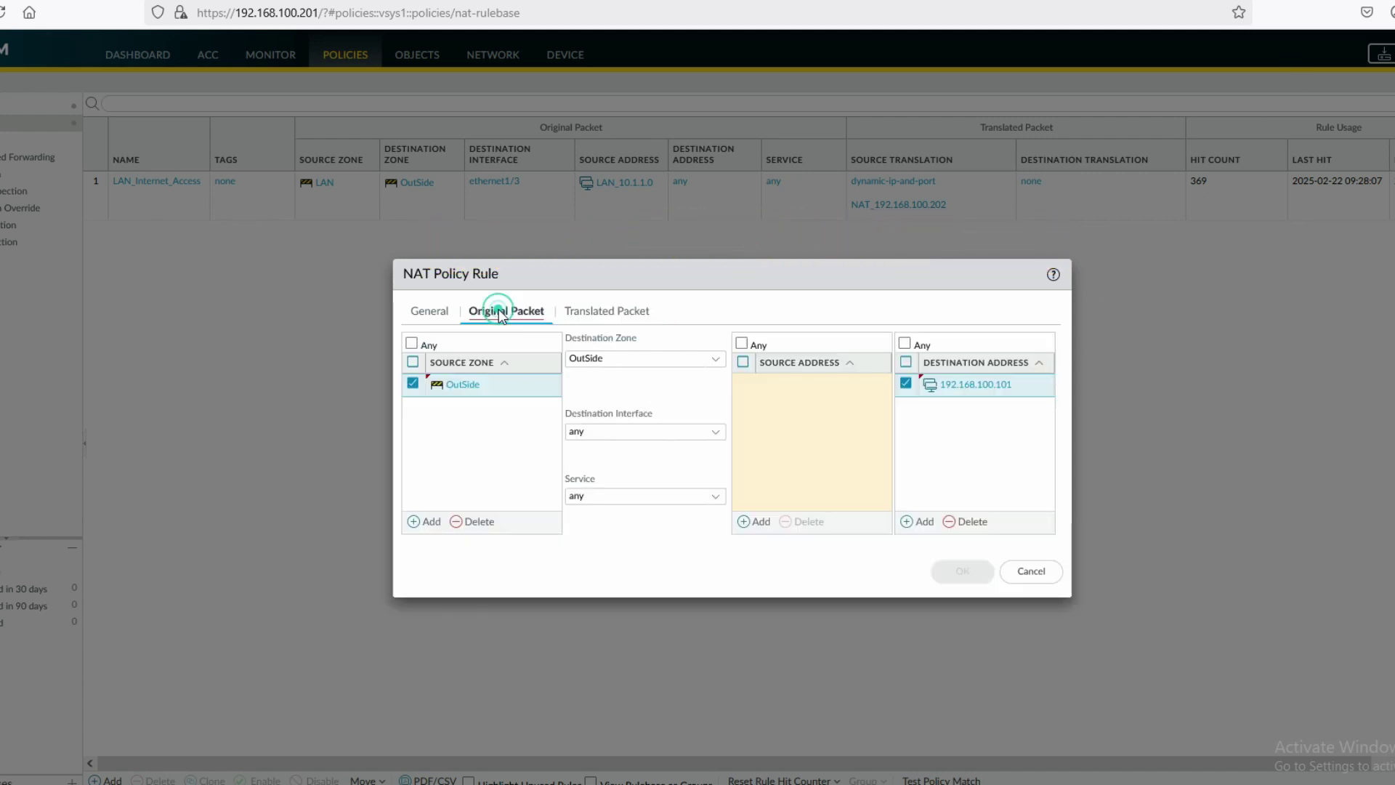
pyautogui.click(789, 425)
pyautogui.click(741, 344)
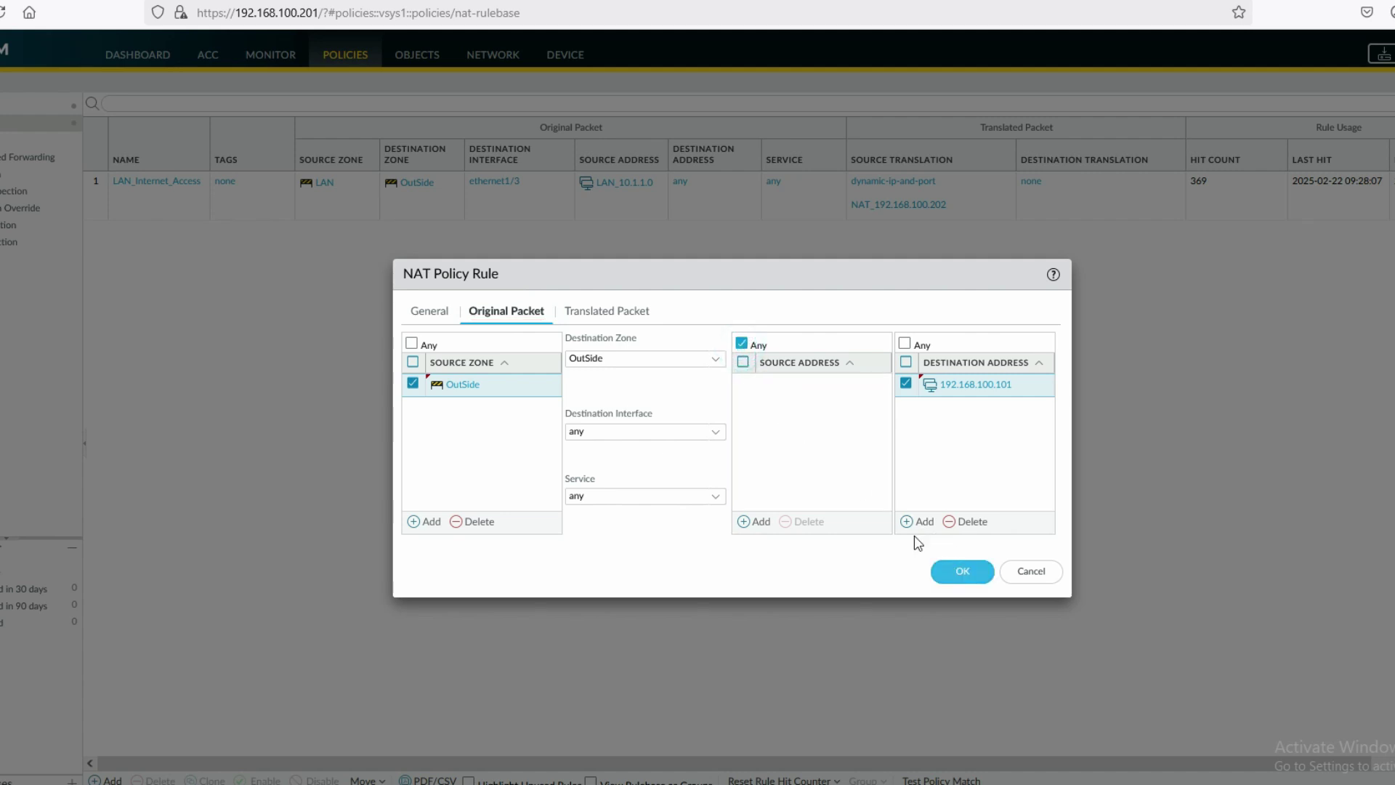
pyautogui.click(608, 312)
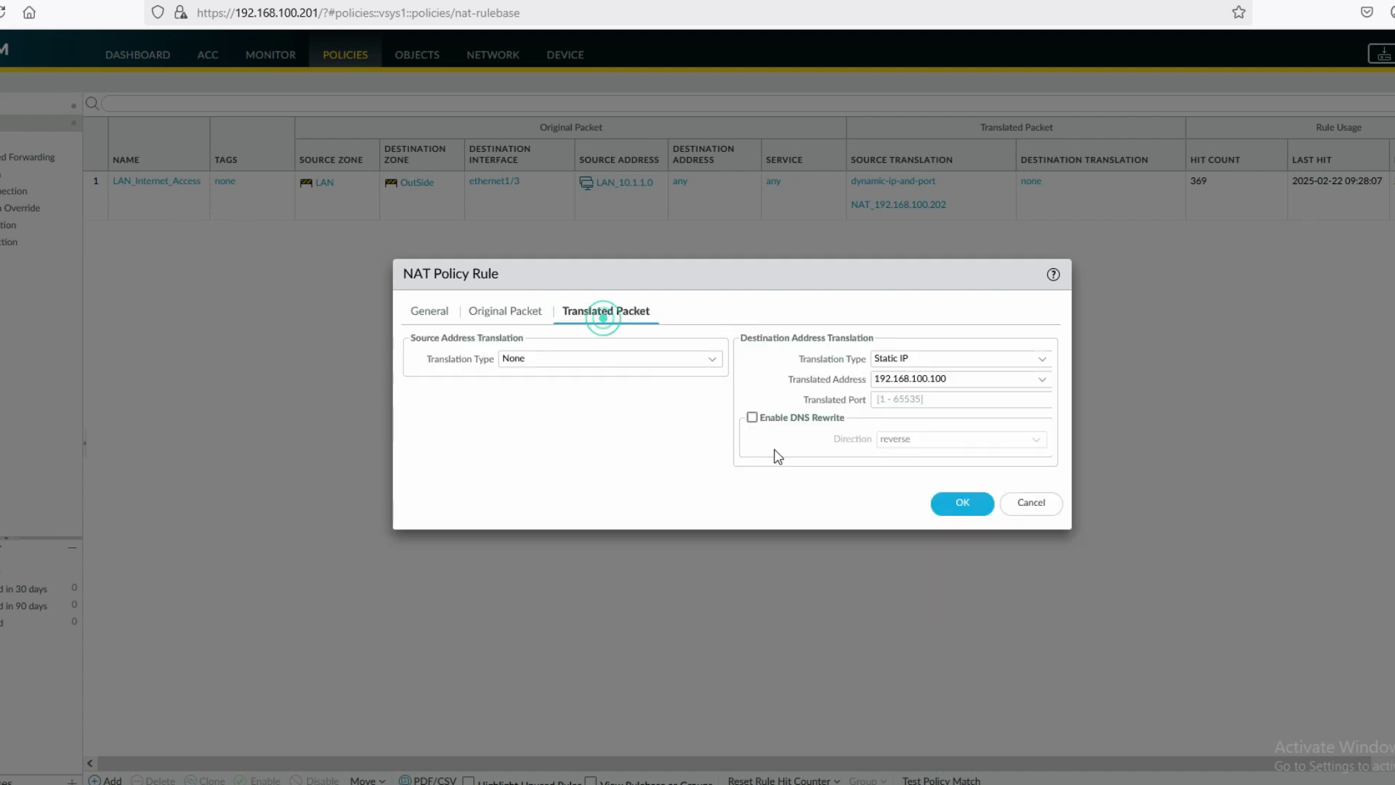
pyautogui.click(972, 504)
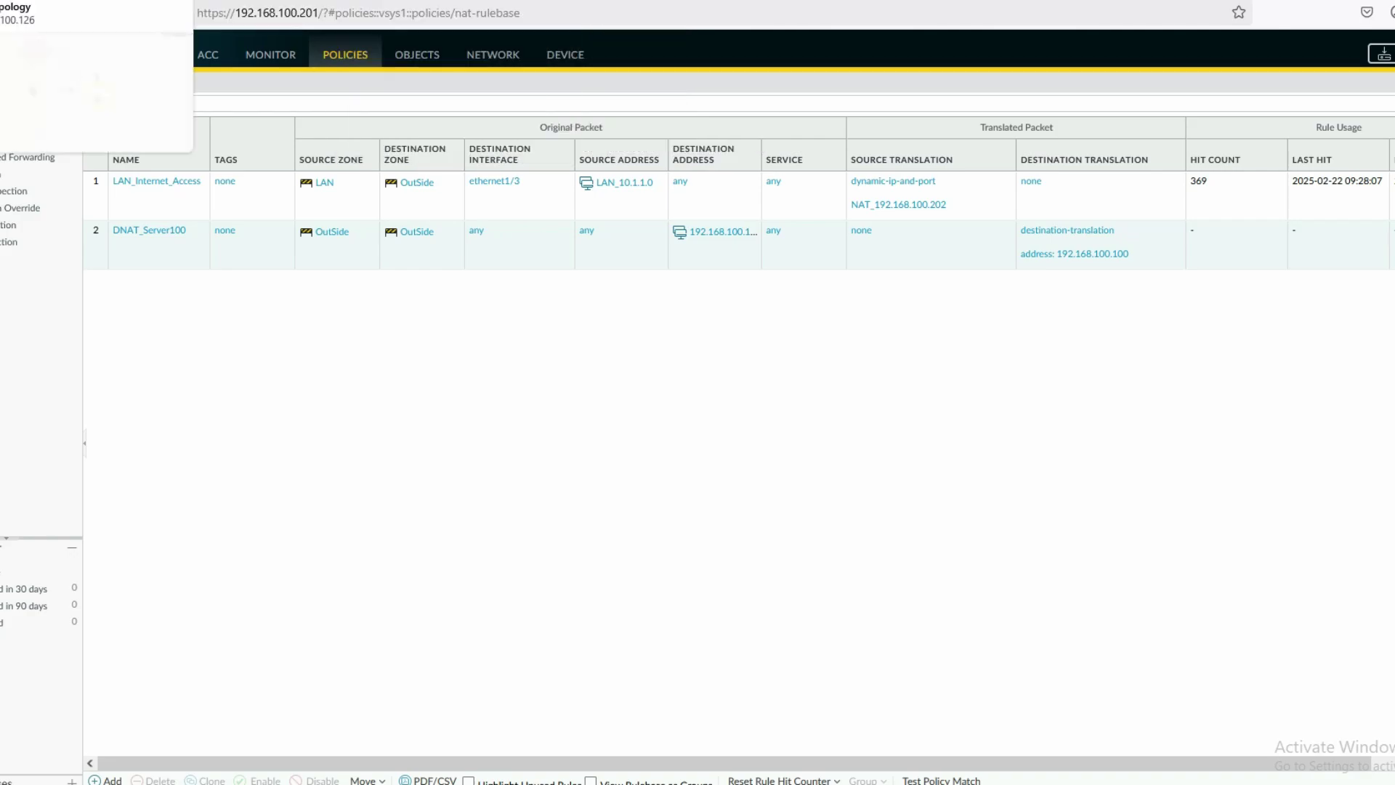
# Step: Nudge the Server200 node on the EVE-NG topology, then select the DNAT_Server100 rule
pyautogui.click(94, 1)
pyautogui.moveTo(884, 500); pyautogui.dragTo(886, 501)
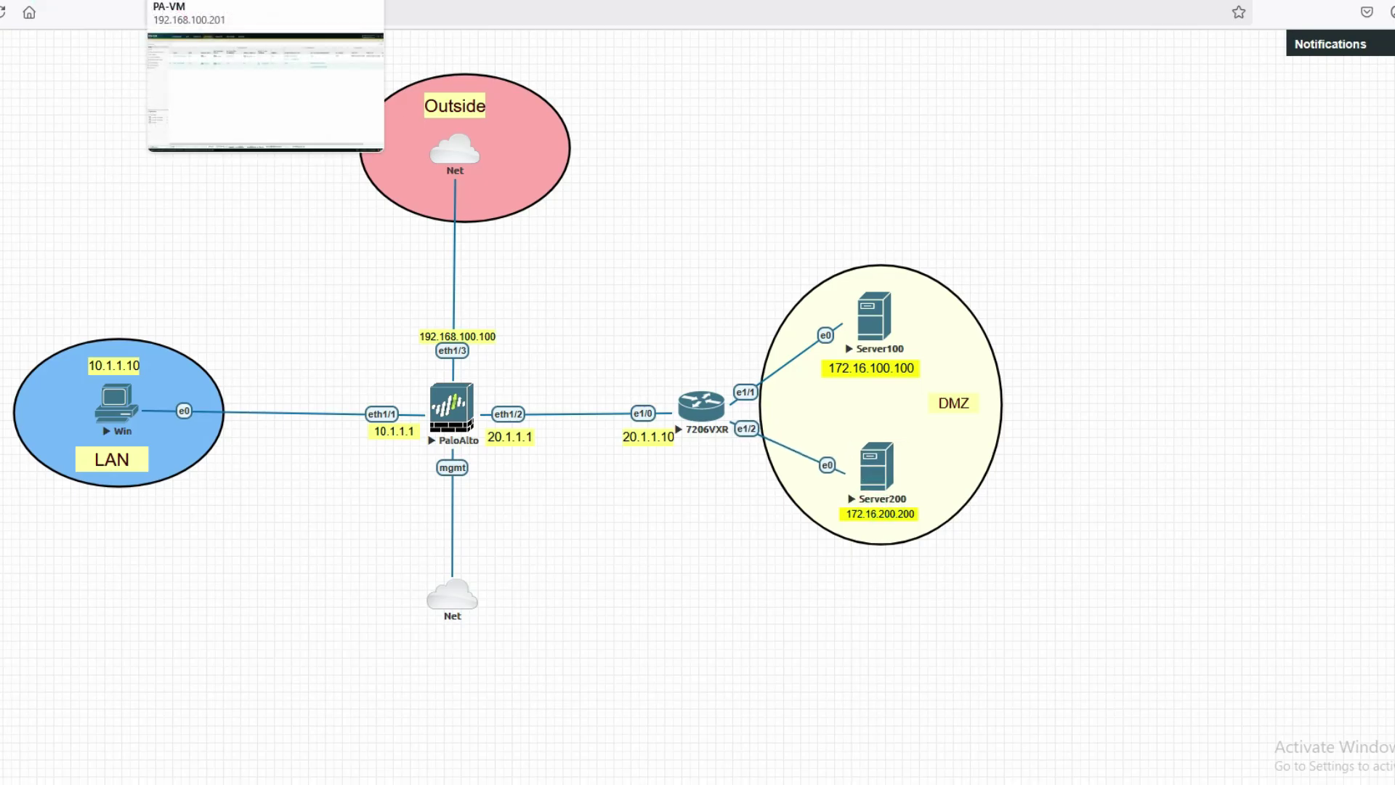
pyautogui.click(182, 1)
pyautogui.click(144, 241)
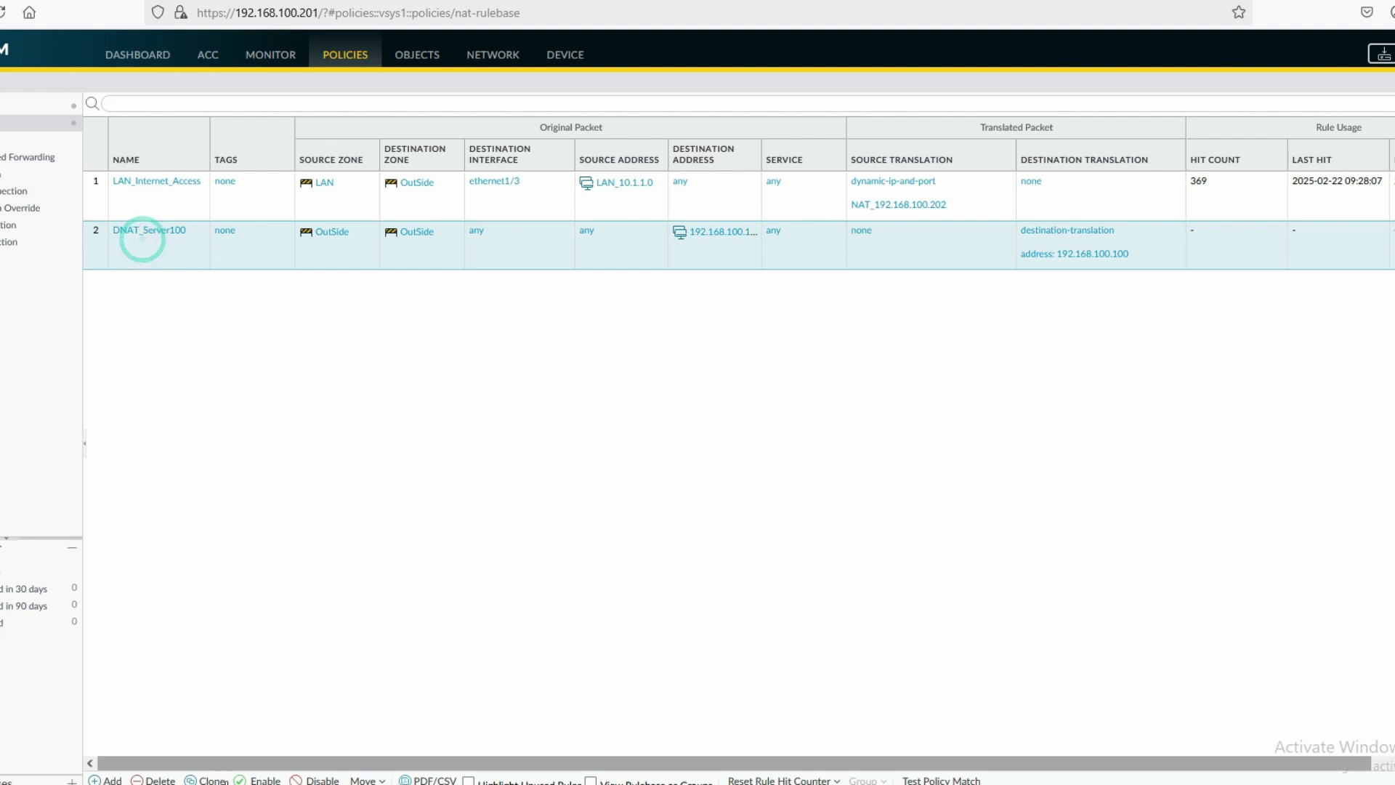
# Step: Clone the DNAT_Server100 rule and trim the -1 suffix from the copy's name
pyautogui.click(211, 780)
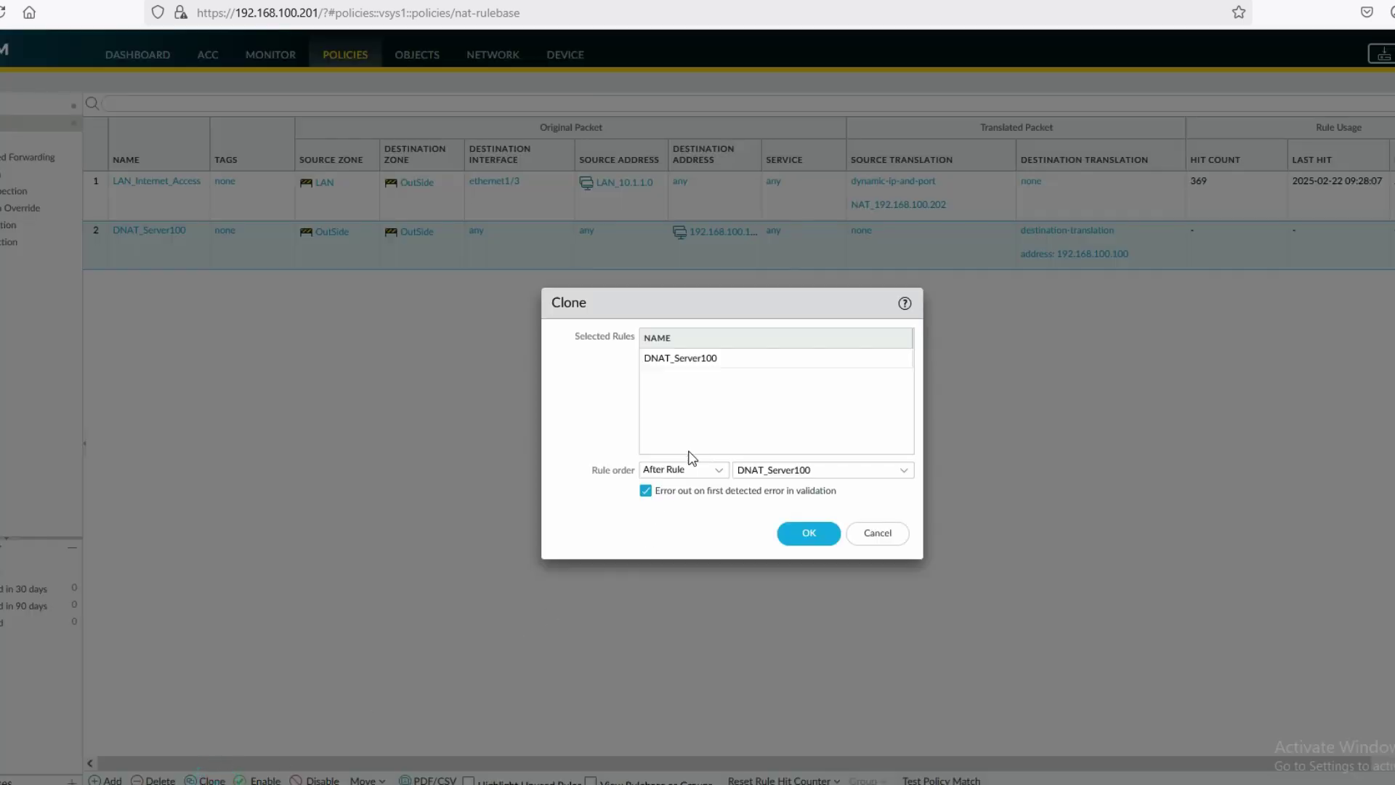
pyautogui.press('Return')
pyautogui.click(577, 338)
pyautogui.press('BackSpace')
pyautogui.press('BackSpace')
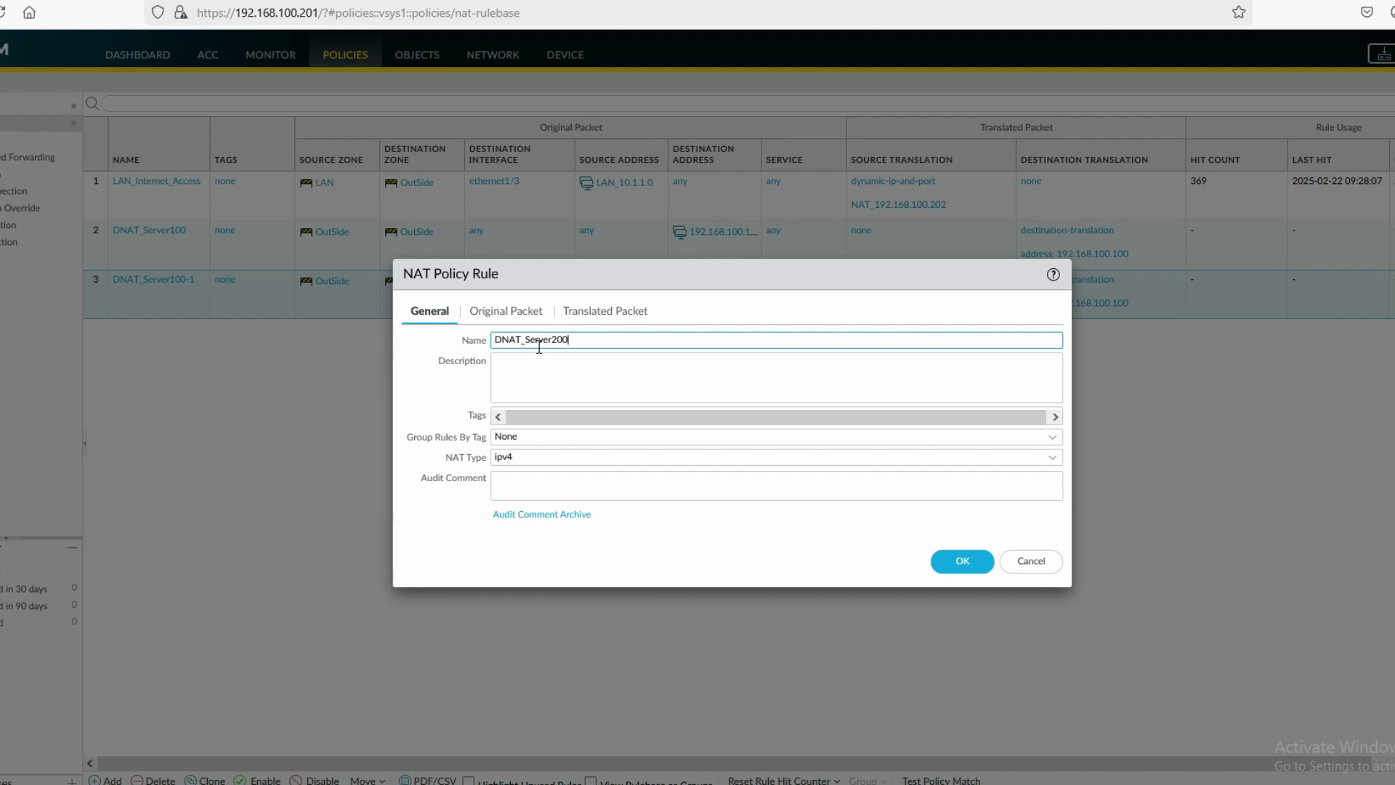
# Step: Change the cloned rule's destination address from 192.168.100.101 to 192.168.100.102
pyautogui.click(505, 311)
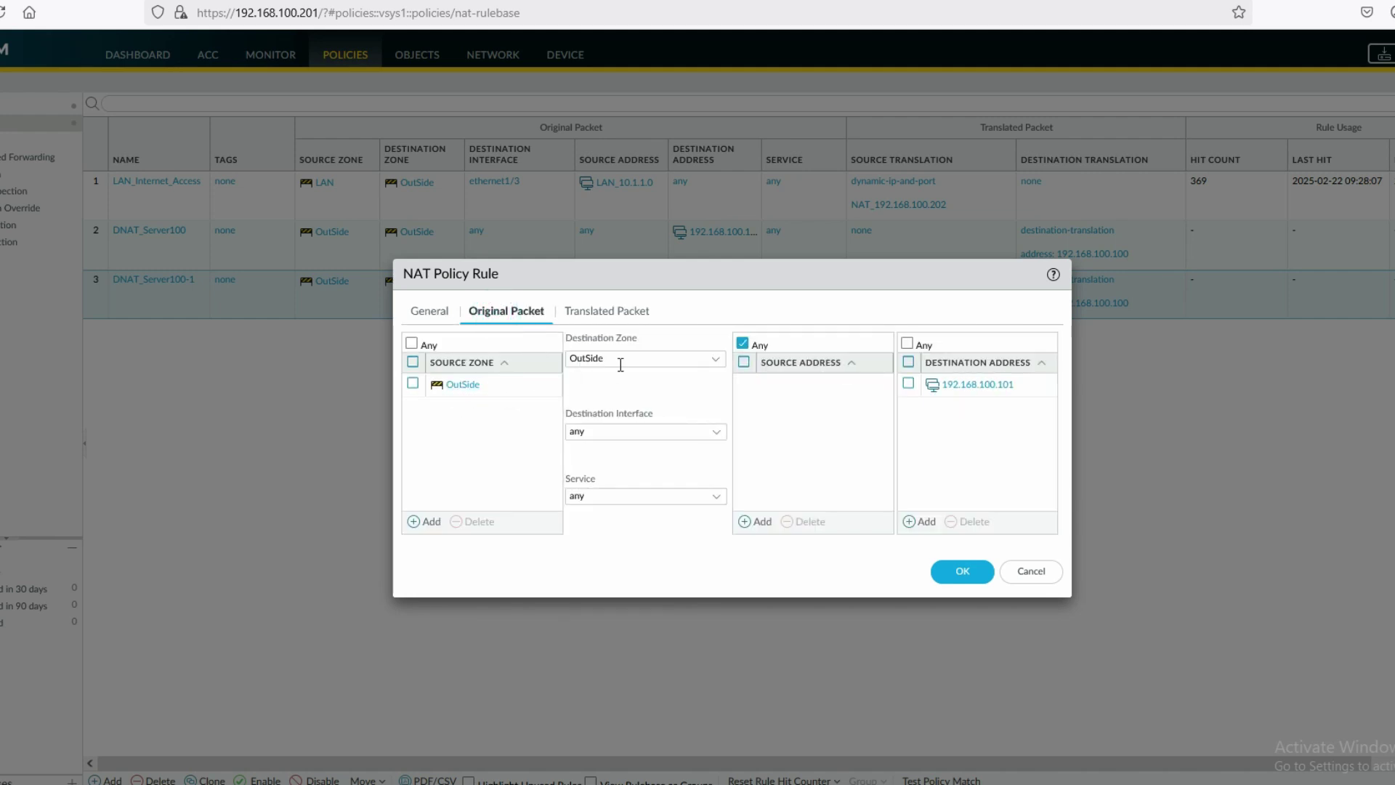
pyautogui.click(1023, 391)
pyautogui.doubleClick(1022, 386)
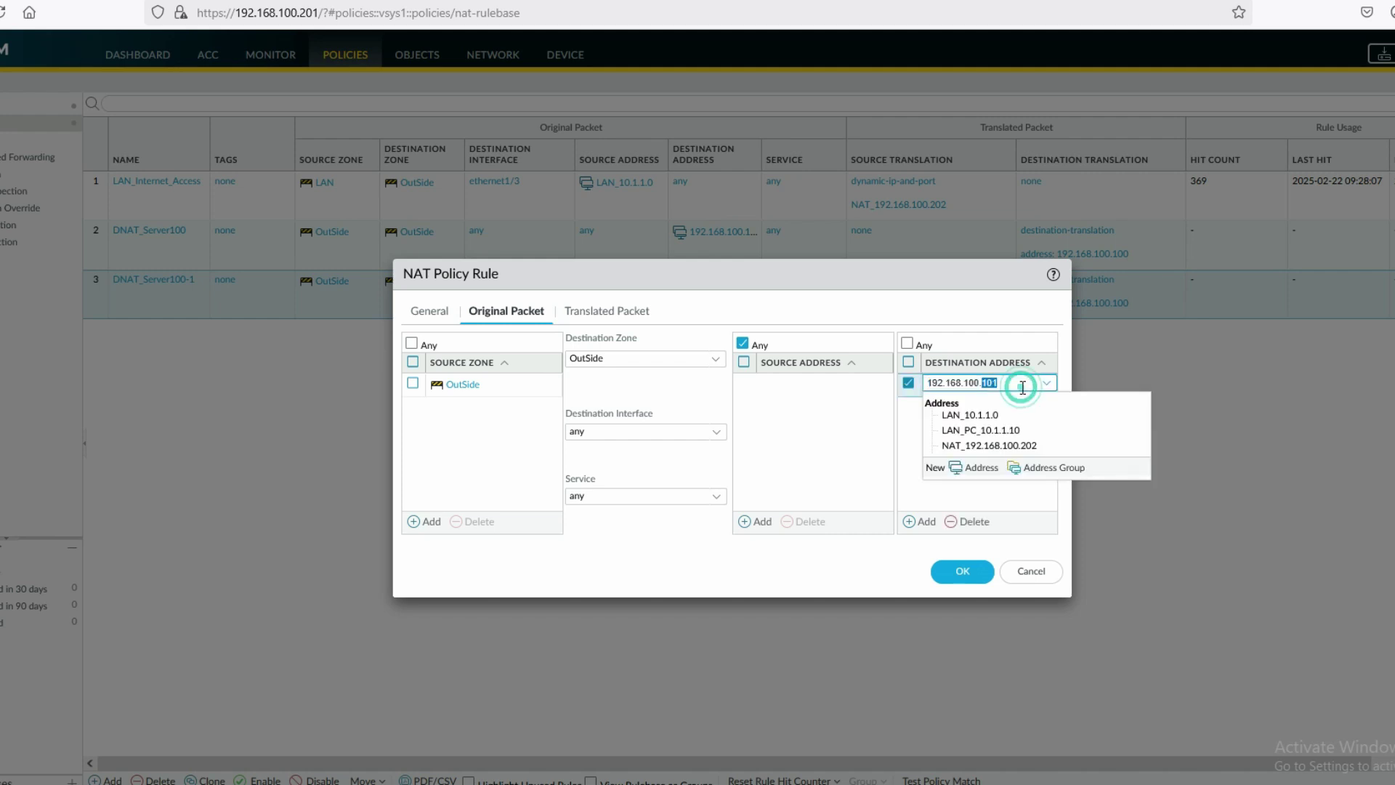
pyautogui.write('102')
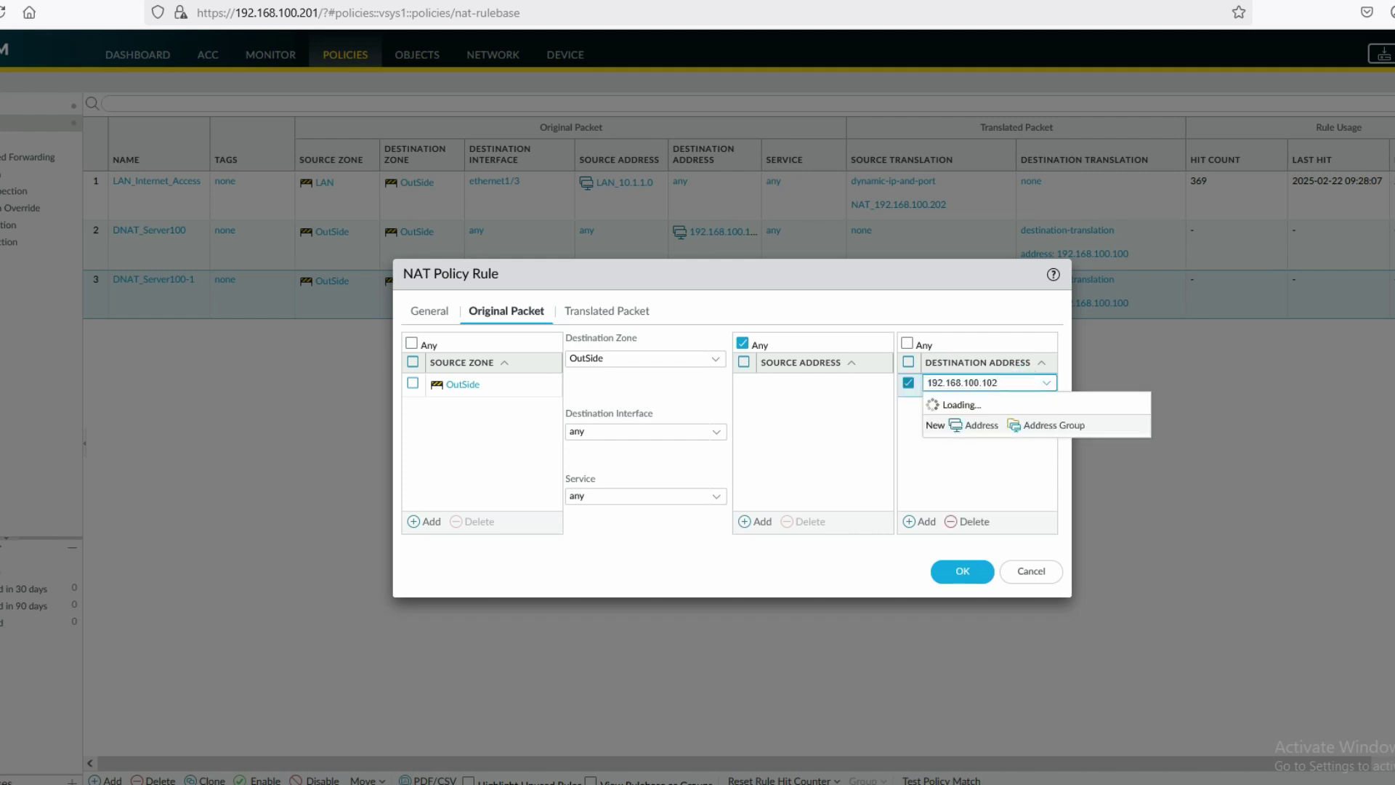
pyautogui.click(962, 307)
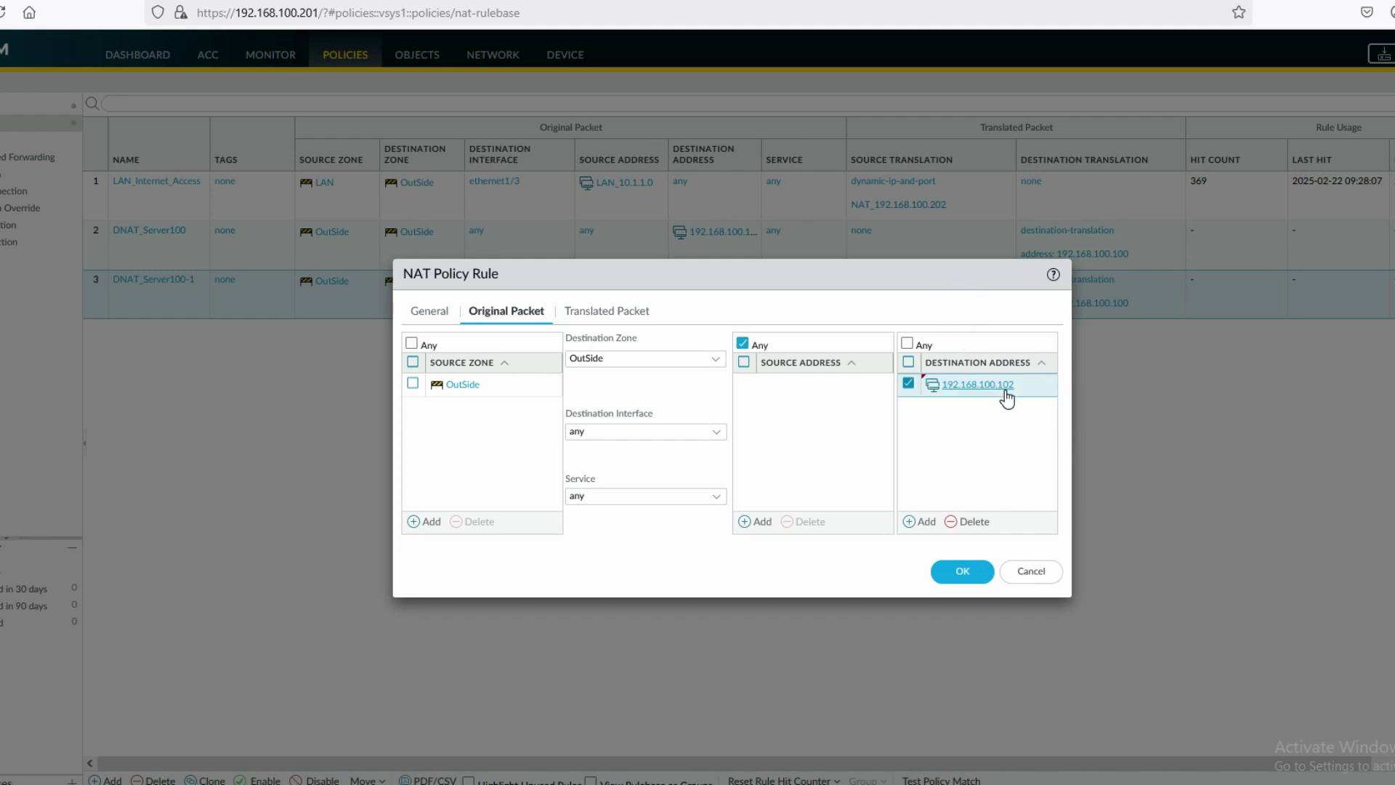
pyautogui.click(612, 313)
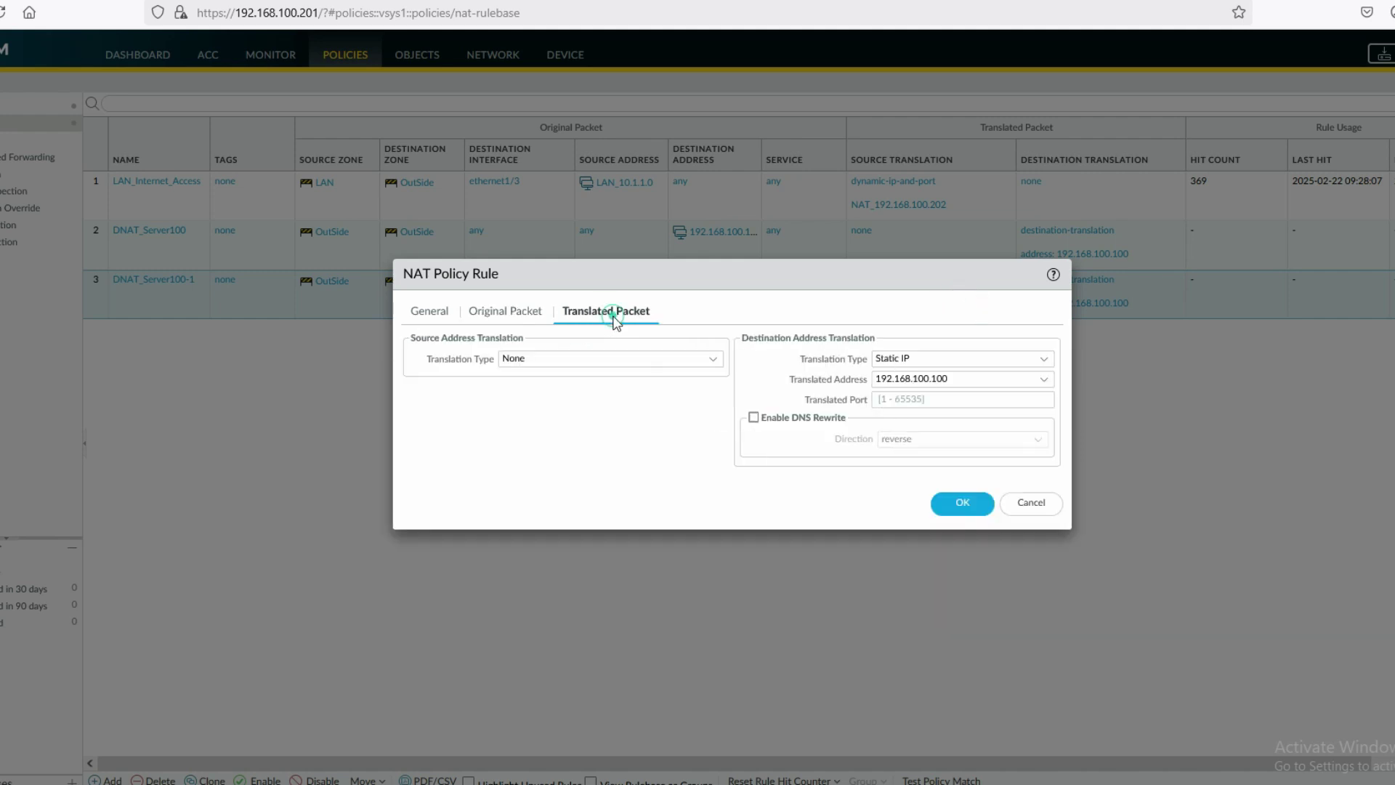
# Step: Change the translated address to 192.168.200.200, save DNAT_Server200, and widen the Destination Address column
pyautogui.doubleClick(951, 379)
pyautogui.click(951, 379)
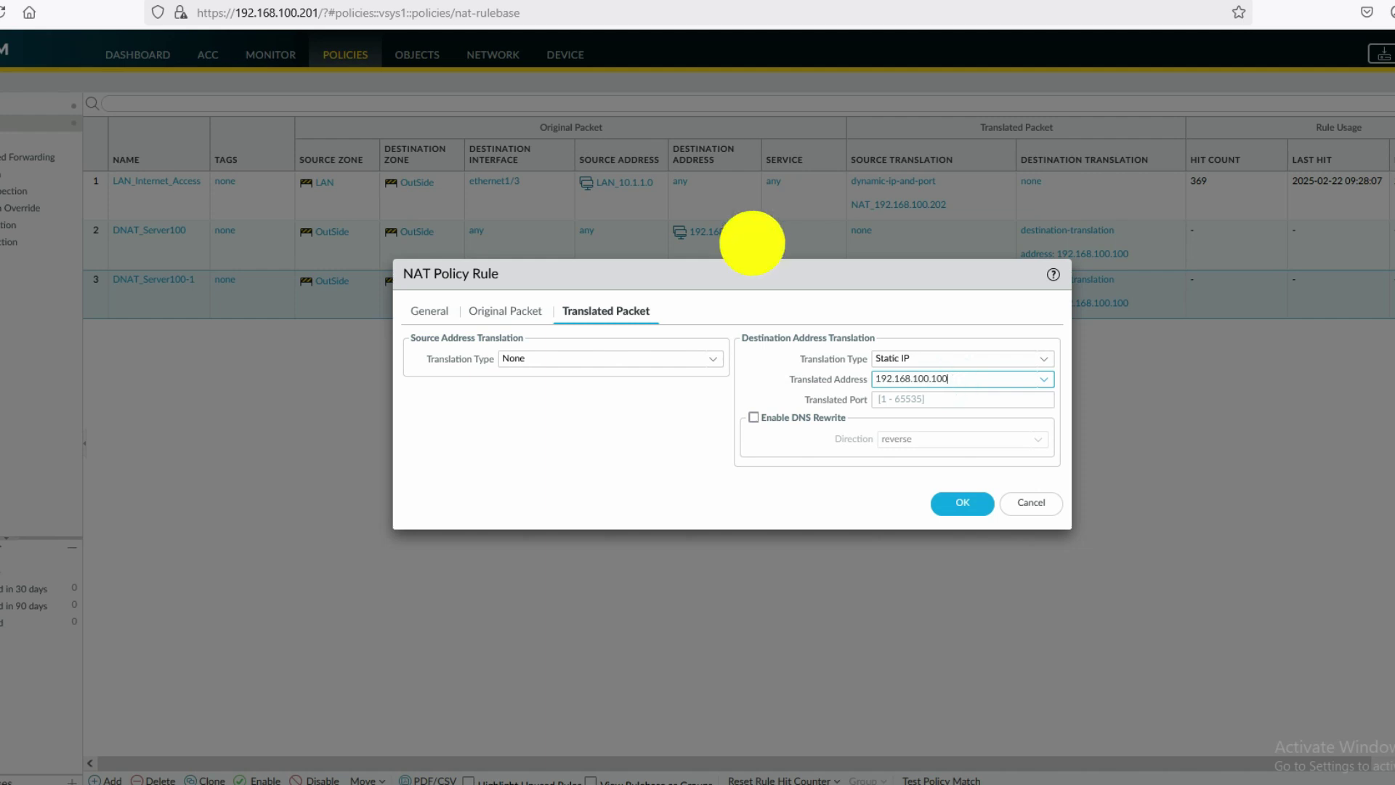
pyautogui.press('BackSpace')
pyautogui.press('BackSpace')
pyautogui.press('BackSpace')
pyautogui.press('BackSpace')
pyautogui.press('BackSpace')
pyautogui.press('BackSpace')
pyautogui.press('BackSpace')
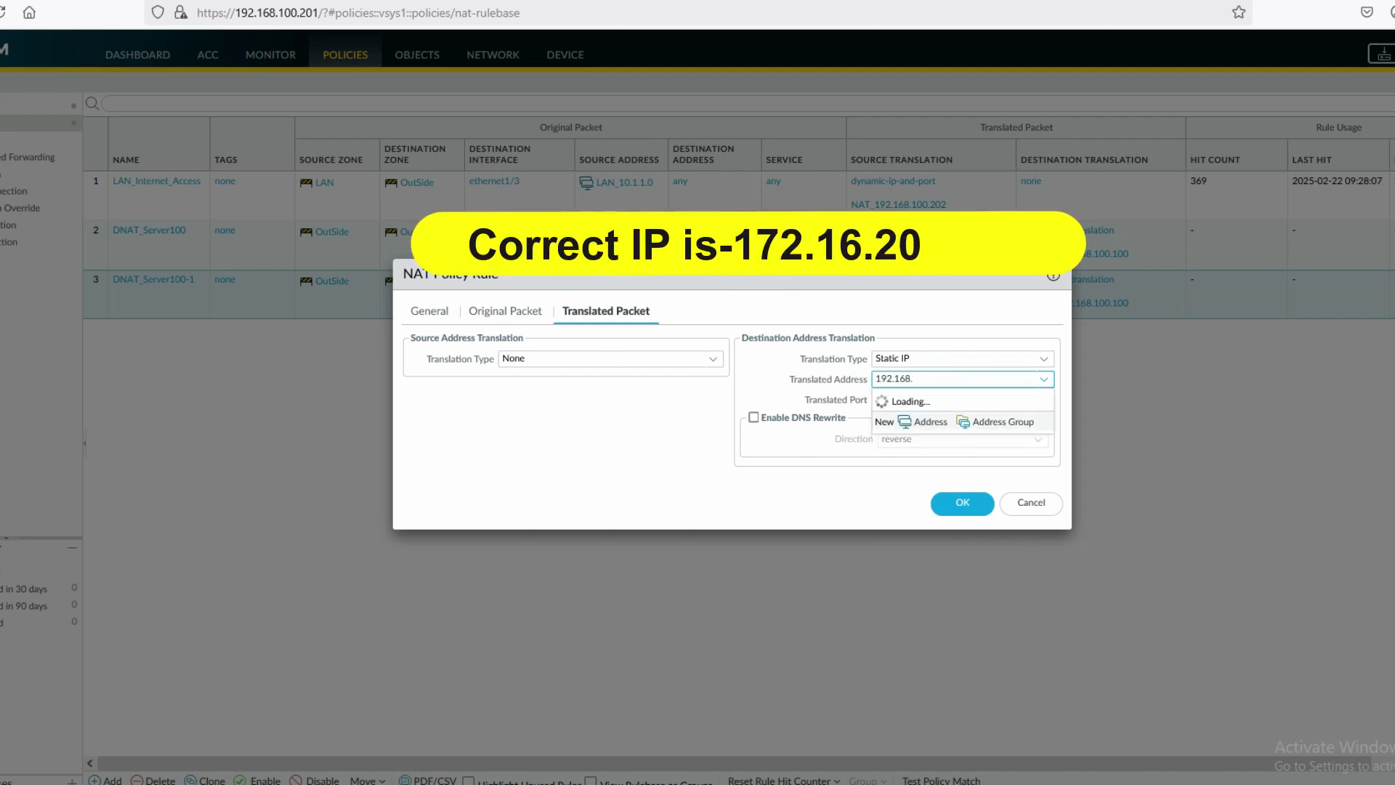
pyautogui.write('200.200')
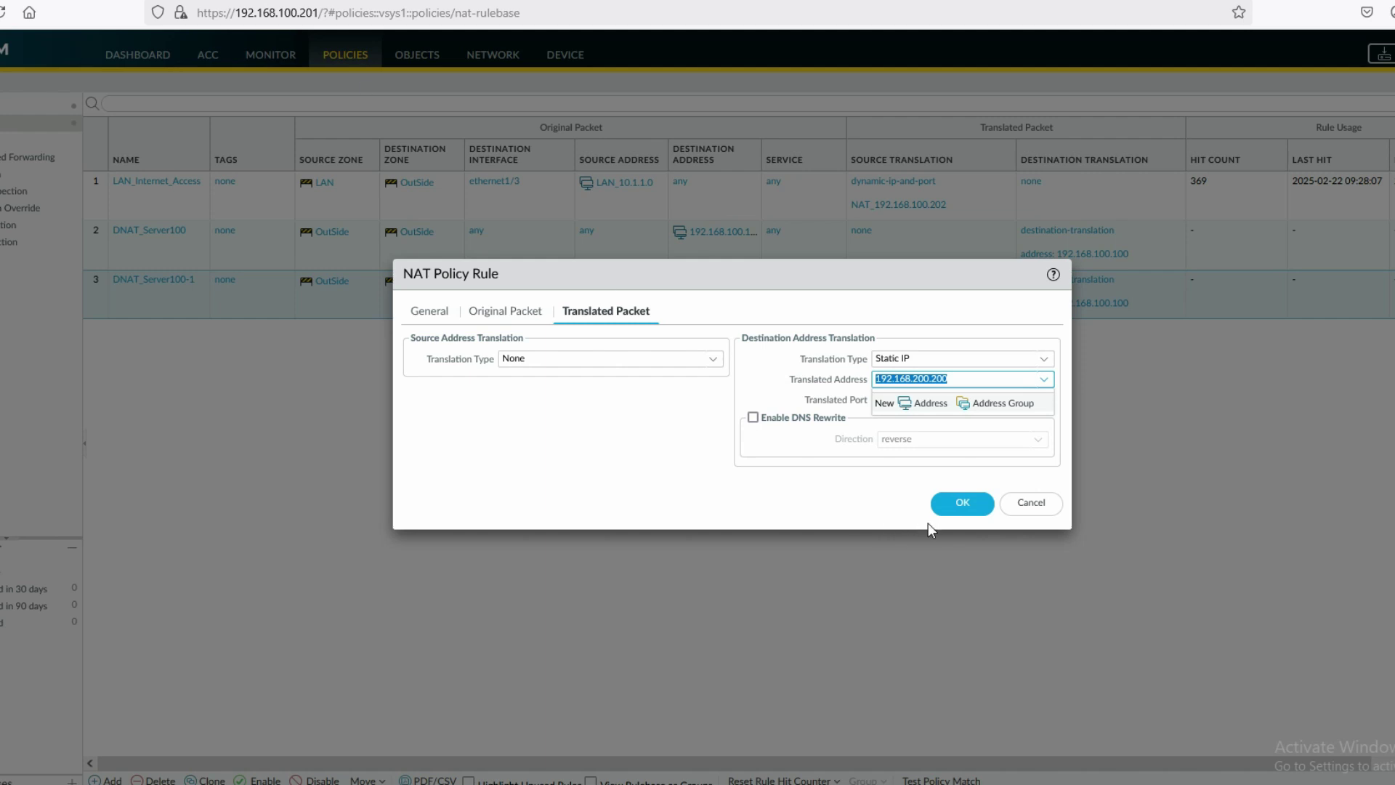
pyautogui.click(957, 504)
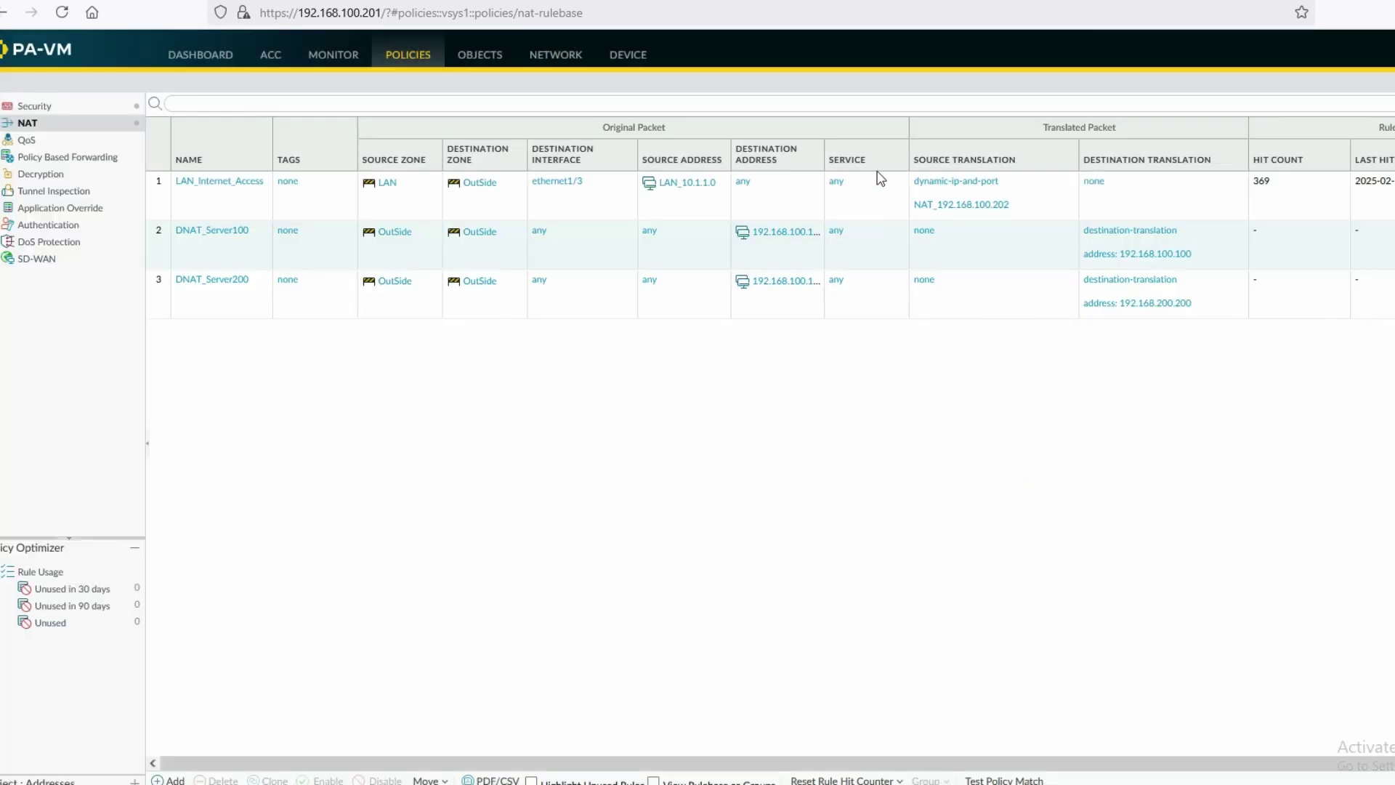
pyautogui.moveTo(827, 142); pyautogui.dragTo(872, 142)
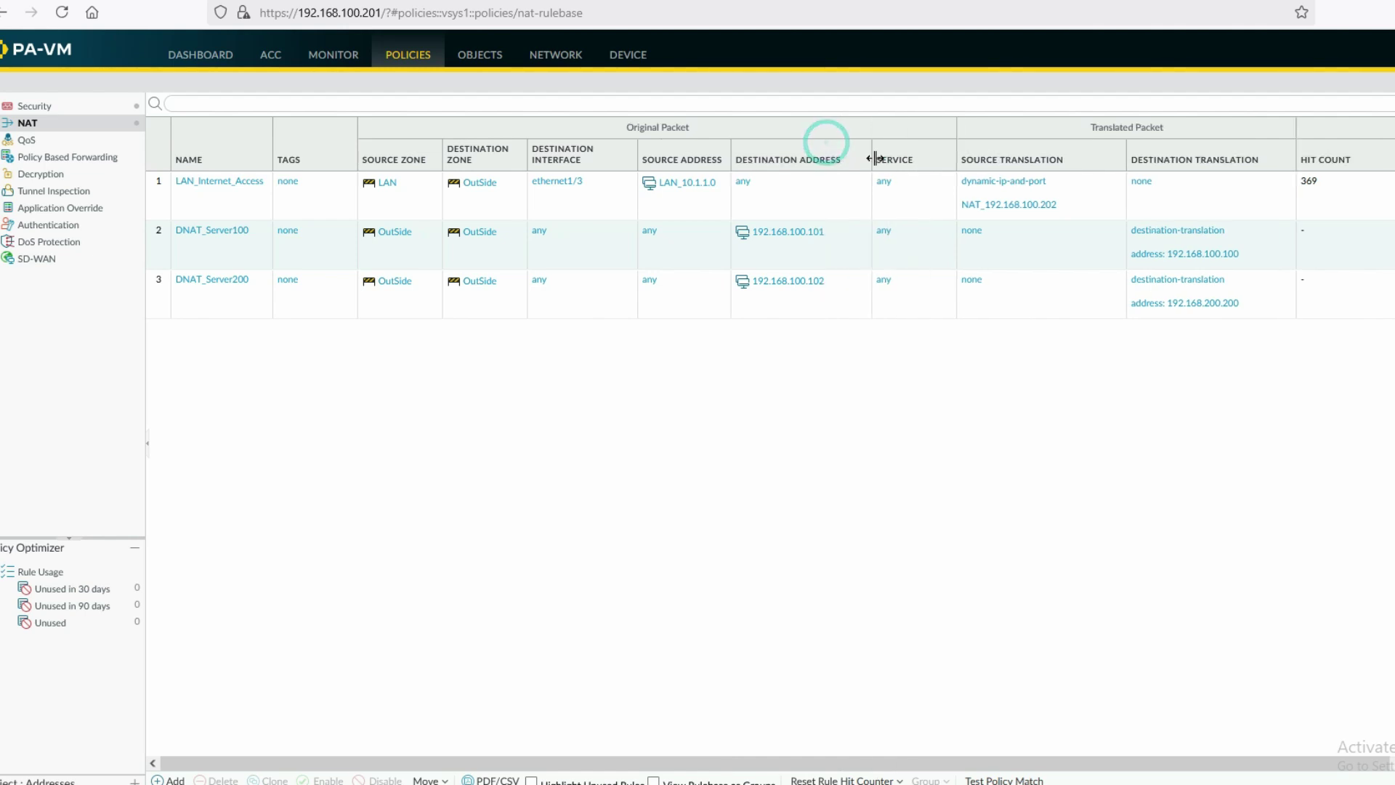
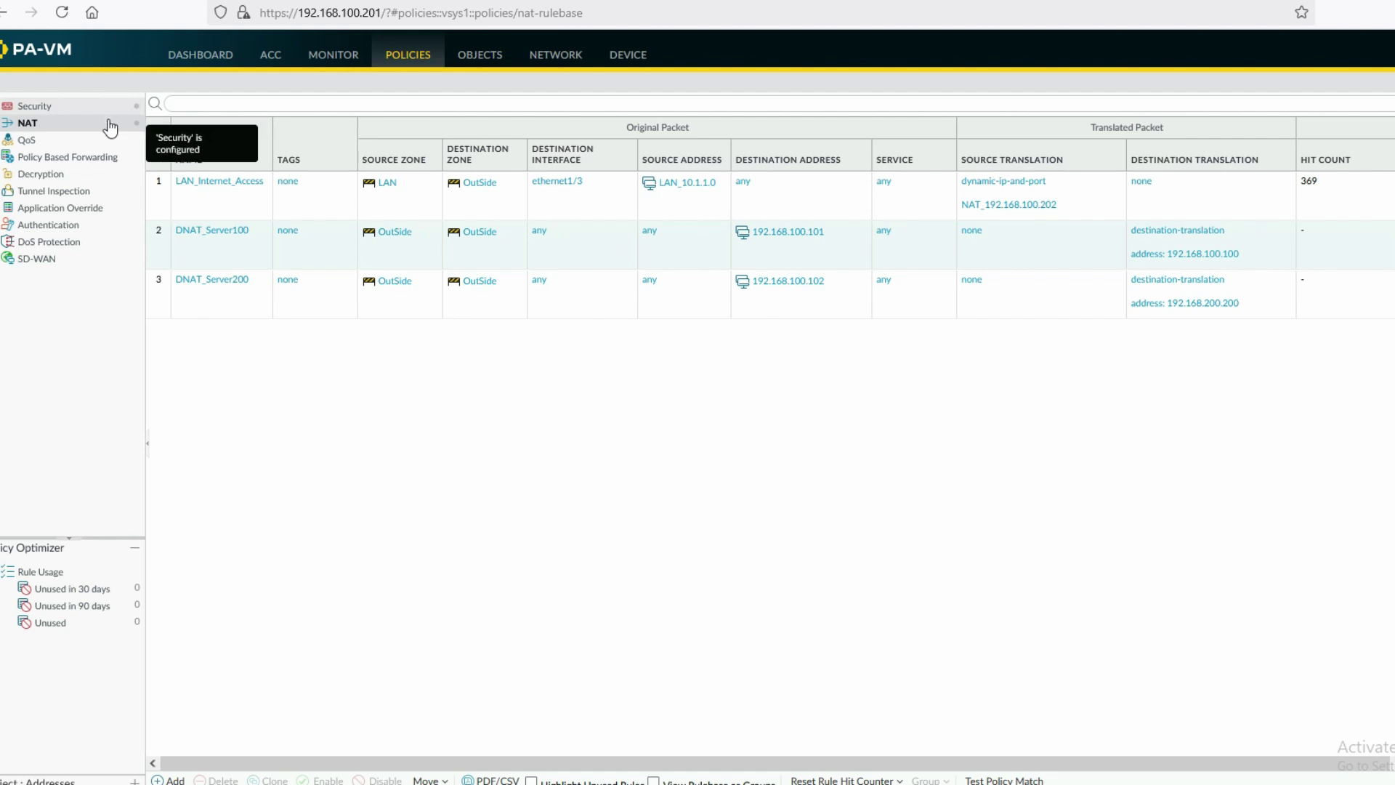
# Step: Create a new security rule named 'Outside to DMZ' with OutSide as its source zone
pyautogui.click(69, 110)
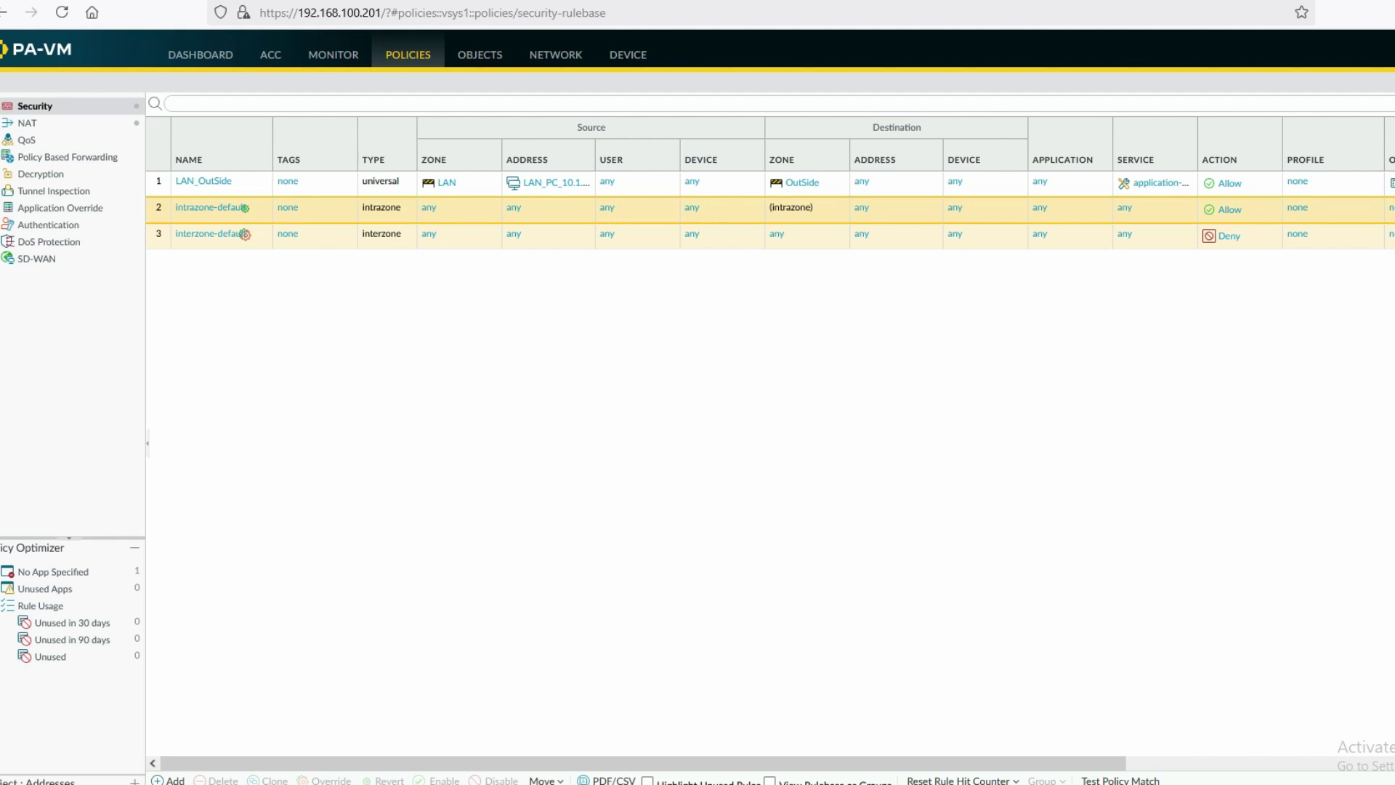
pyautogui.click(177, 779)
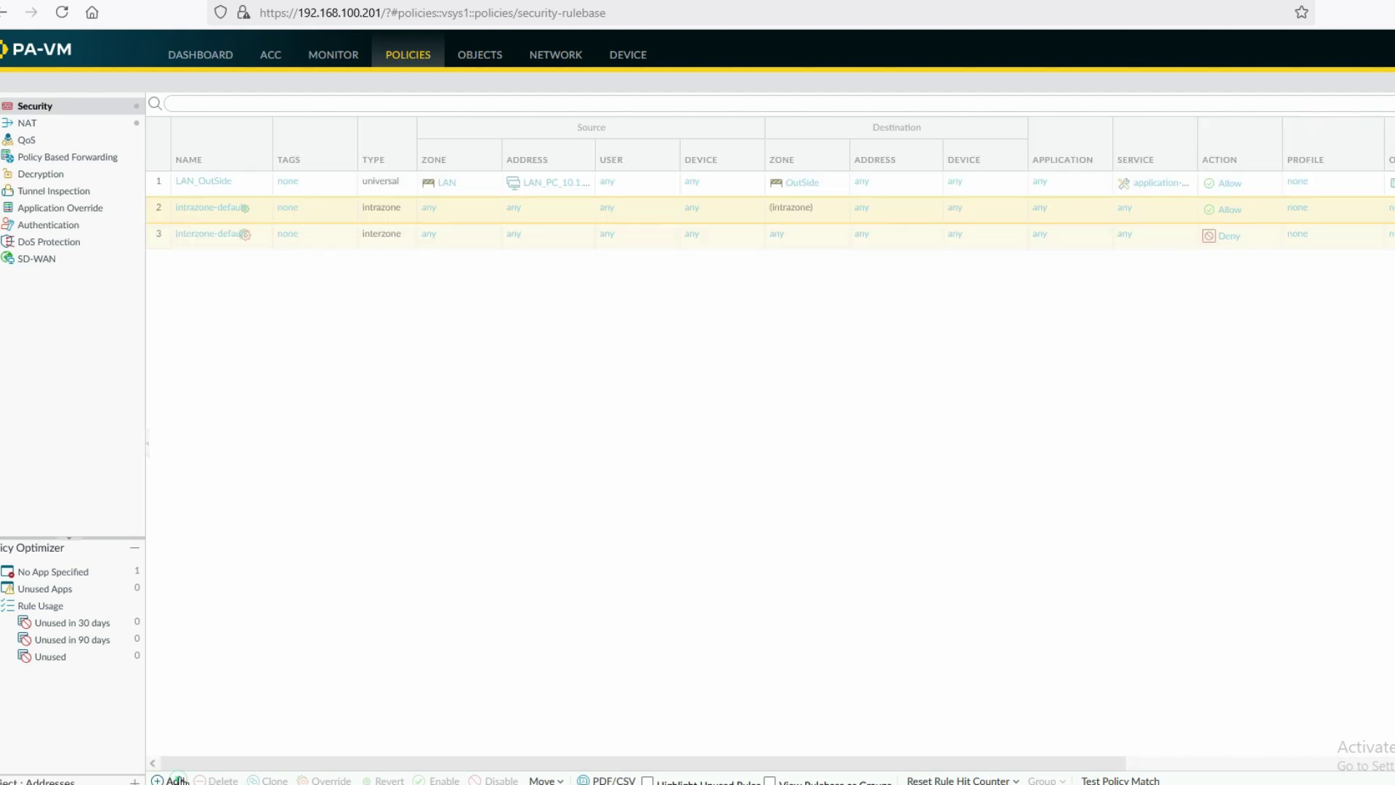
pyautogui.write('Outside')
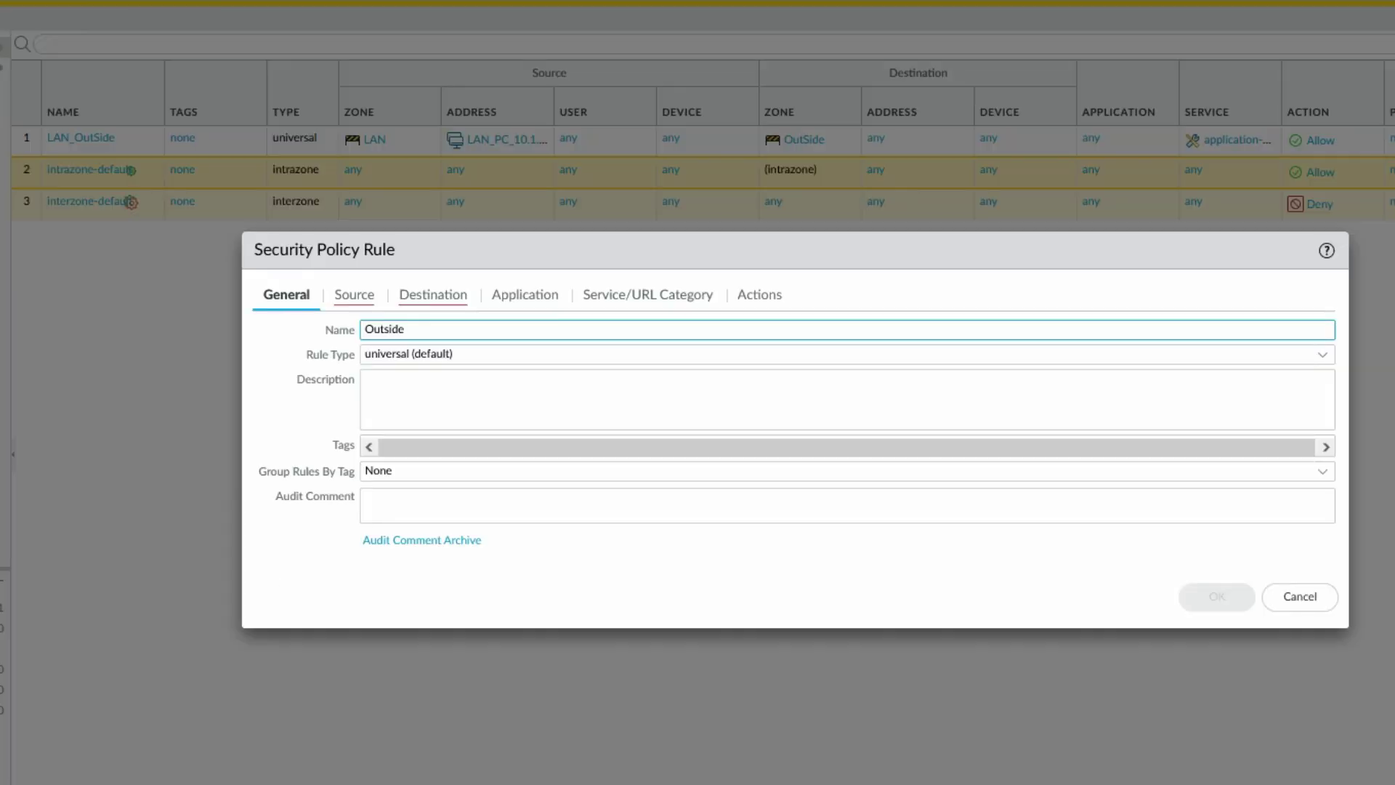
pyautogui.write(' to ')
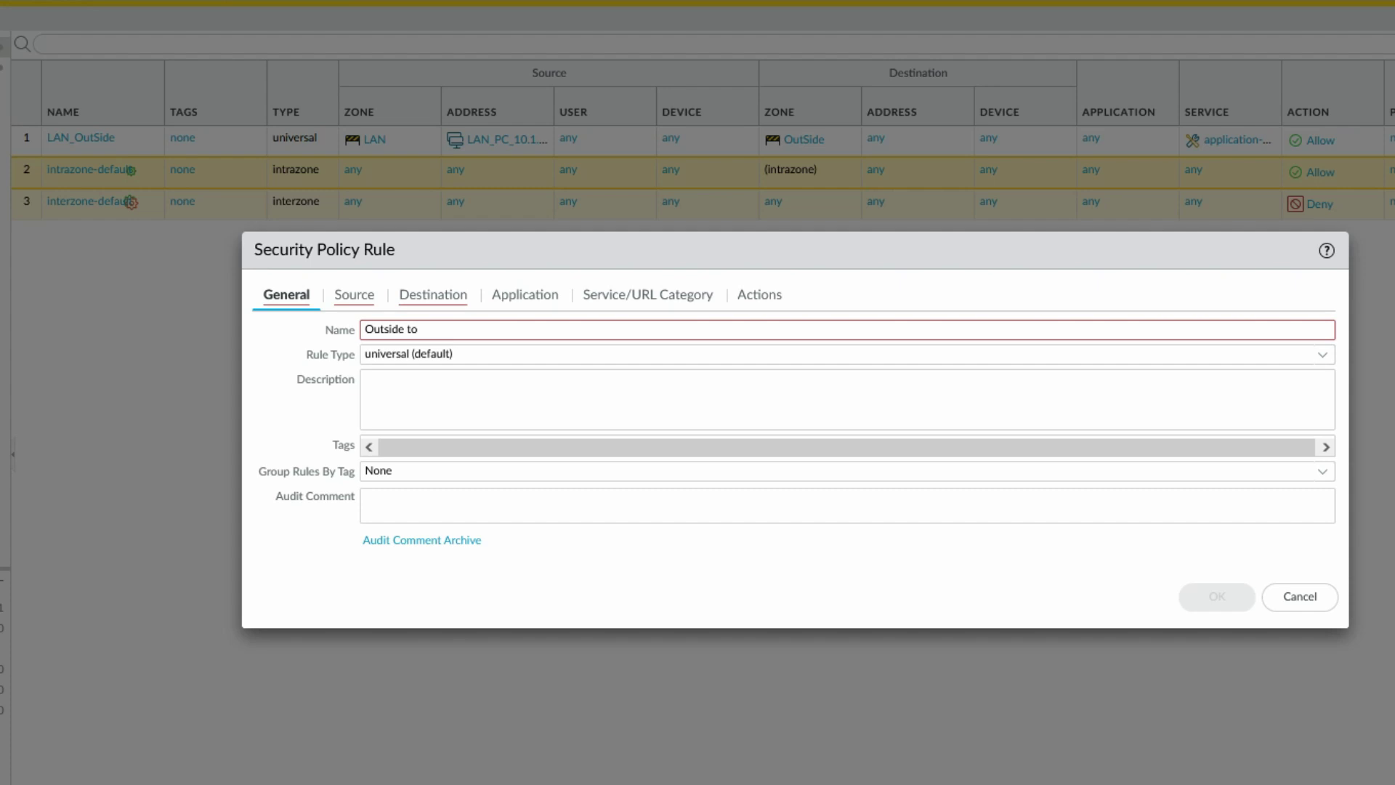
pyautogui.write('DMZ')
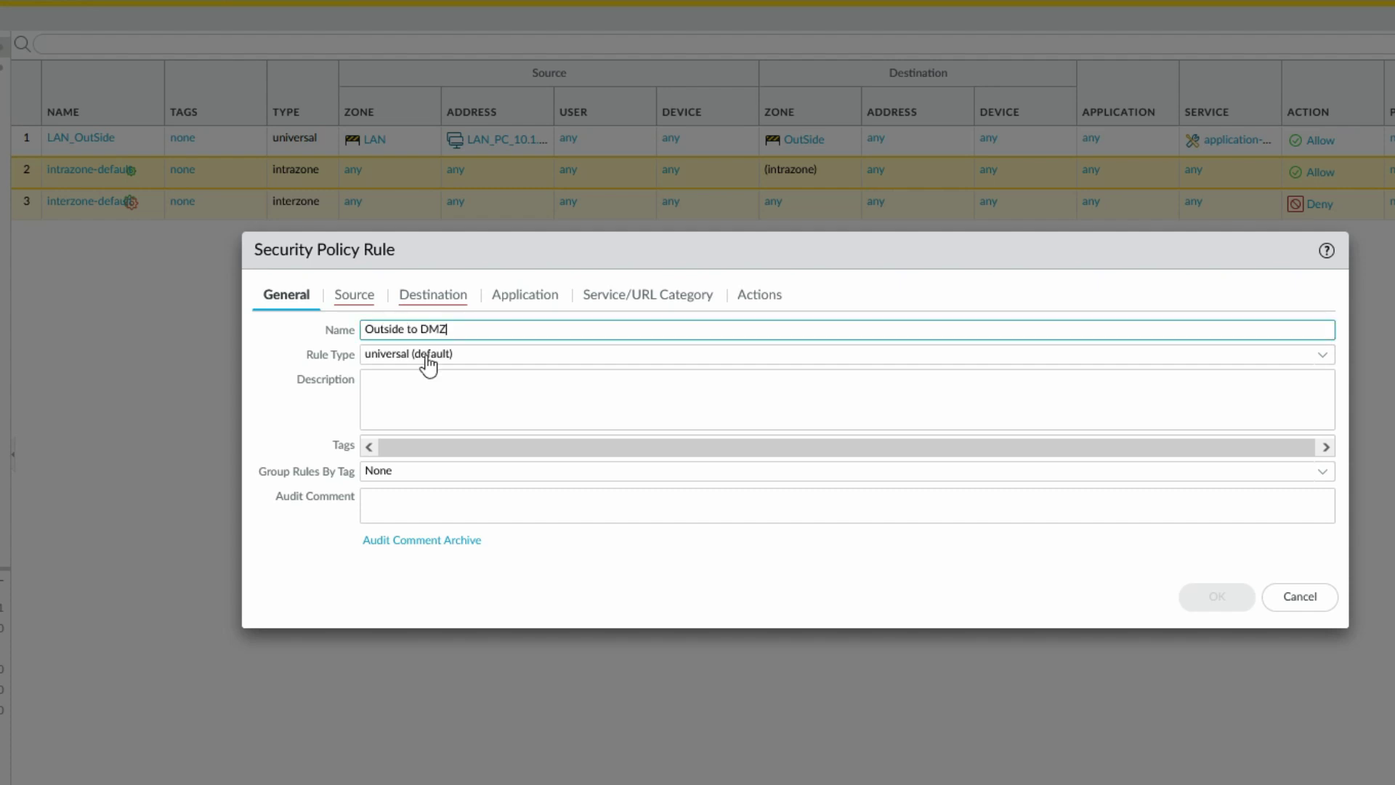
pyautogui.click(318, 406)
pyautogui.click(355, 297)
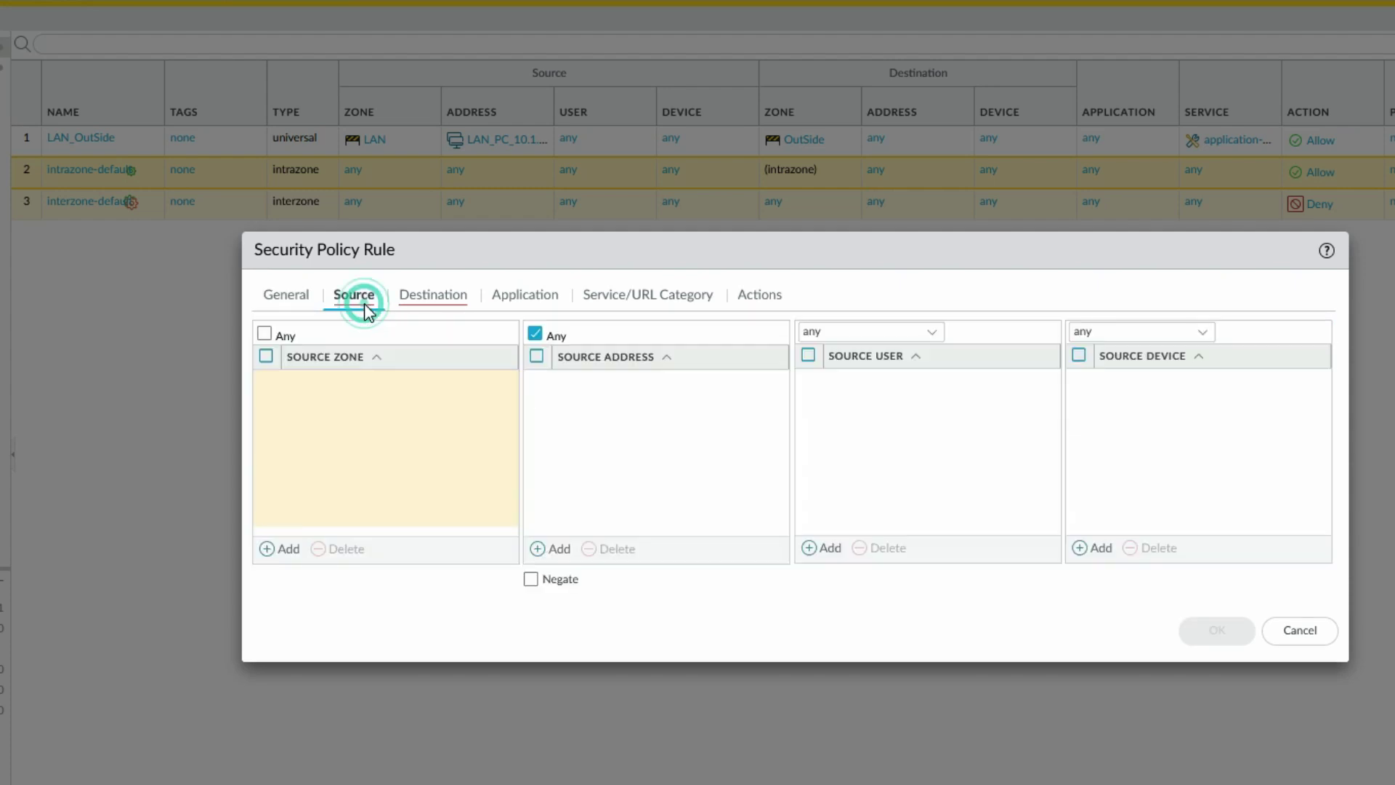
pyautogui.click(284, 549)
pyautogui.click(333, 451)
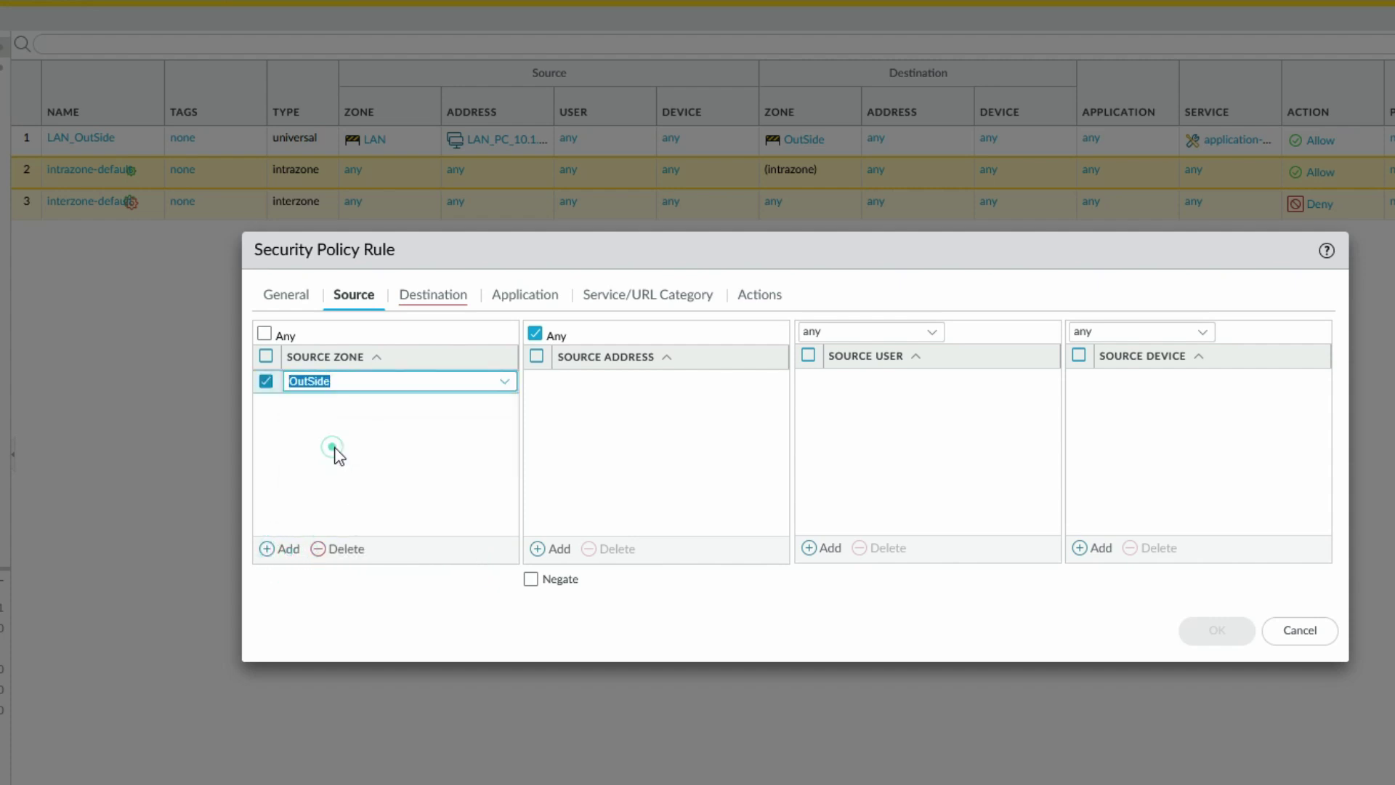
pyautogui.click(427, 459)
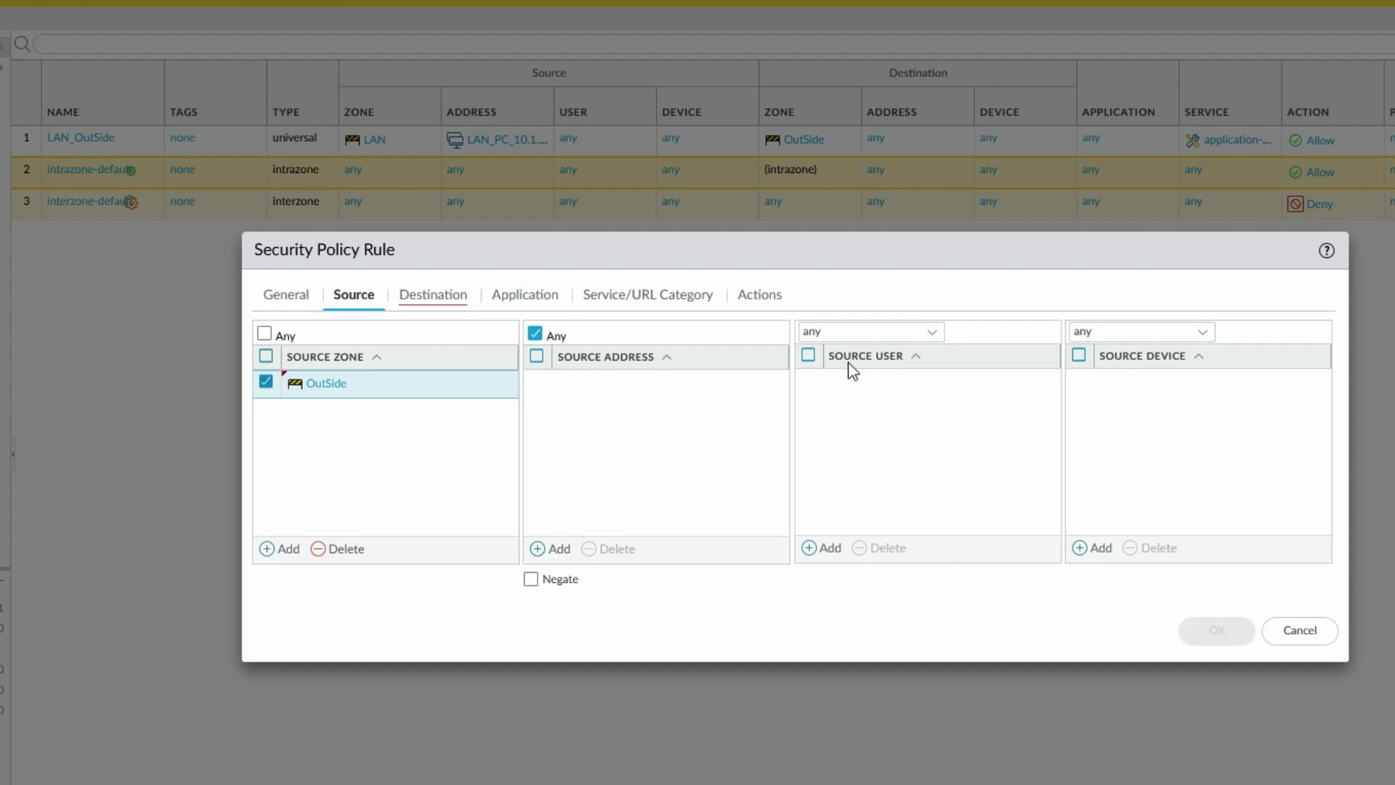
pyautogui.click(415, 301)
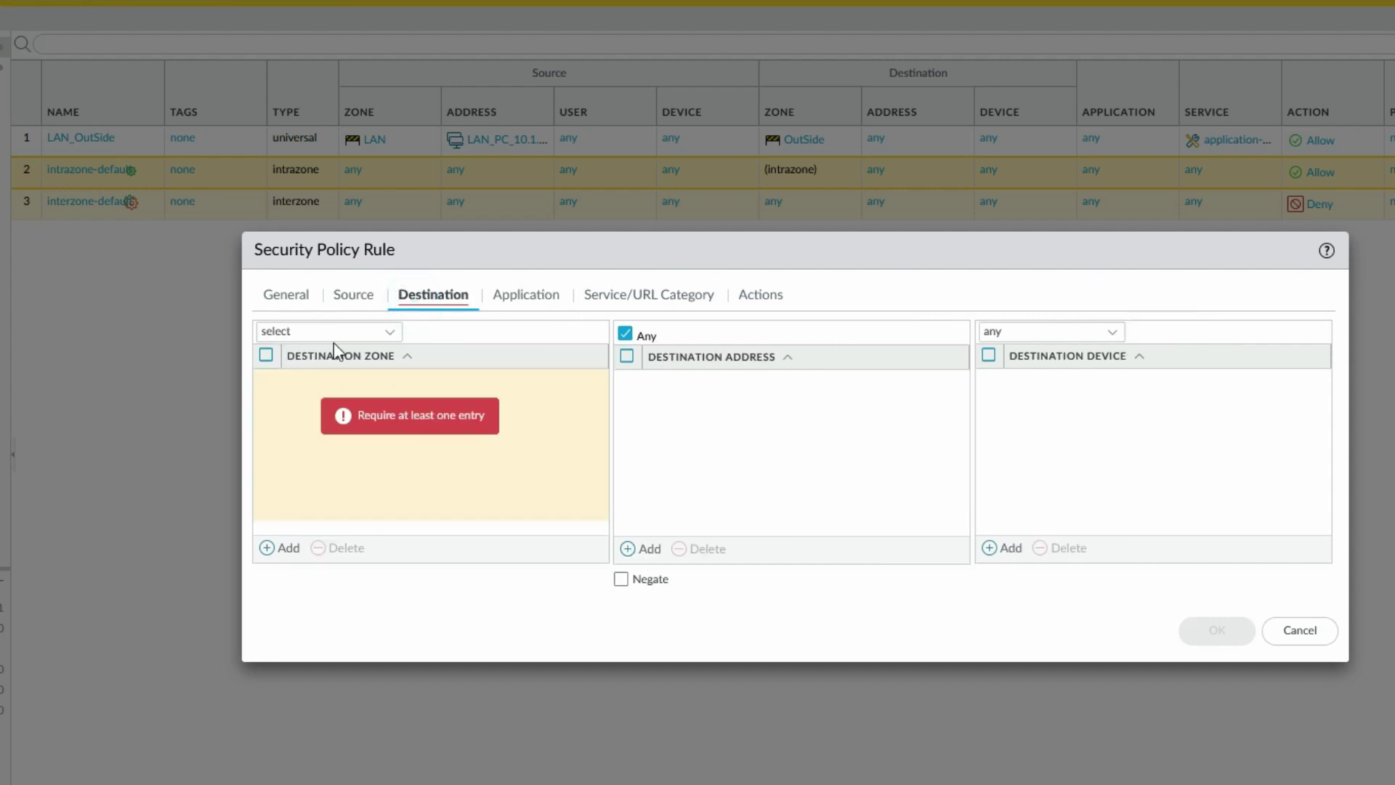
# Step: Set destination zone DMZ and address 192.168.100.101, keep action Allow, and save the rule
pyautogui.click(287, 548)
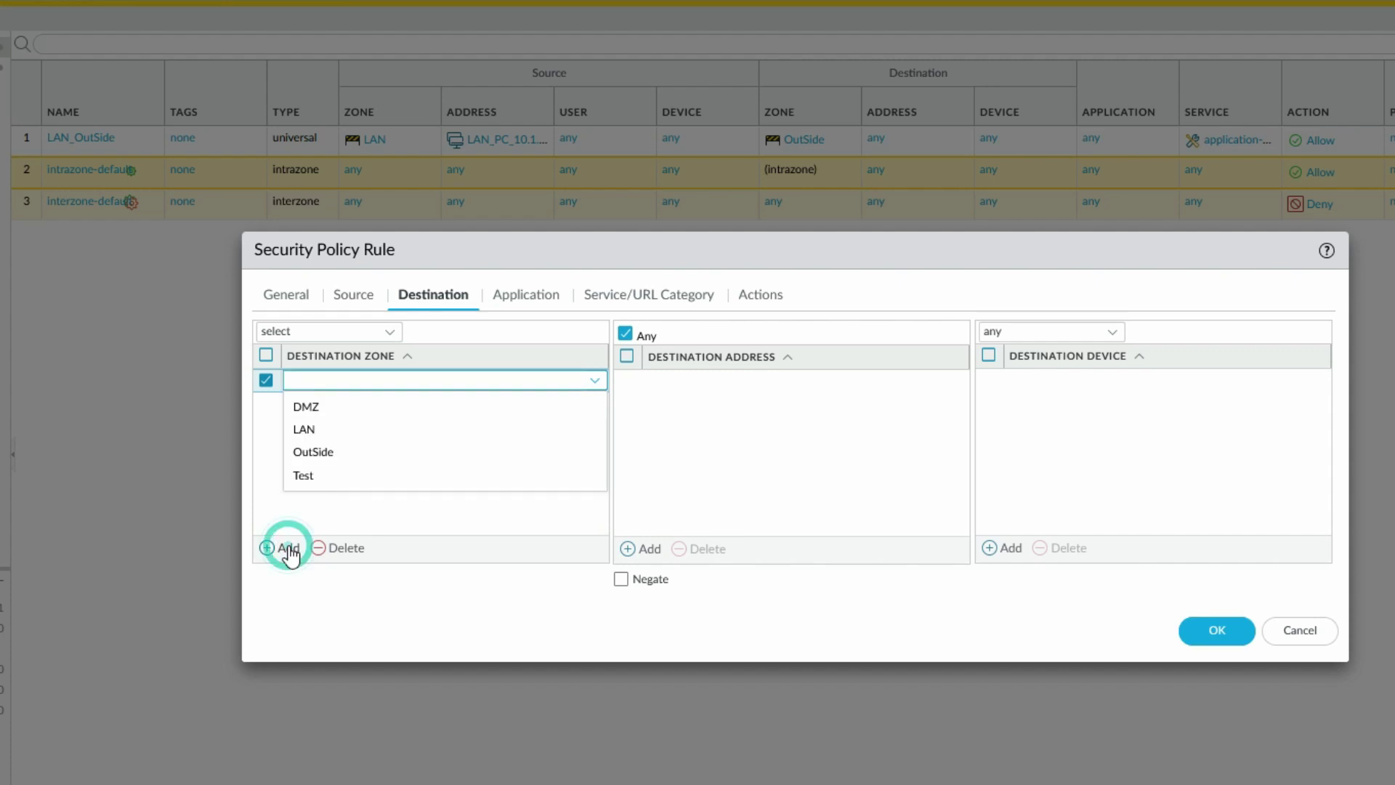
pyautogui.click(322, 406)
pyautogui.click(374, 432)
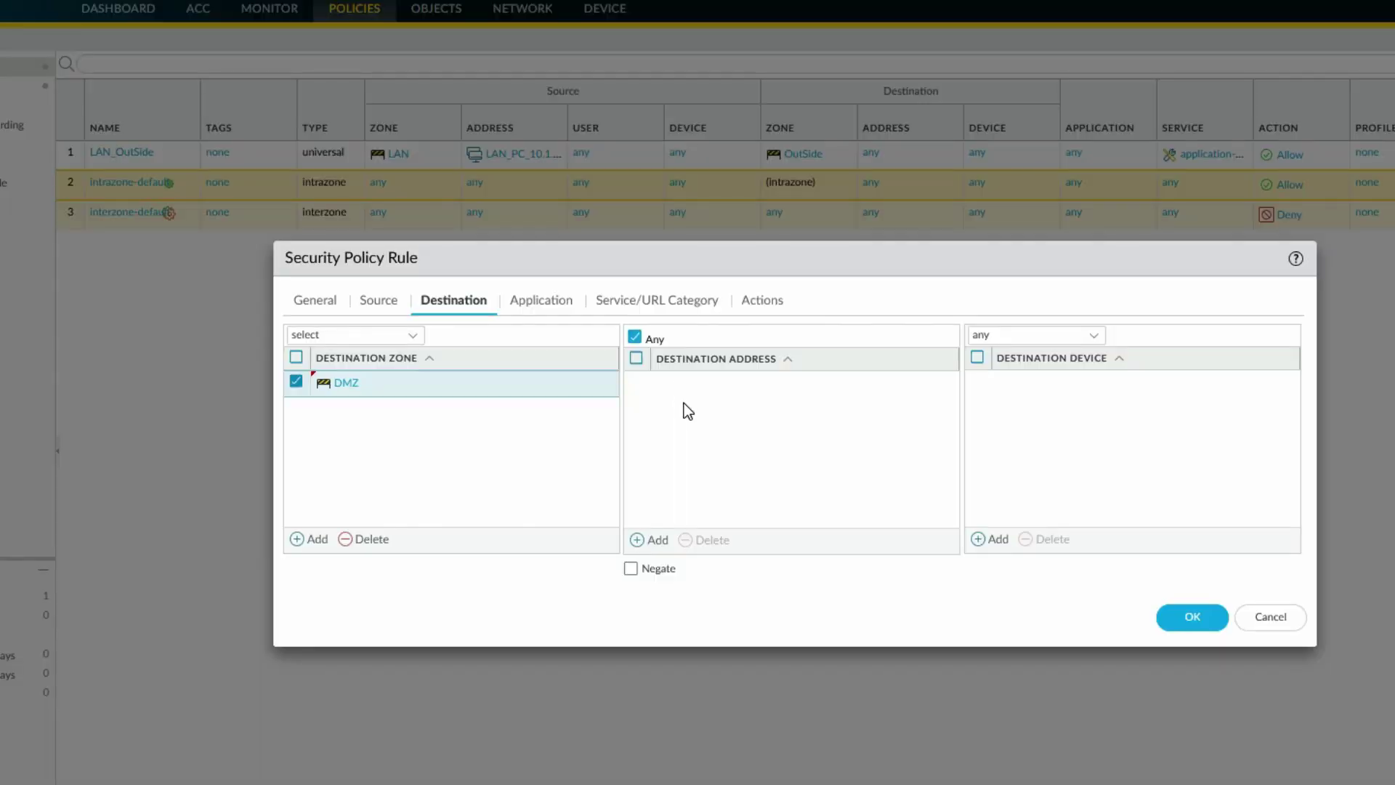
pyautogui.click(642, 539)
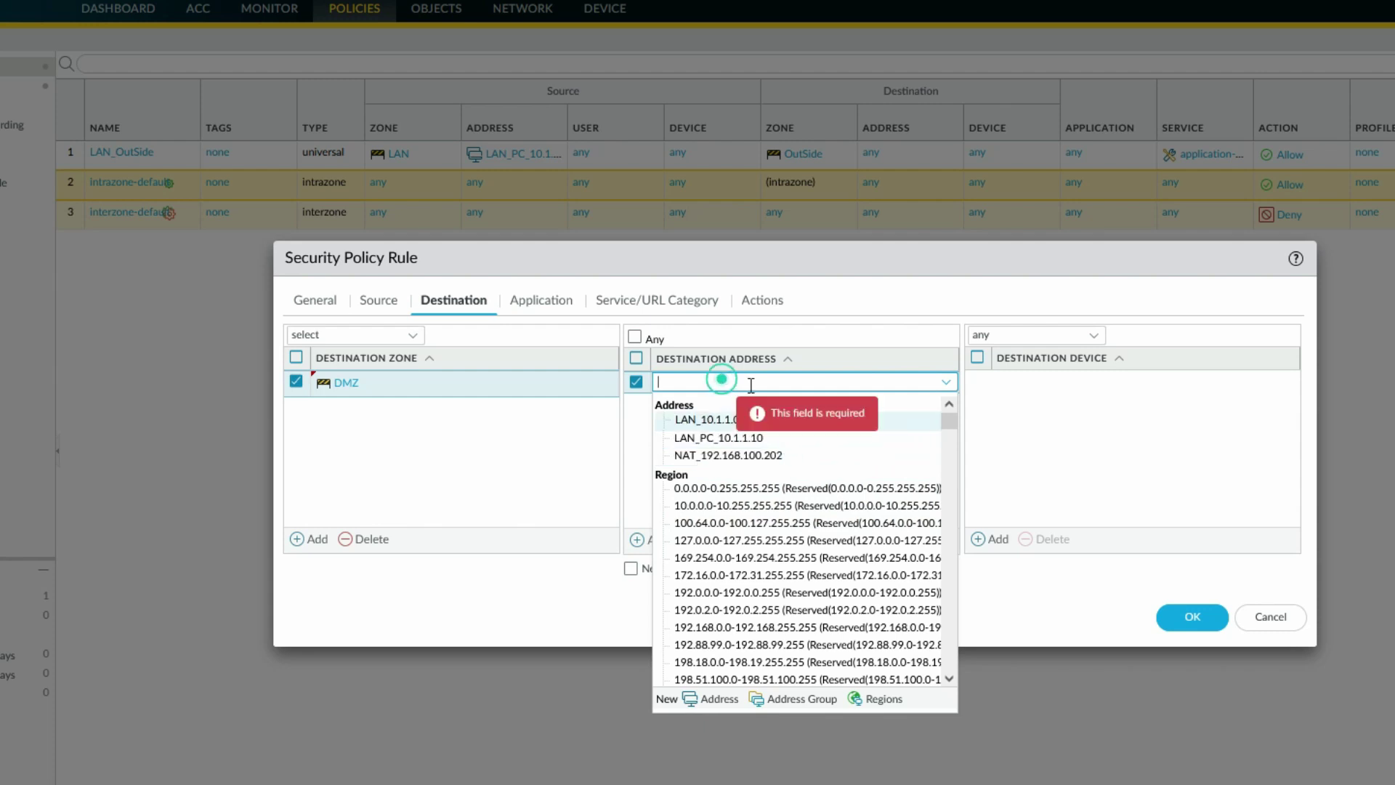
pyautogui.write('192.168.10')
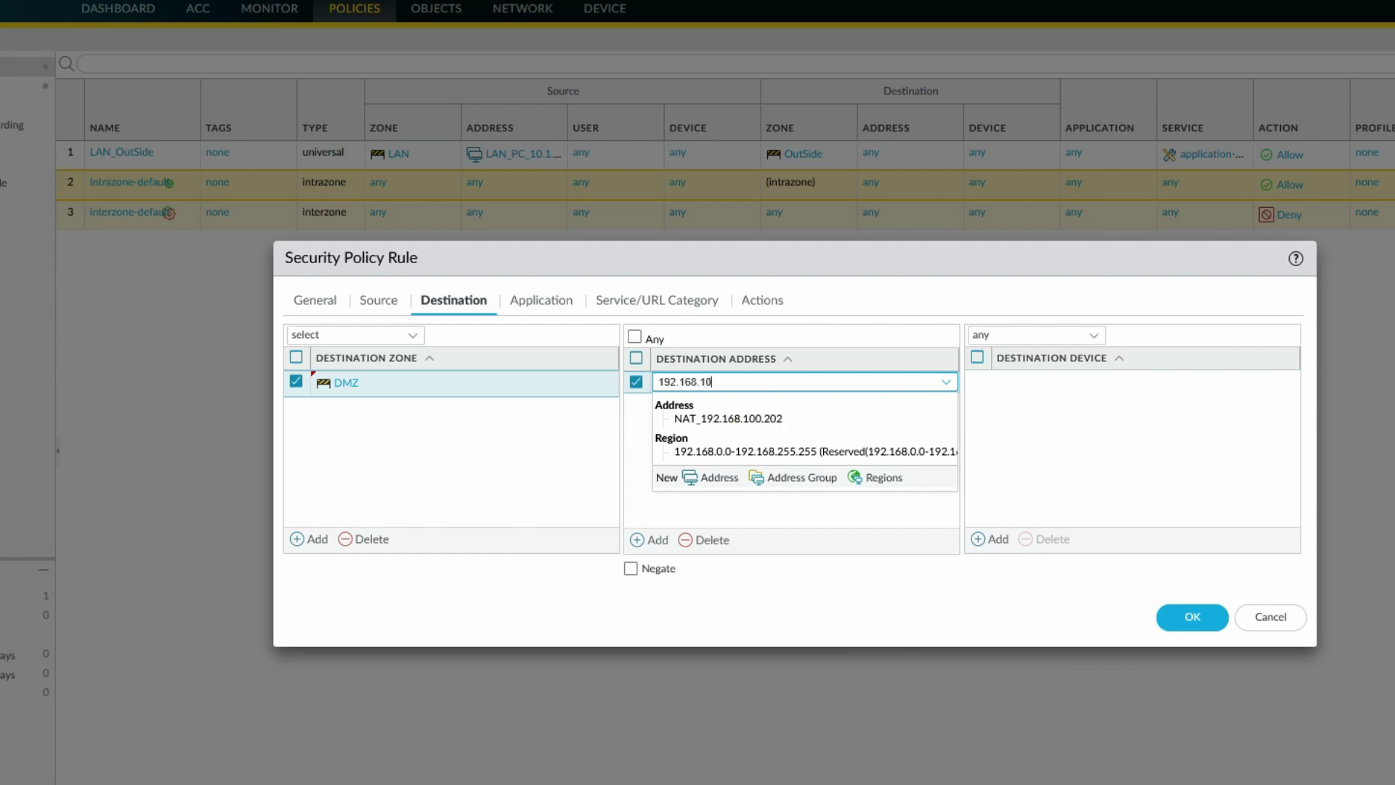
pyautogui.write('0.101')
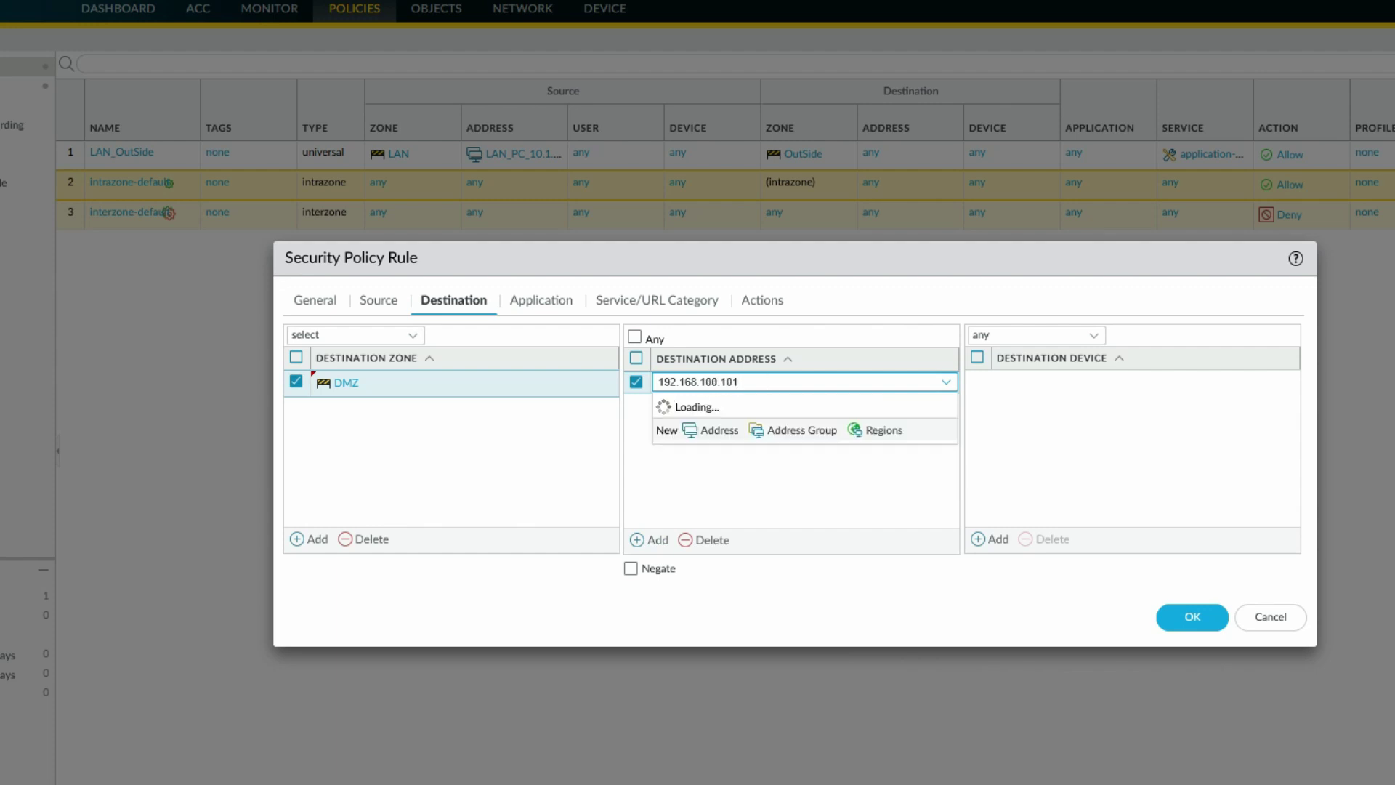
pyautogui.click(708, 494)
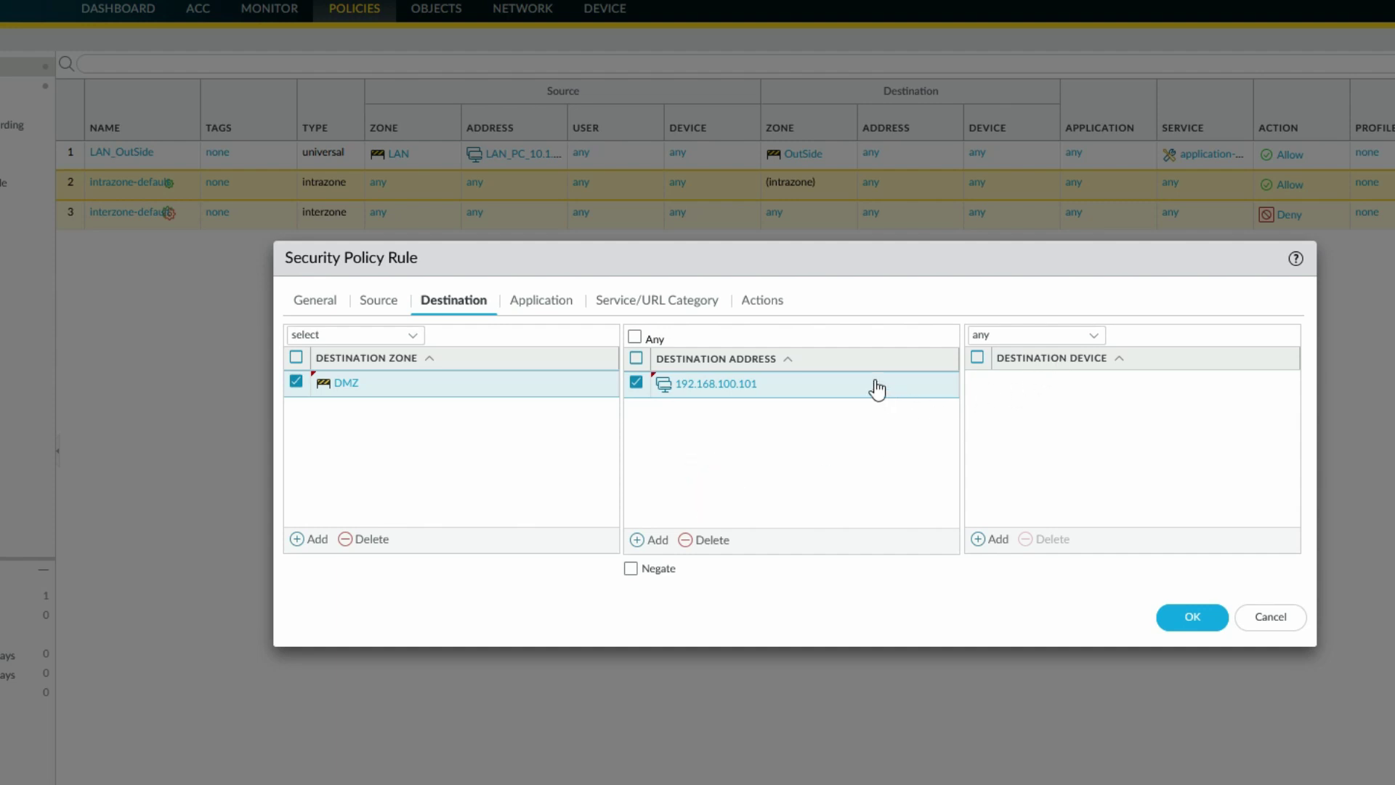
pyautogui.click(777, 304)
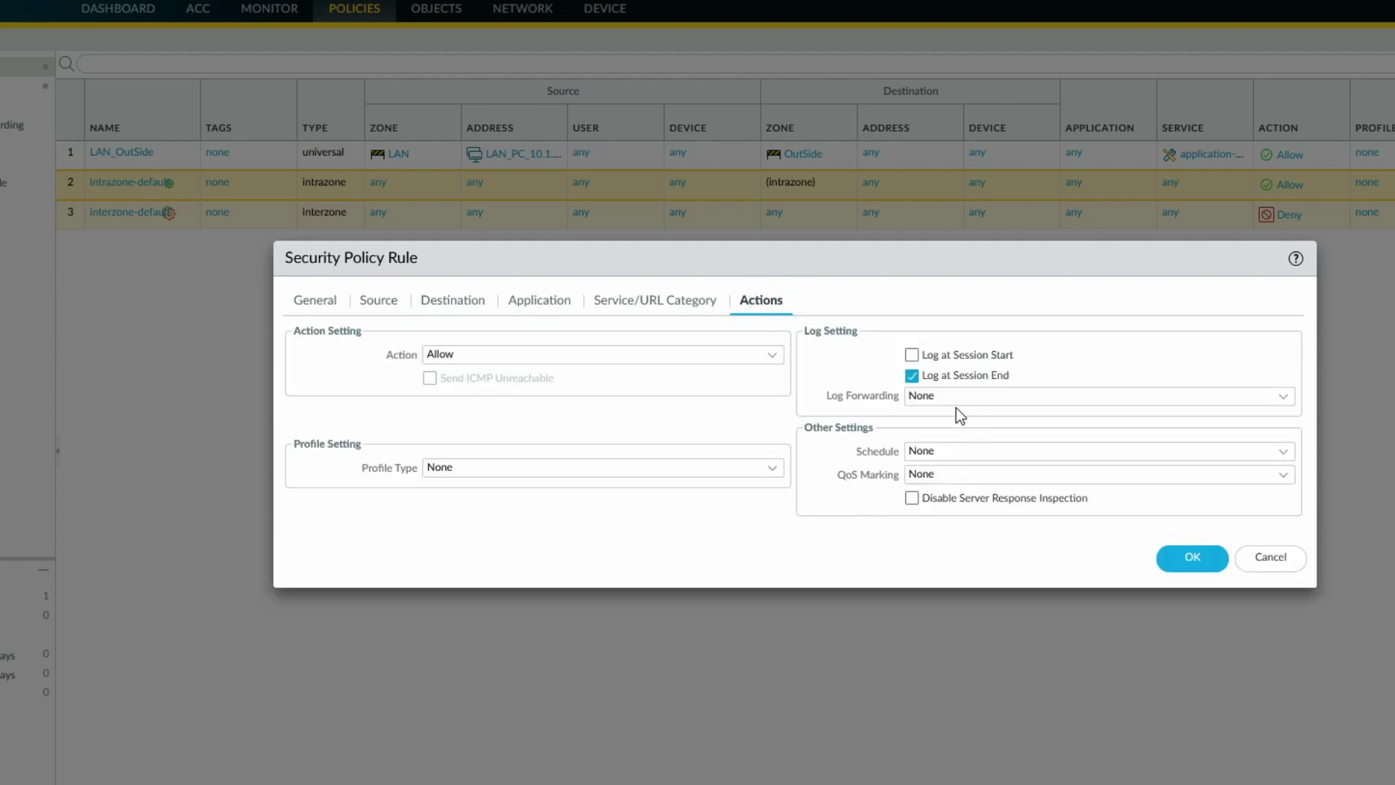
pyautogui.click(1197, 557)
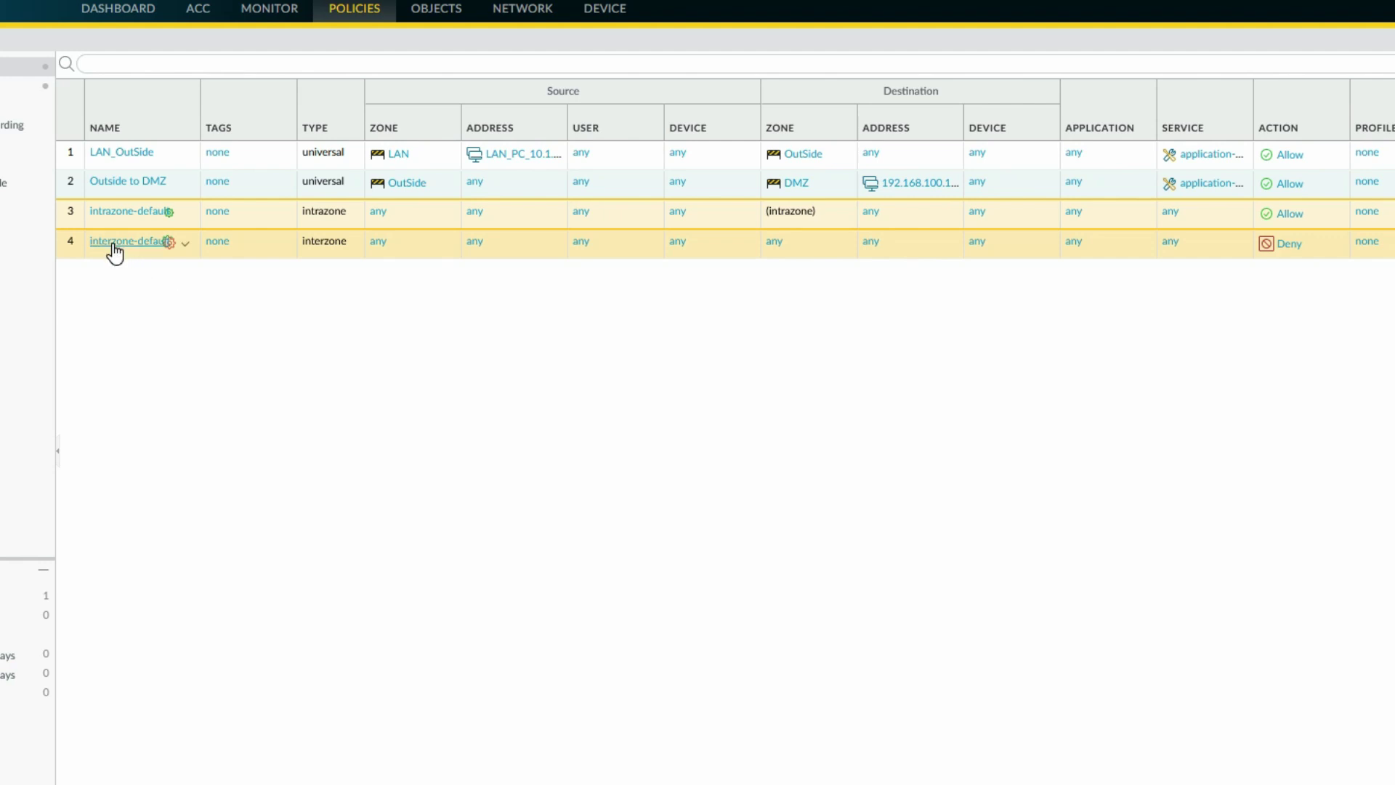
# Step: Add 192.168.100.102 as a second destination address, then drag the rule above rule 1
pyautogui.click(118, 186)
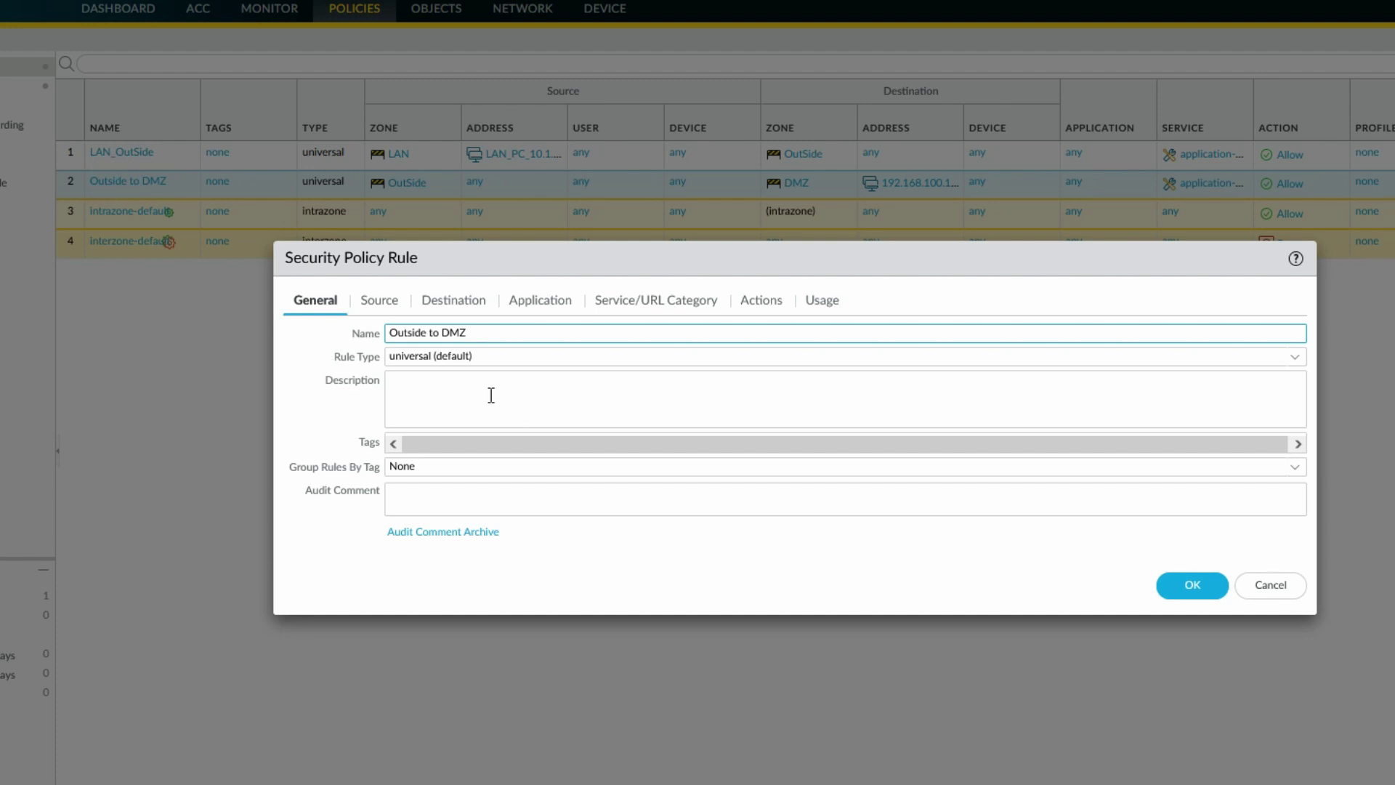
pyautogui.click(391, 307)
pyautogui.click(472, 305)
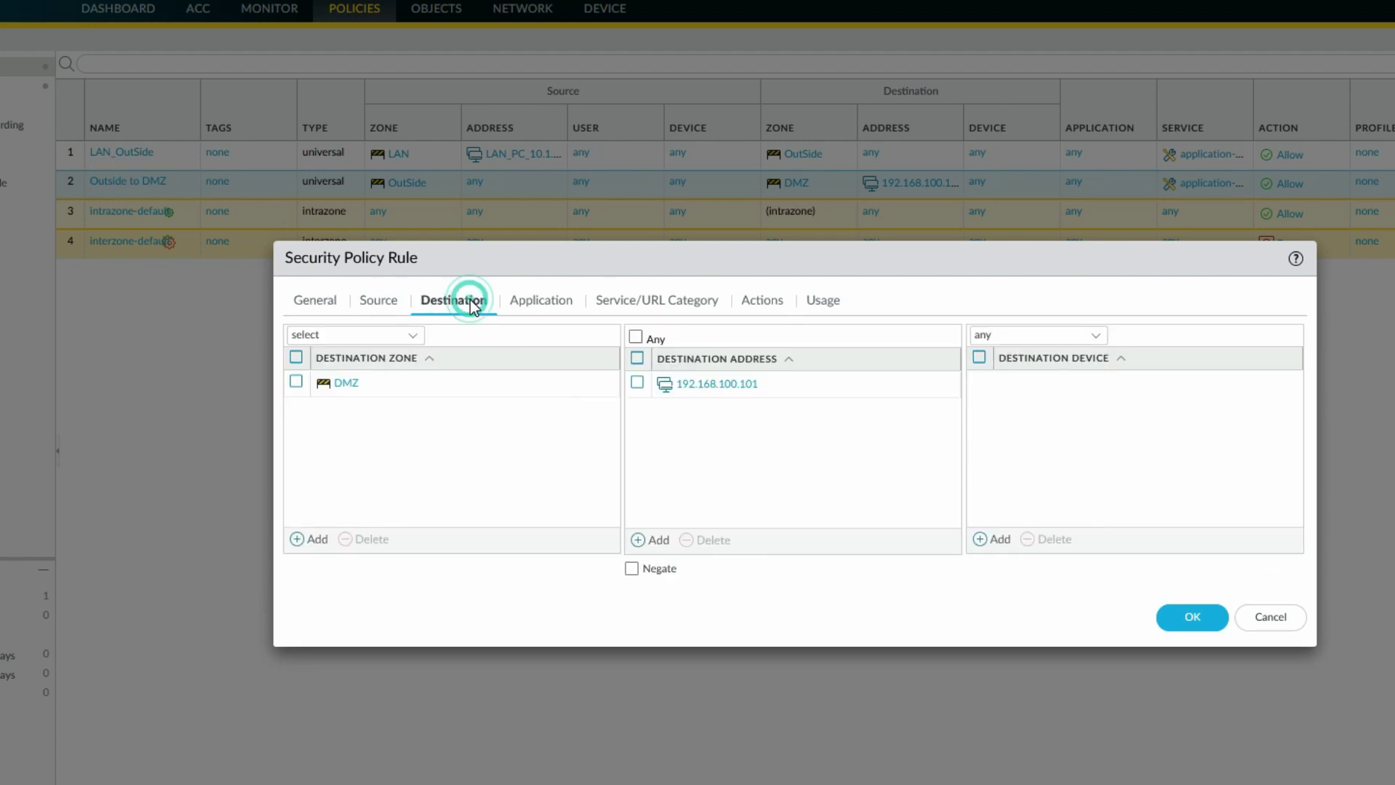
pyautogui.click(662, 539)
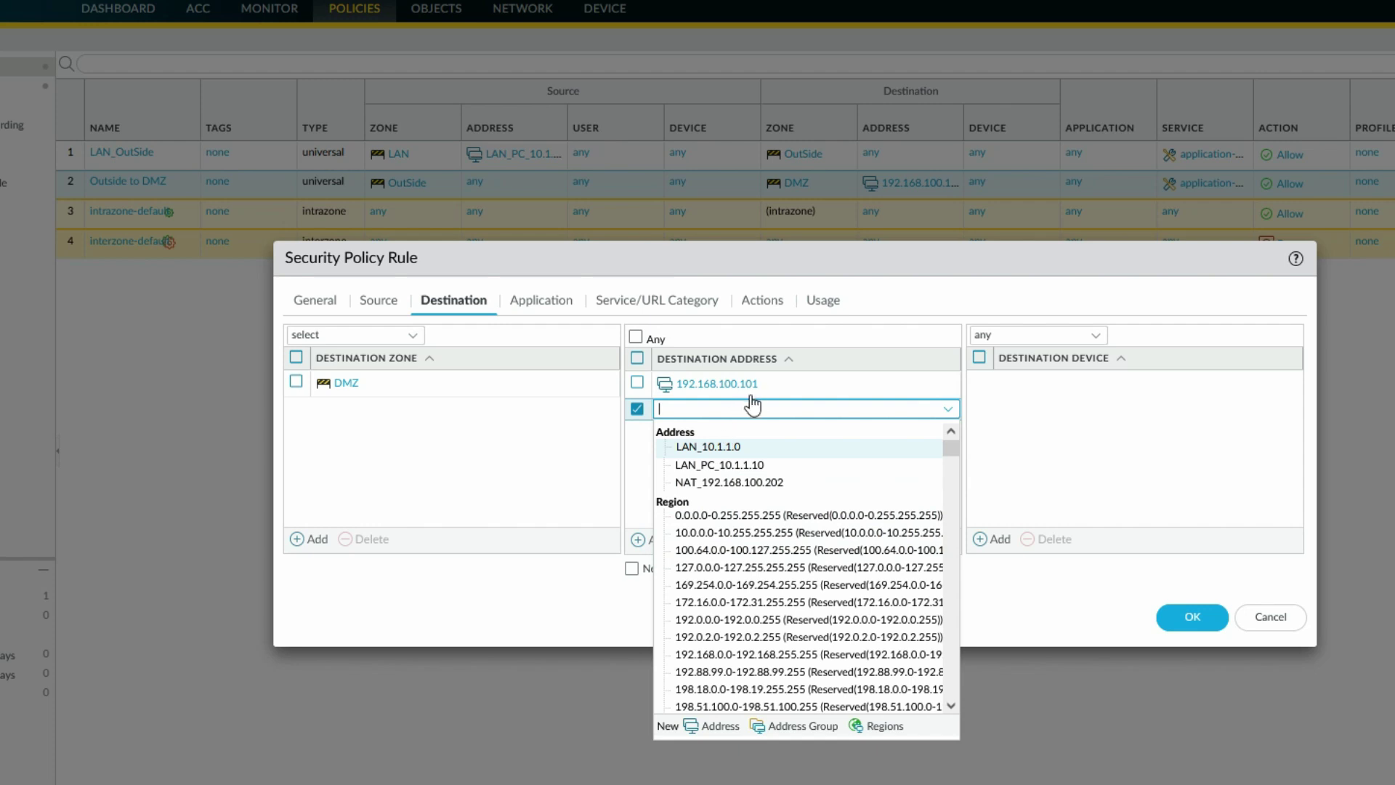
pyautogui.write('192.168.100.102')
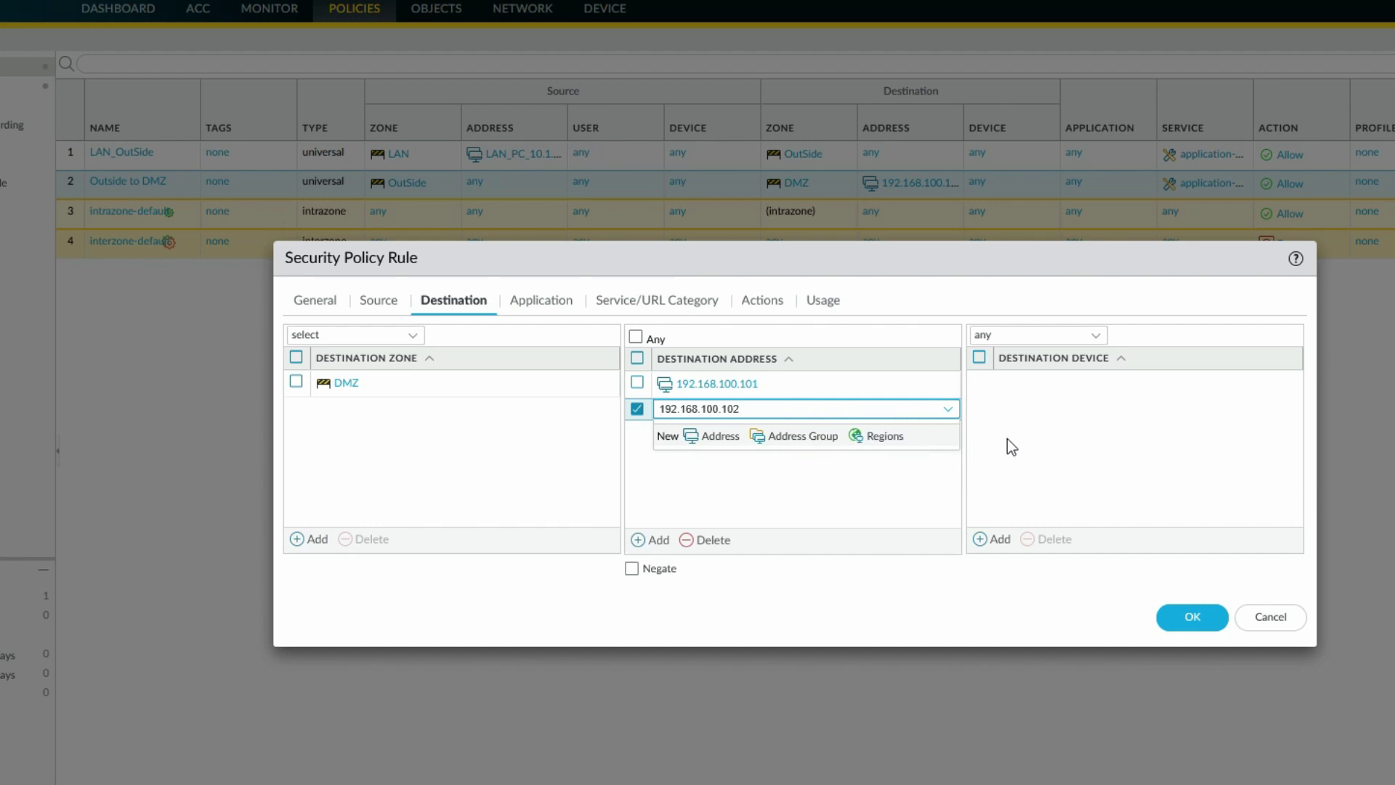
pyautogui.click(1044, 439)
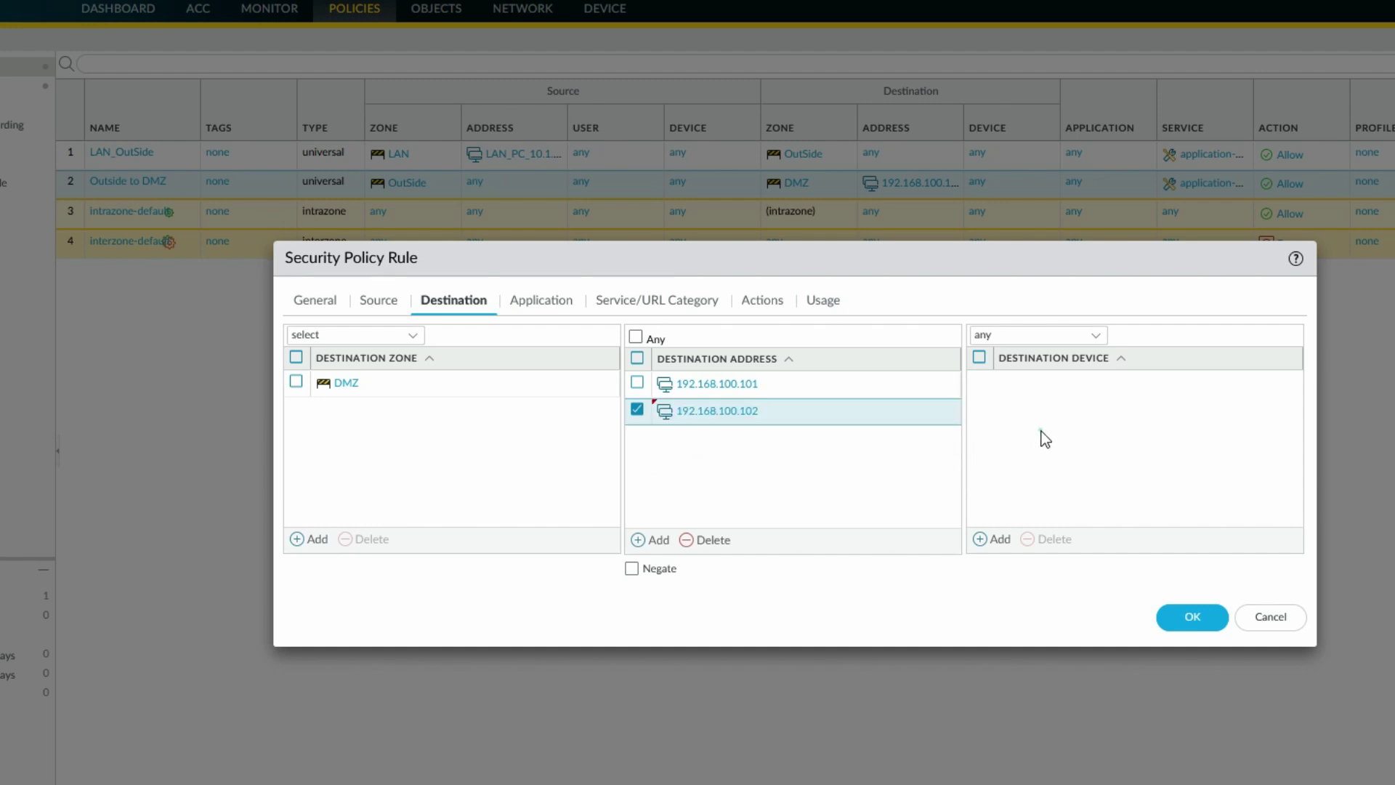
pyautogui.click(1204, 618)
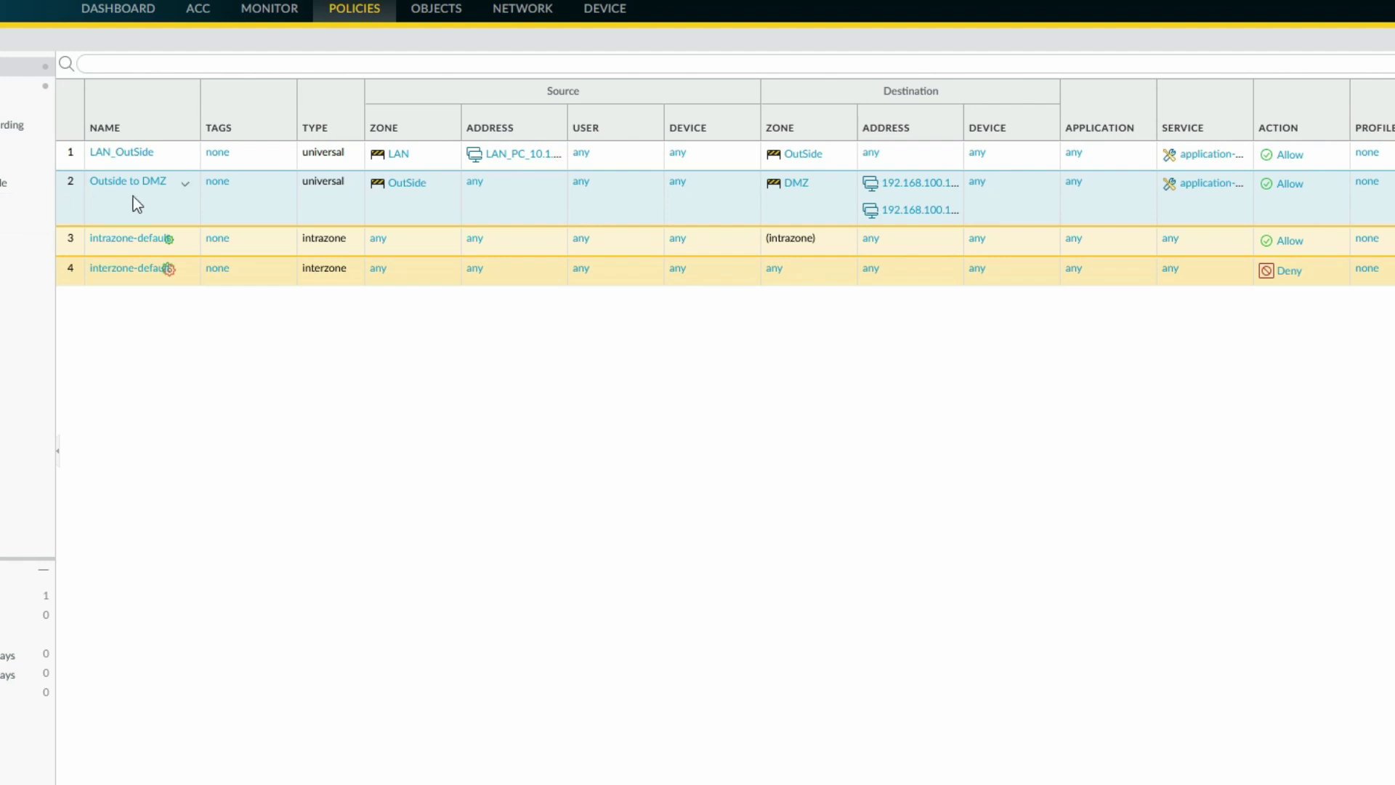
pyautogui.moveTo(137, 199)
pyautogui.mouseDown()
pyautogui.moveTo(136, 156)
pyautogui.moveTo(142, 191)
pyautogui.mouseUp()
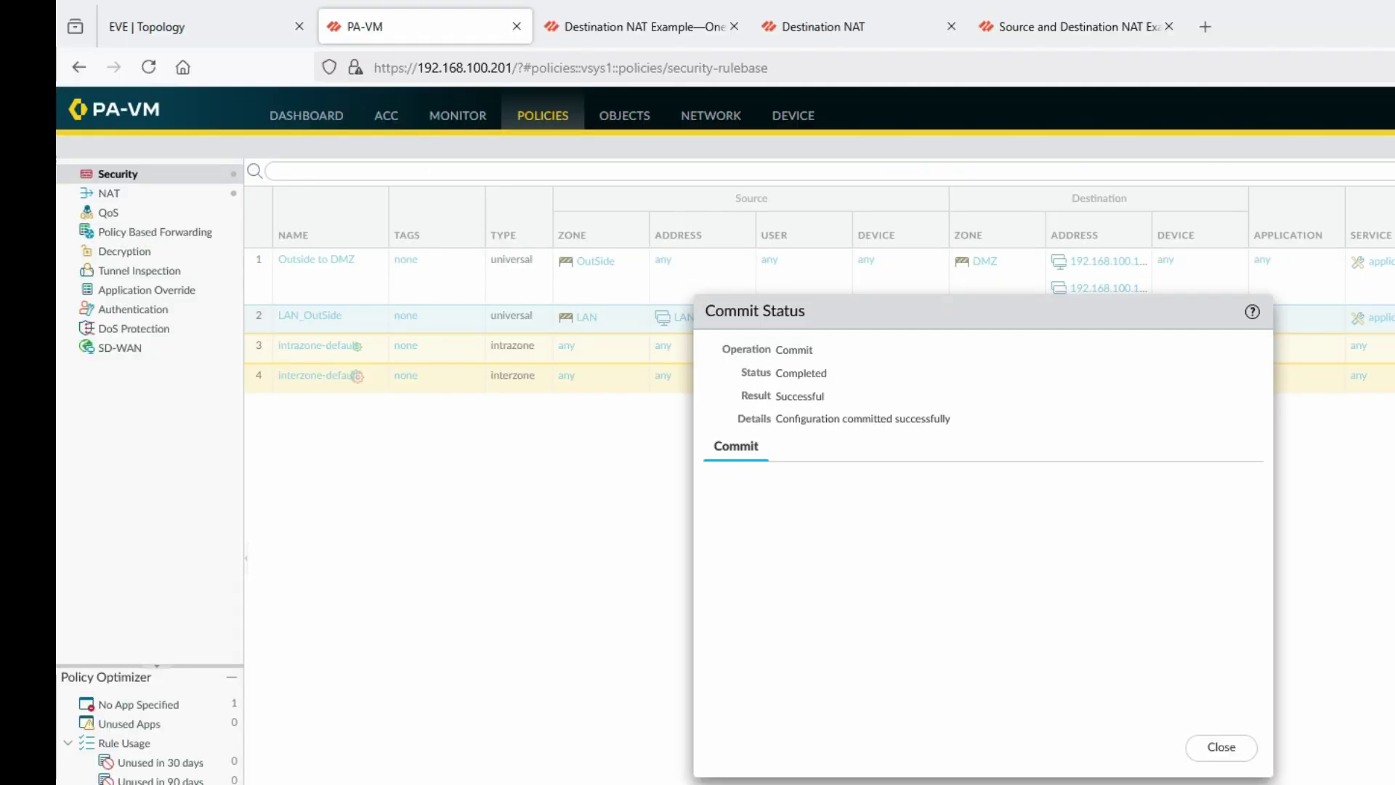
# Step: Dismiss the Commit Status report after the successful commit
pyautogui.click(1231, 746)
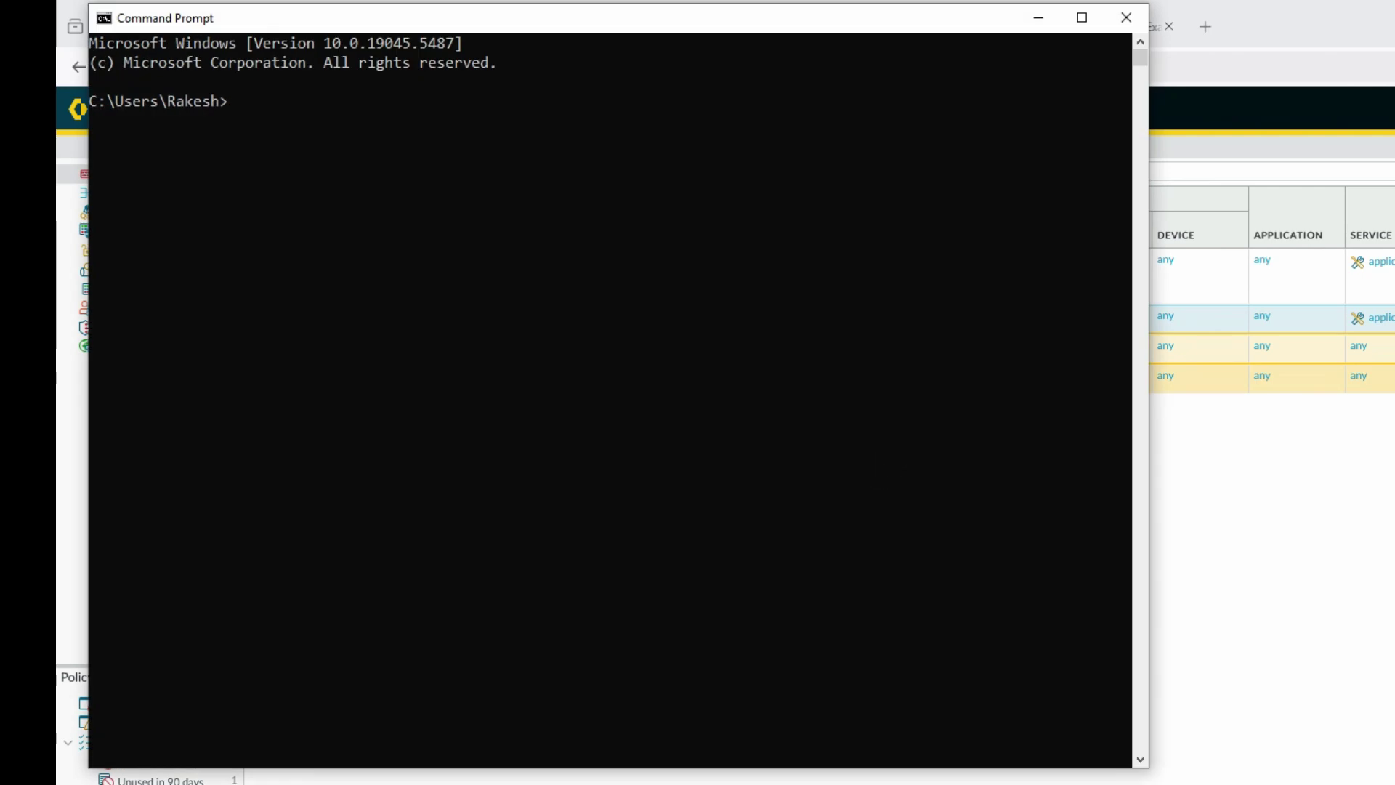
# Step: Run 'telnet 192.168.100.101' in Command Prompt
pyautogui.write('telnet 192.168.')
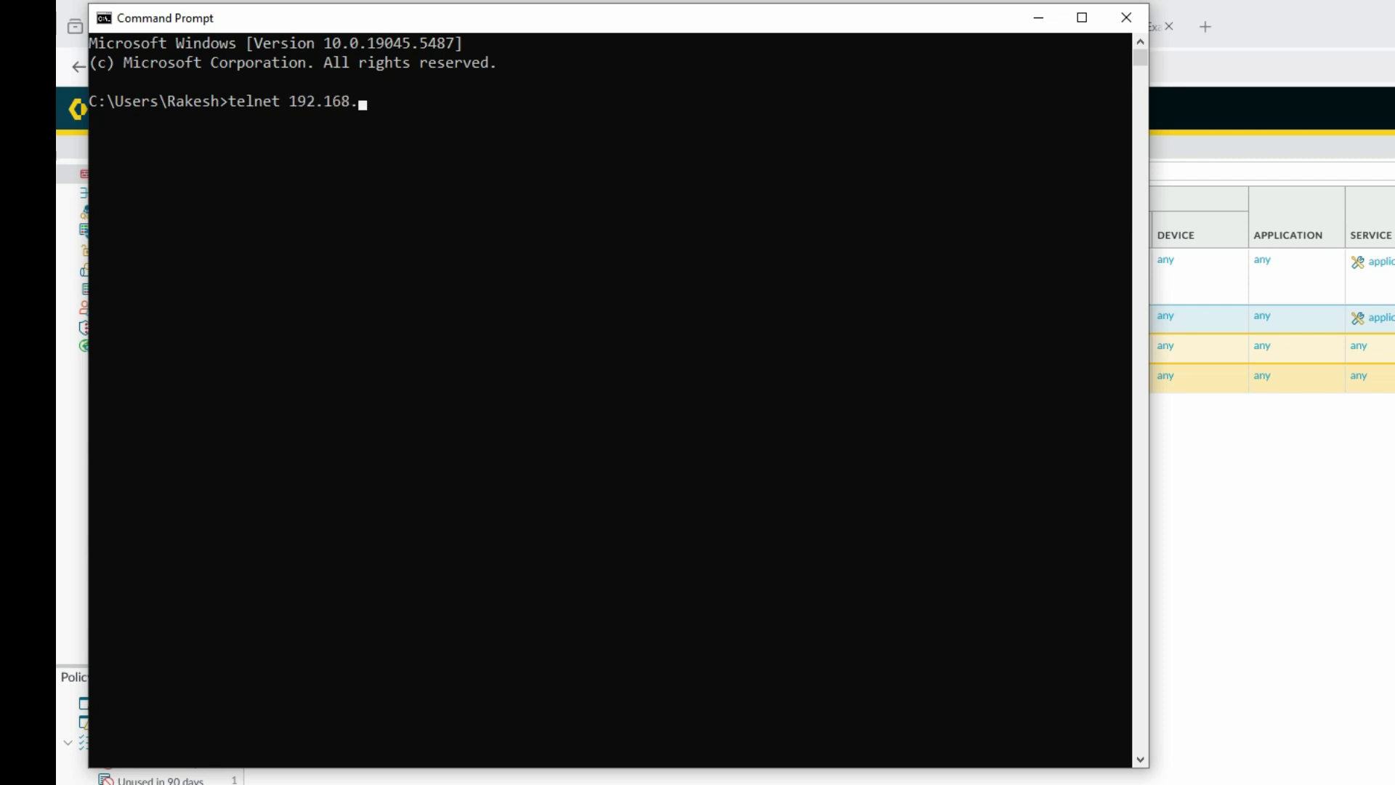
pyautogui.write('100.101')
pyautogui.press('Return')
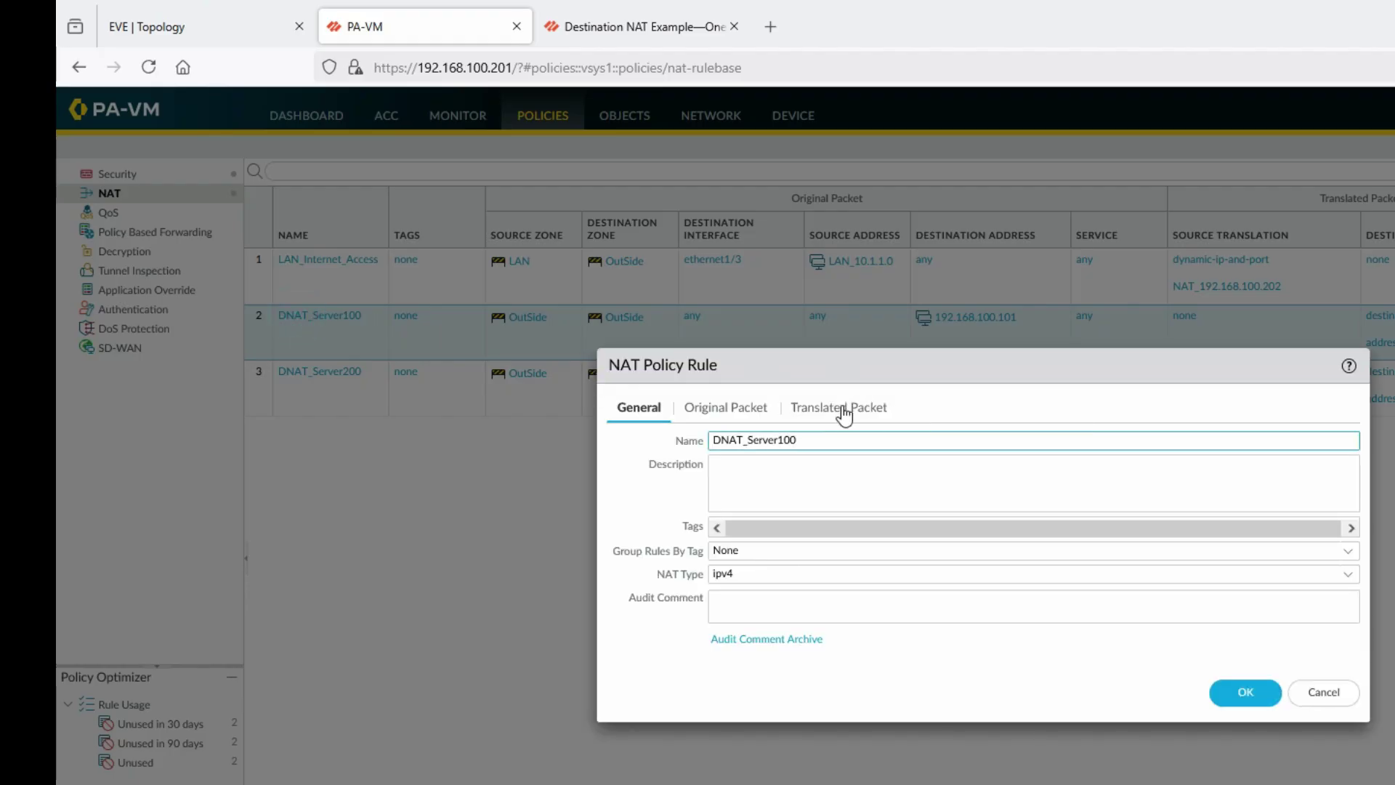
# Step: Change DNAT_Server100's translated address from 192.168.100.100 to 172.16.100.100 and save
pyautogui.click(840, 406)
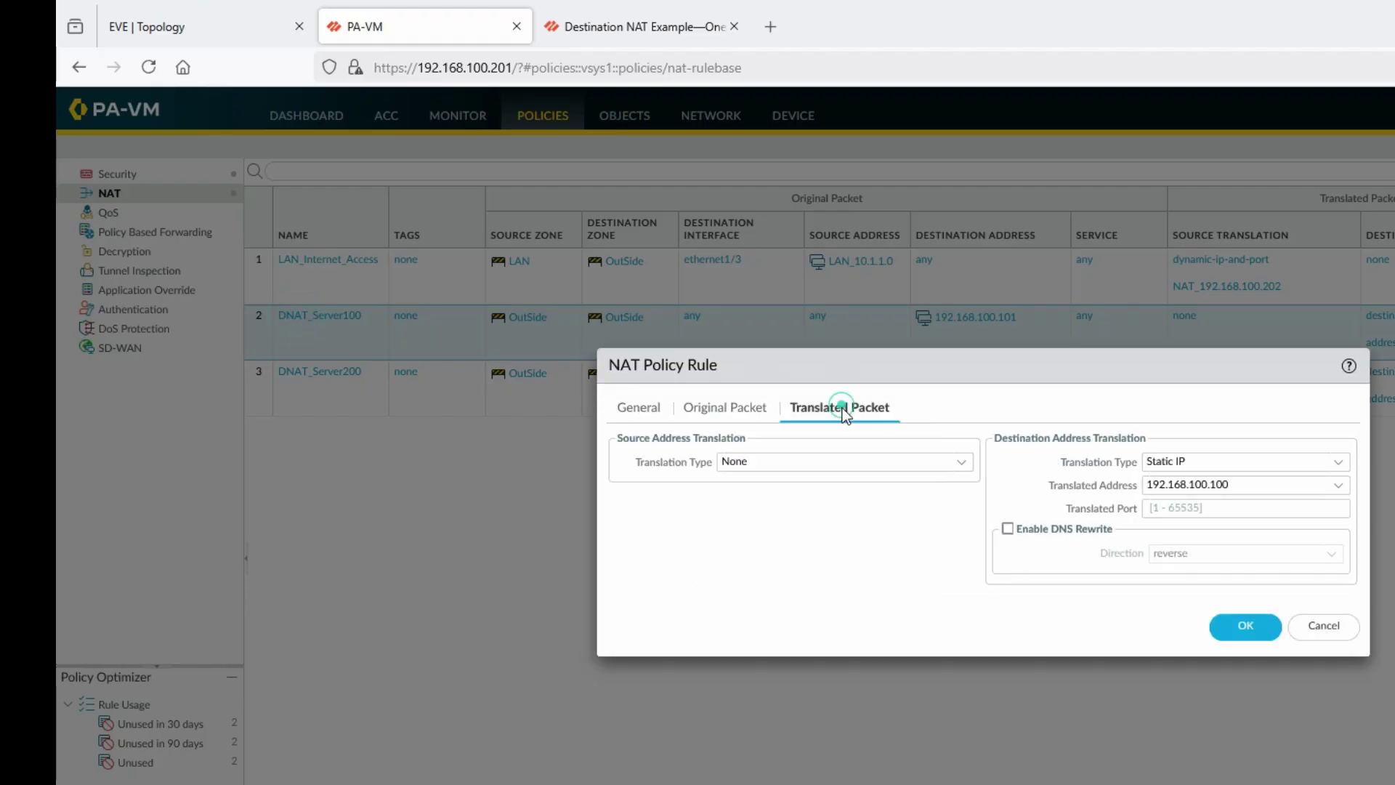
pyautogui.tripleClick(1186, 485)
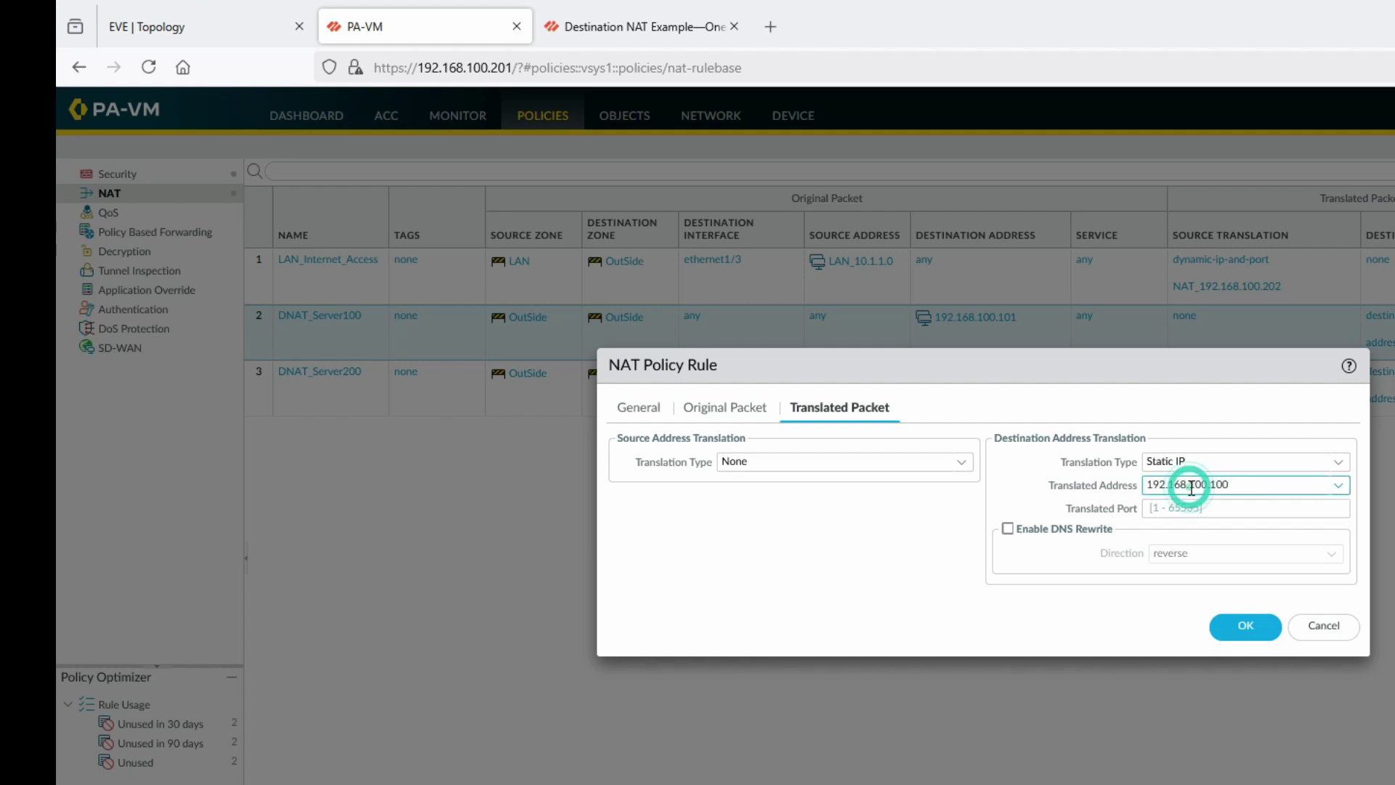
pyautogui.click(1188, 486)
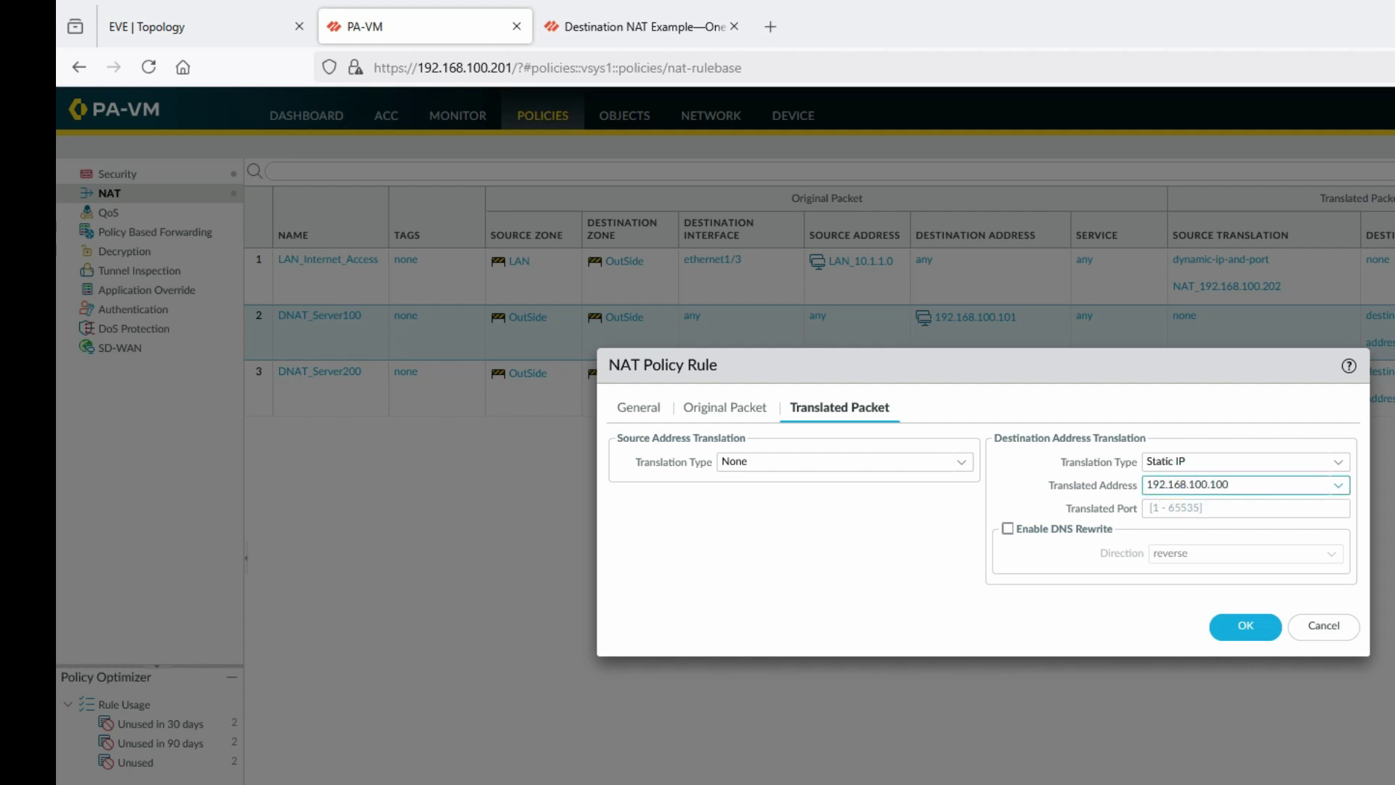
pyautogui.press('BackSpace')
pyautogui.press('BackSpace')
pyautogui.press('BackSpace')
pyautogui.press('BackSpace')
pyautogui.press('BackSpace')
pyautogui.press('BackSpace')
pyautogui.press('BackSpace')
pyautogui.write('172.')
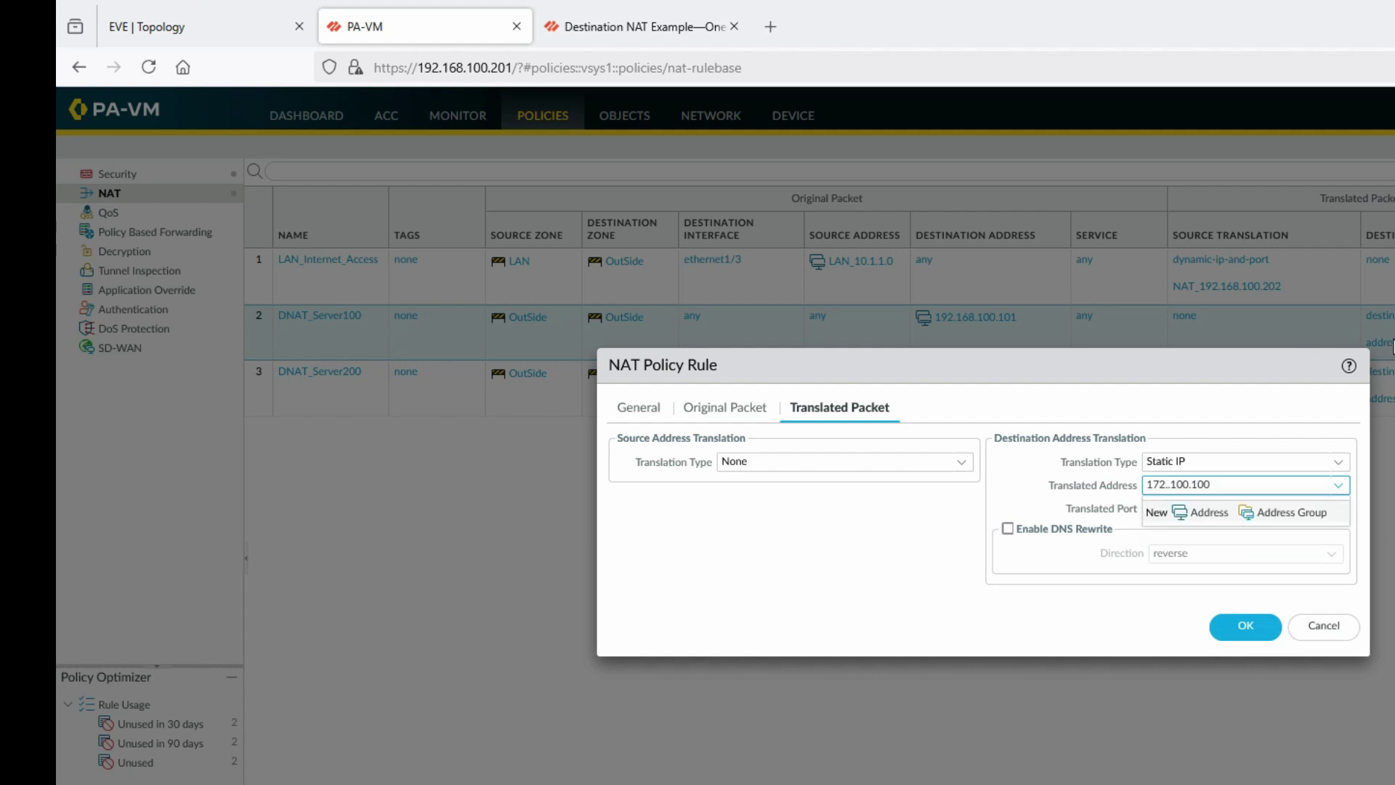
pyautogui.write('16')
pyautogui.click(1026, 499)
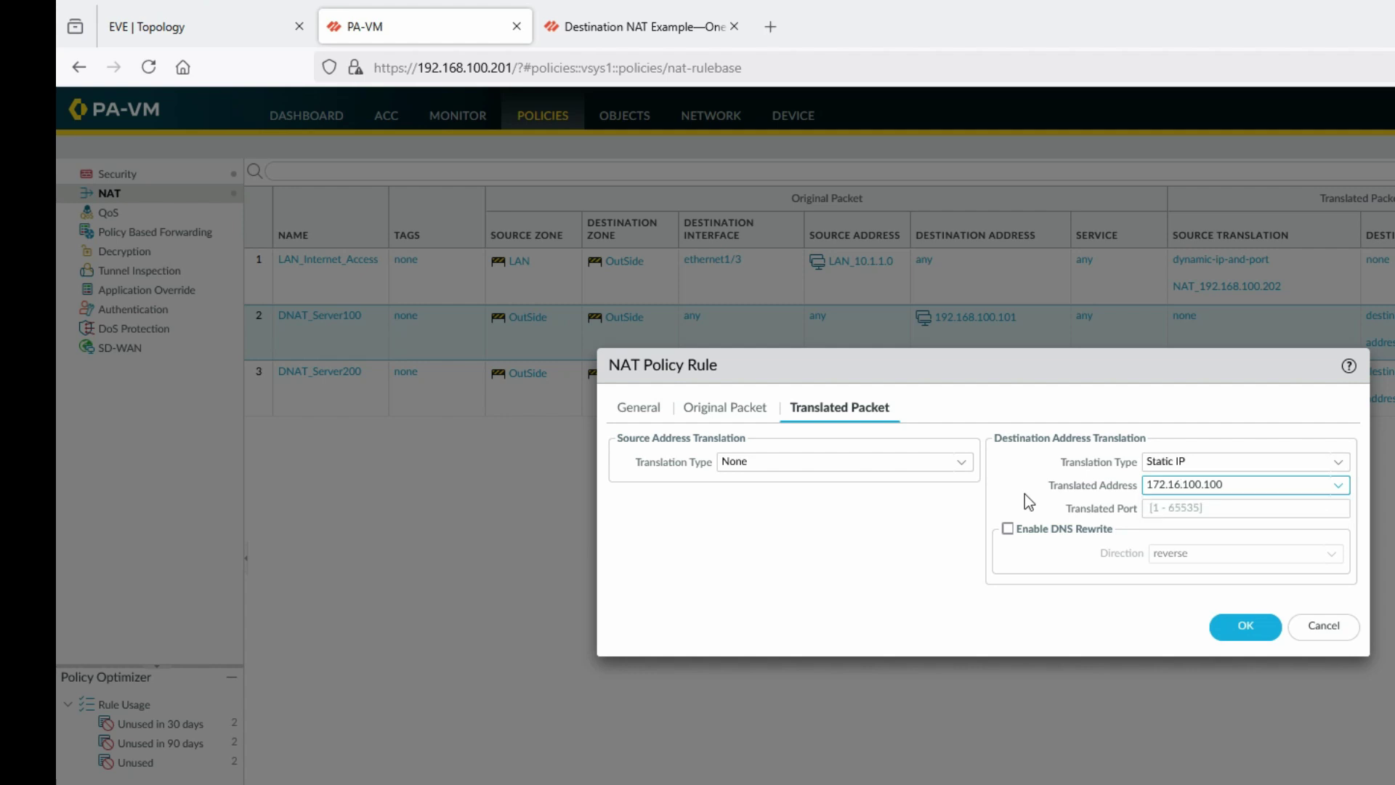
pyautogui.click(1257, 638)
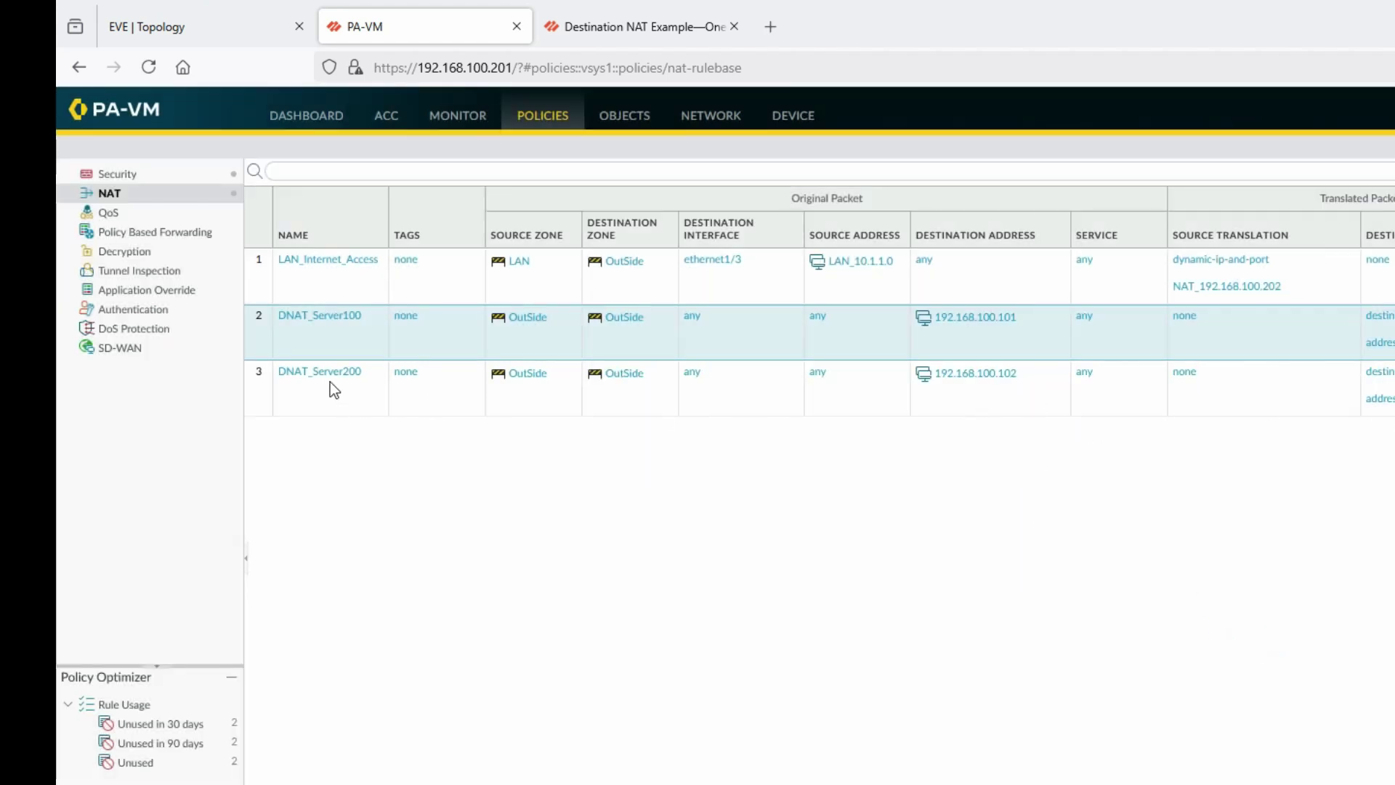
# Step: Set DNAT_Server200's translated address to 172.16.200.200, save it, and commit the NAT changes
pyautogui.click(327, 378)
pyautogui.click(325, 372)
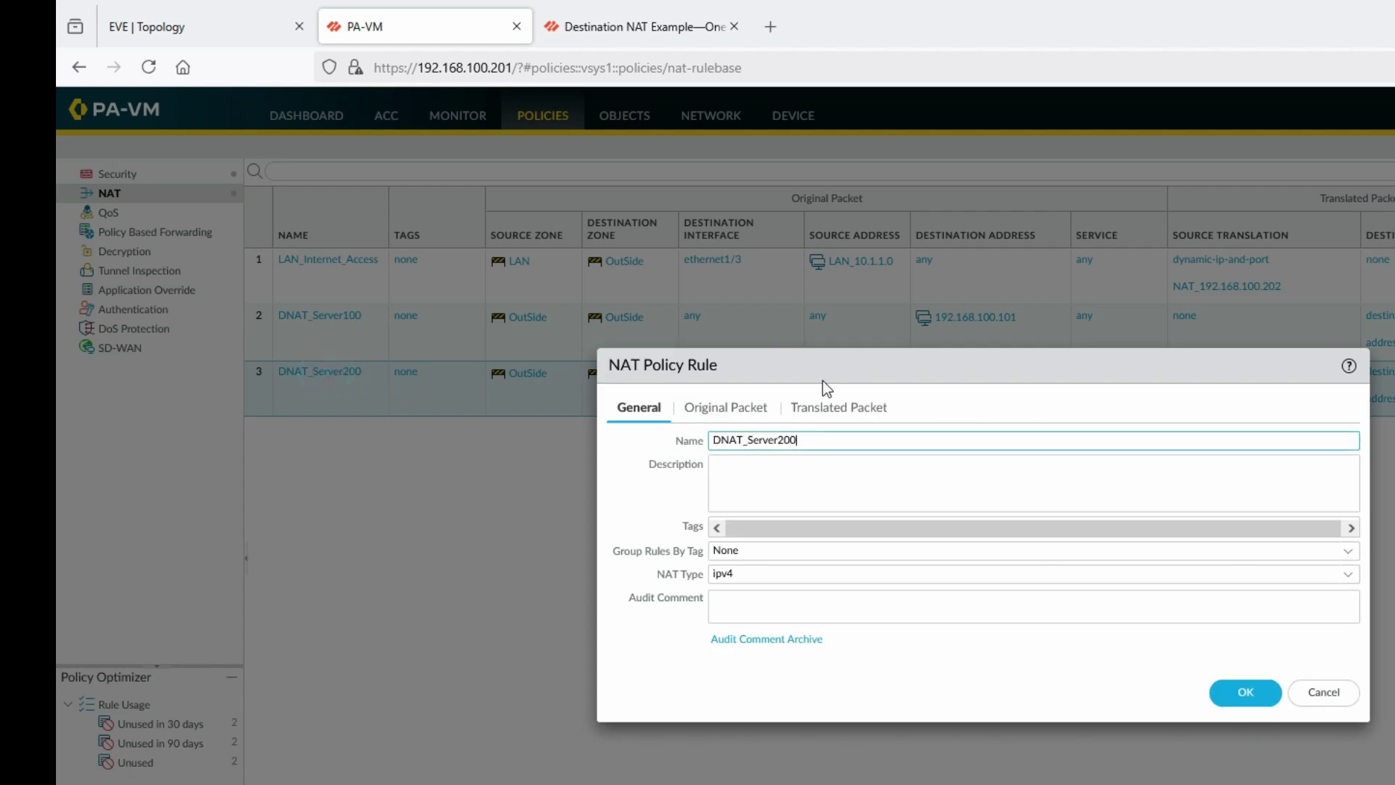
pyautogui.click(834, 407)
pyautogui.click(1191, 485)
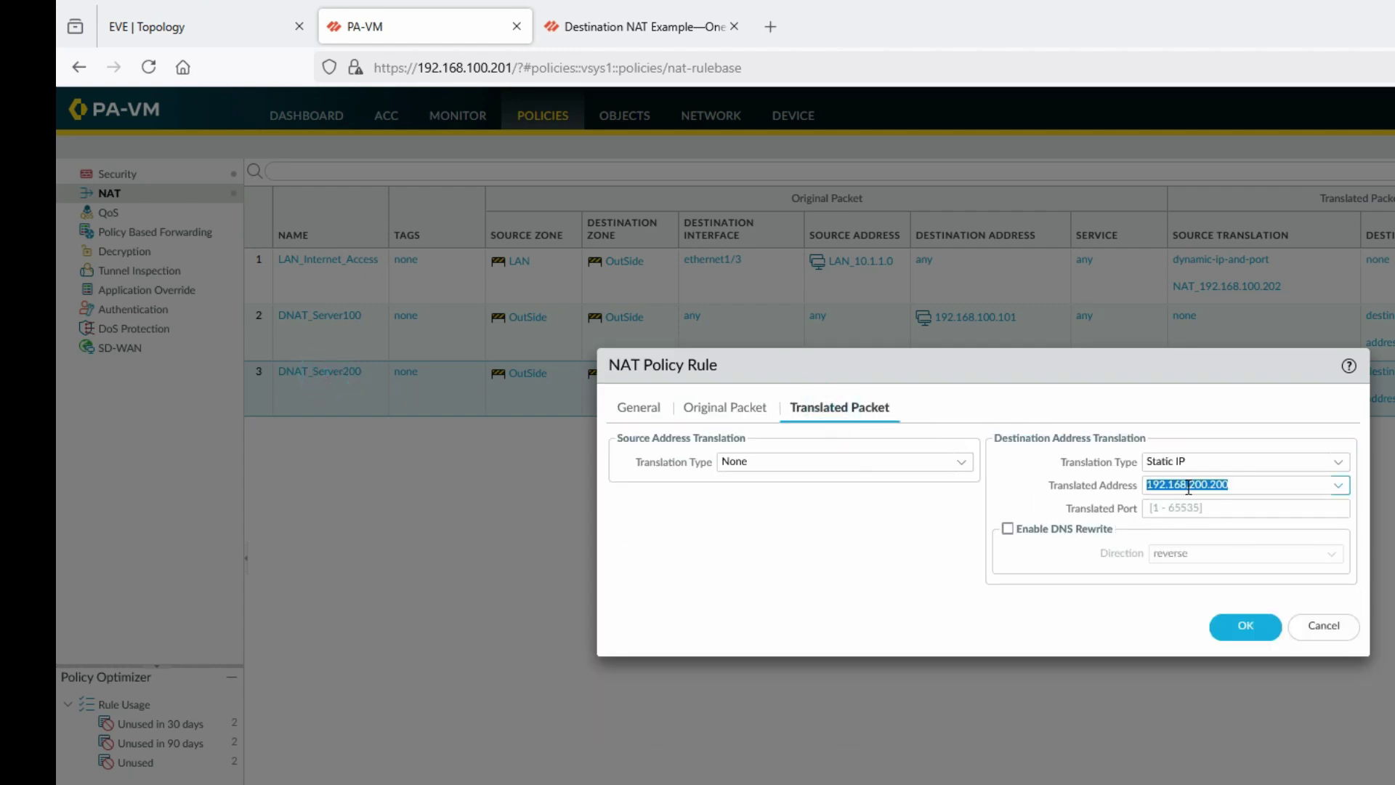
pyautogui.click(1188, 487)
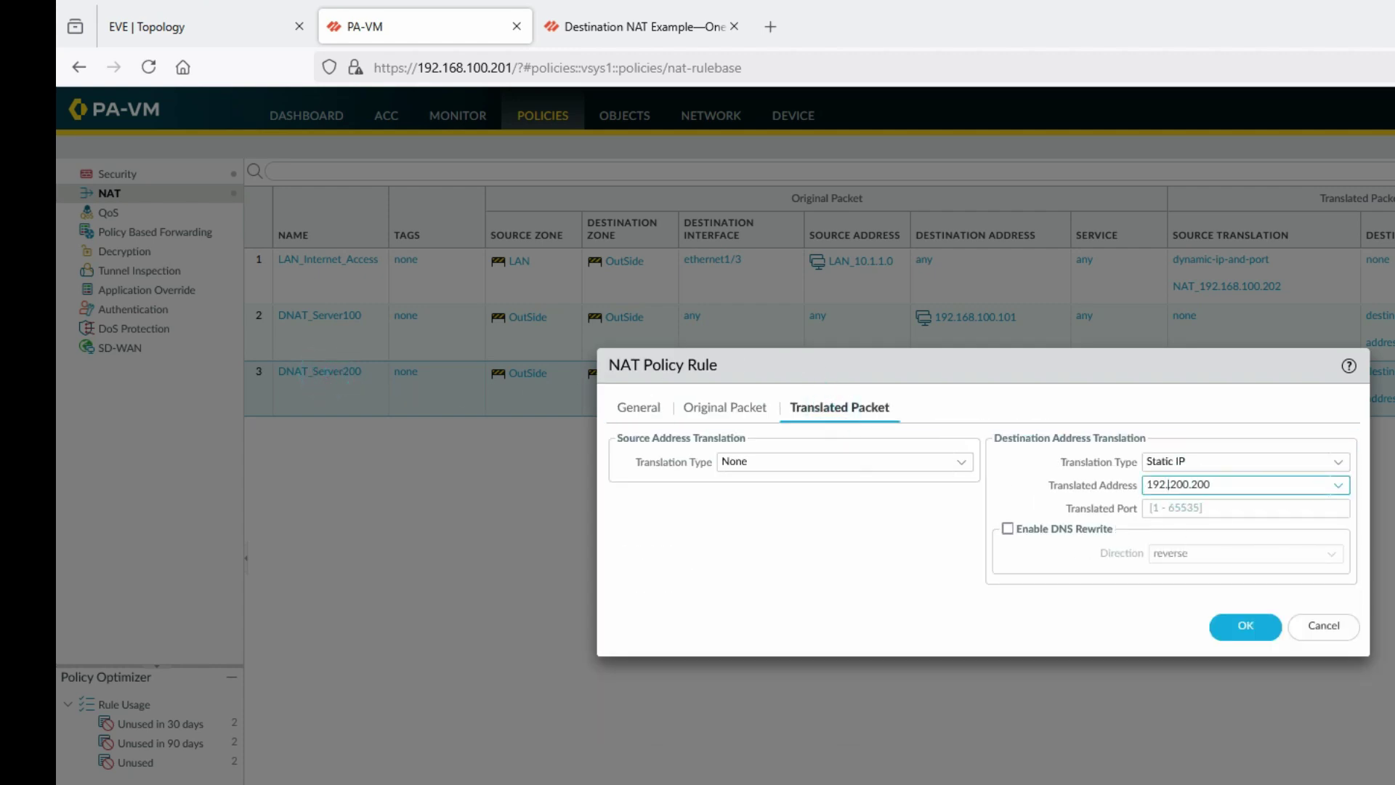
pyautogui.press('BackSpace')
pyautogui.press('BackSpace')
pyautogui.press('BackSpace')
pyautogui.press('BackSpace')
pyautogui.press('BackSpace')
pyautogui.press('BackSpace')
pyautogui.press('BackSpace')
pyautogui.write('72.16')
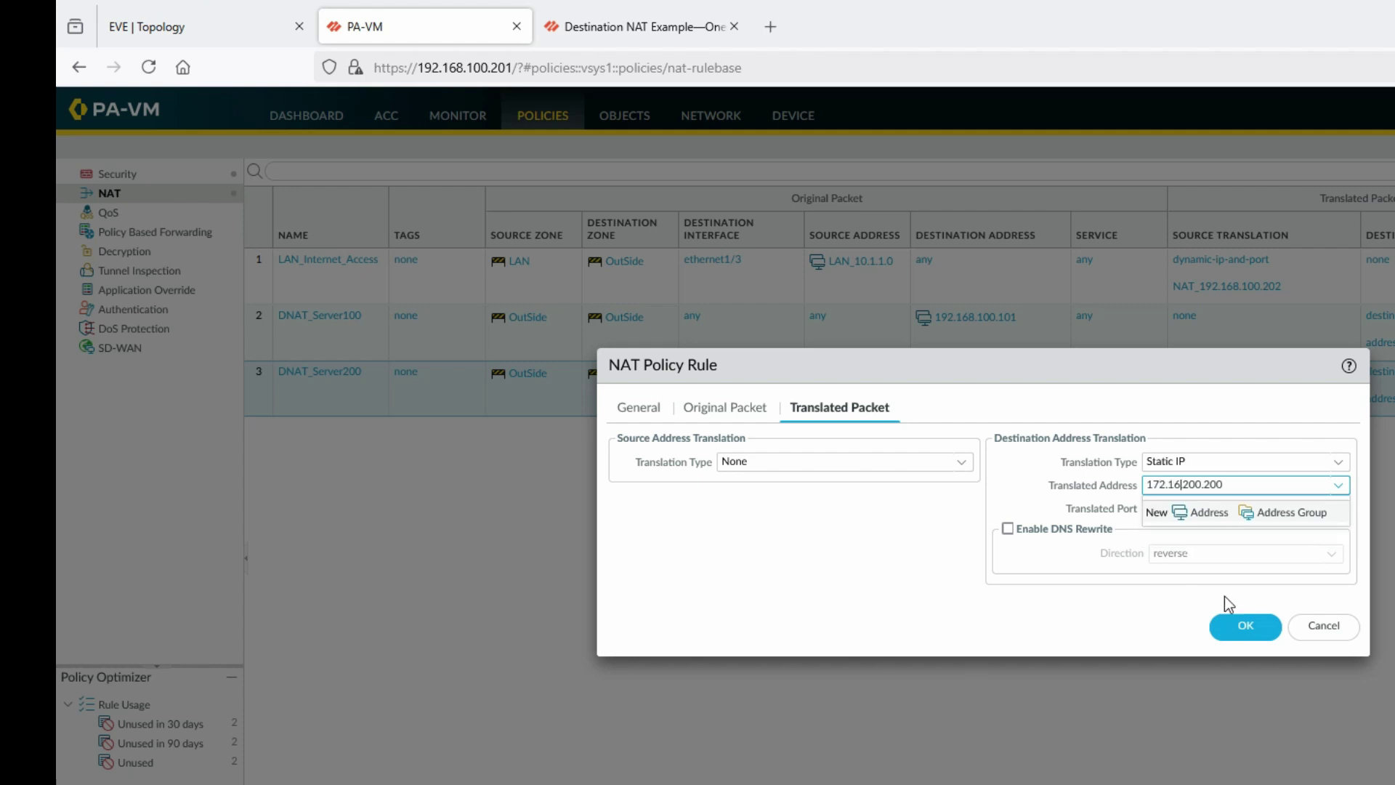
pyautogui.click(1244, 626)
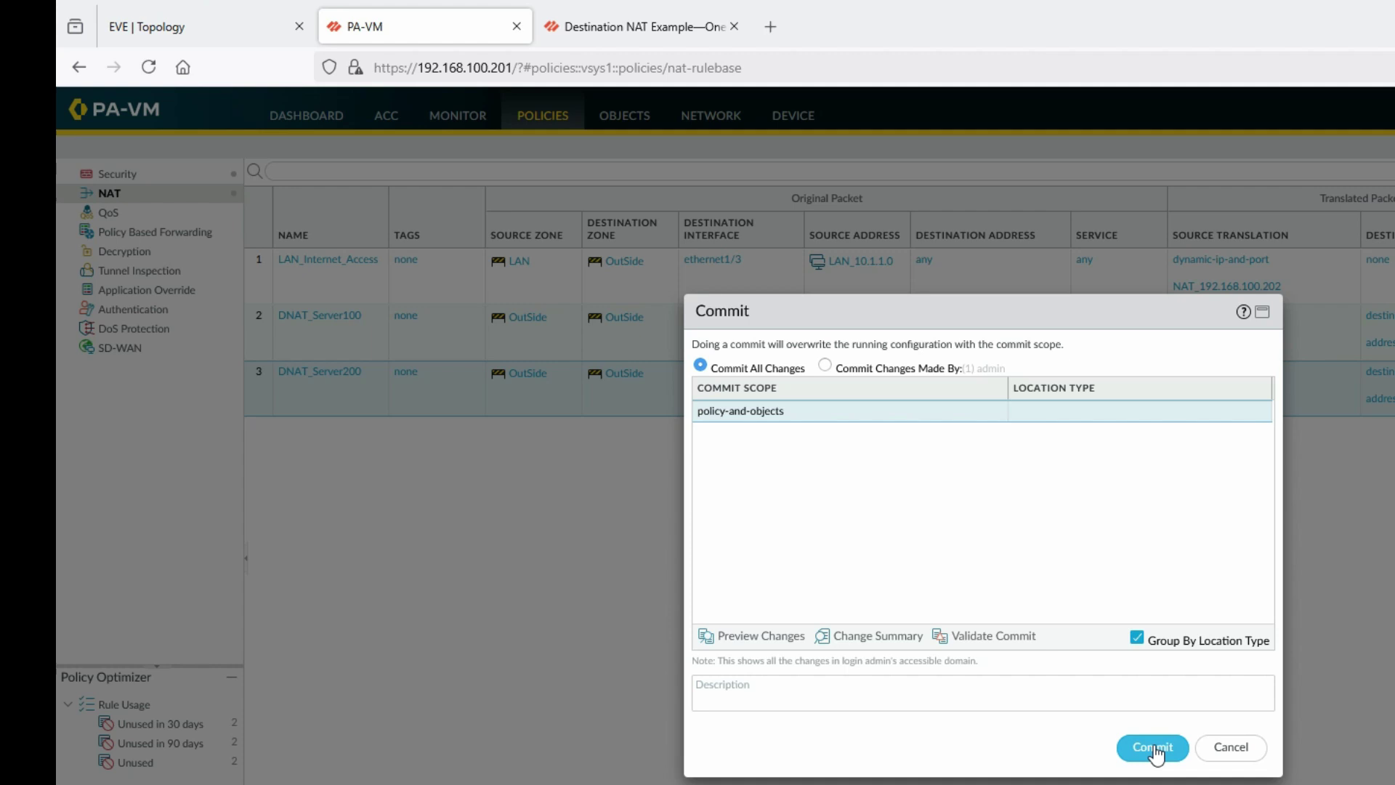
pyautogui.click(1149, 748)
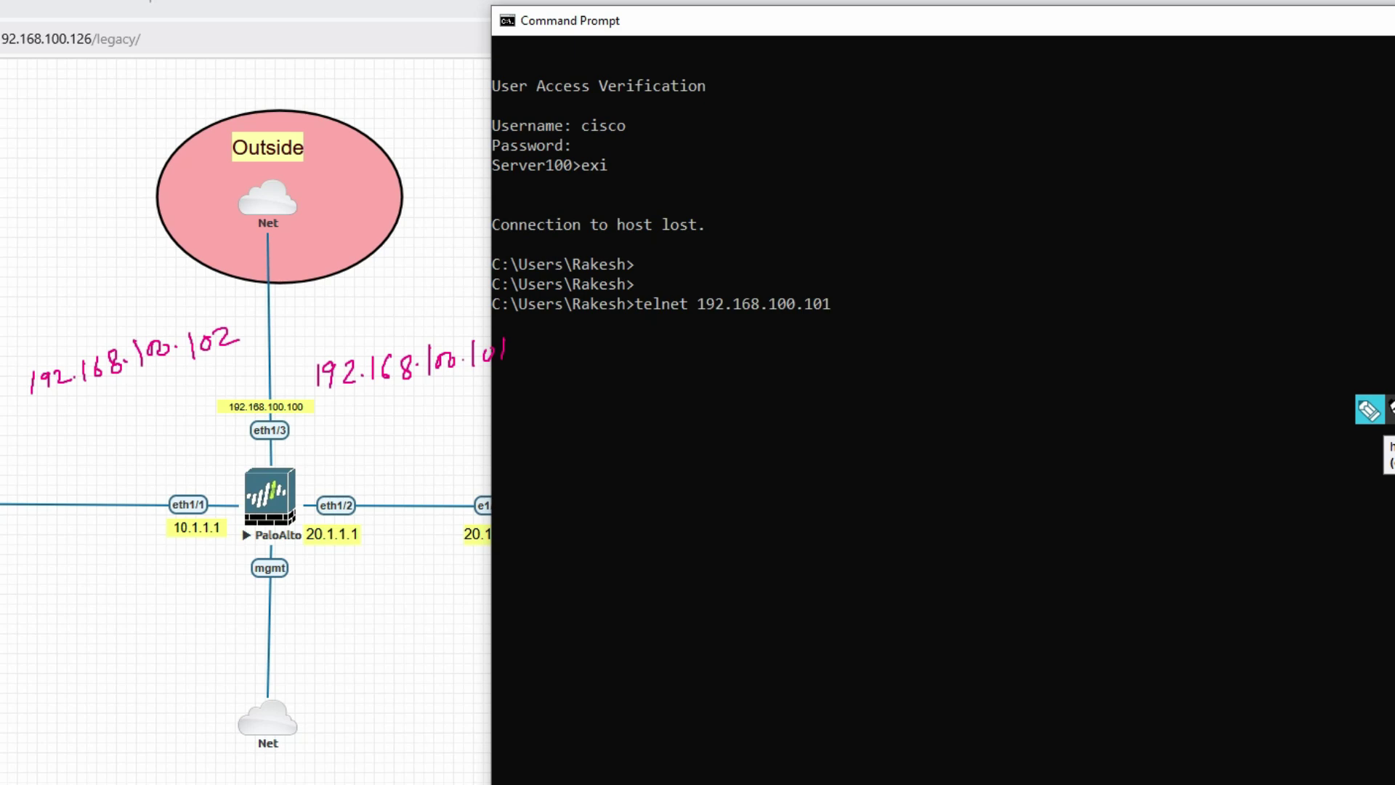
# Step: Log in to Server100 over telnet with the username, then exit the session
pyautogui.press('Return')
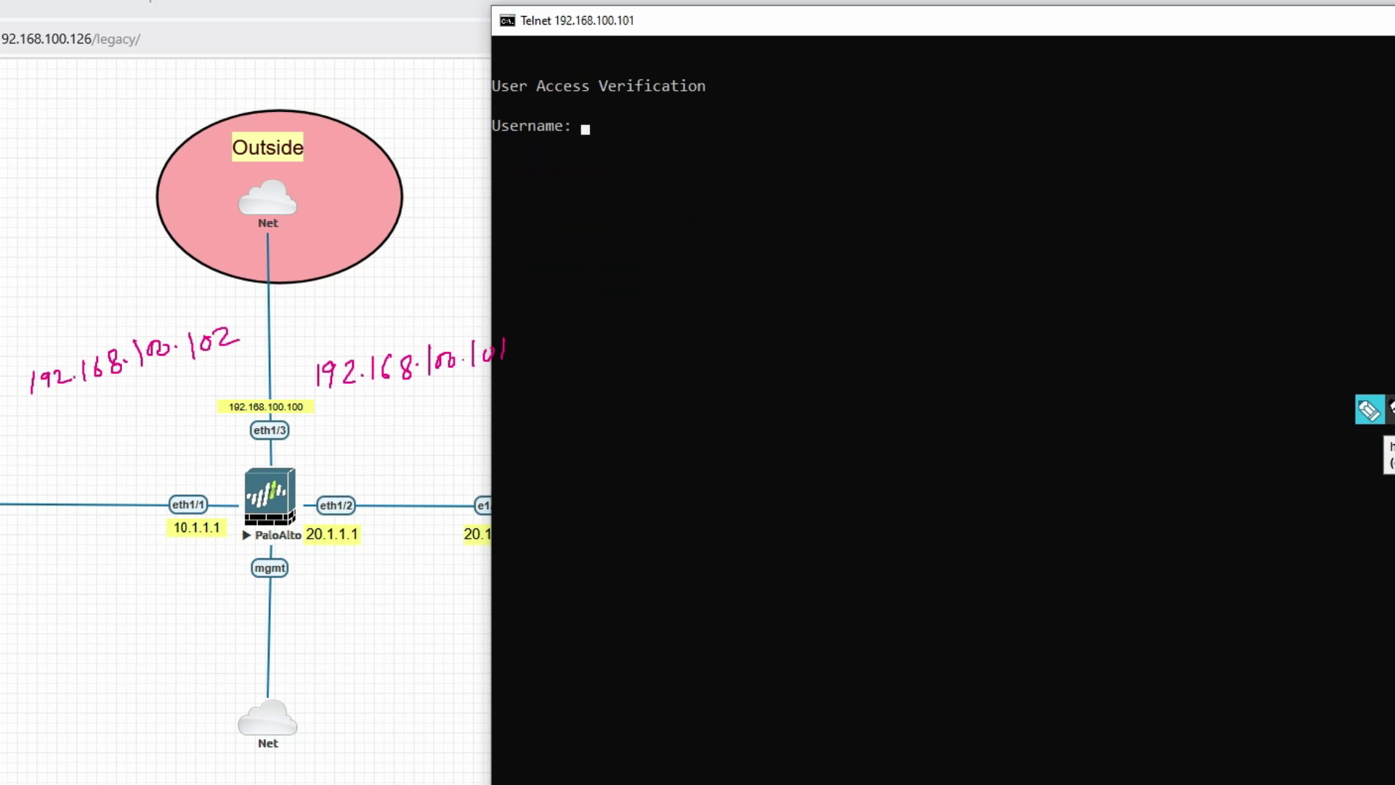
pyautogui.write('cisco')
pyautogui.press('Return')
pyautogui.press('Return')
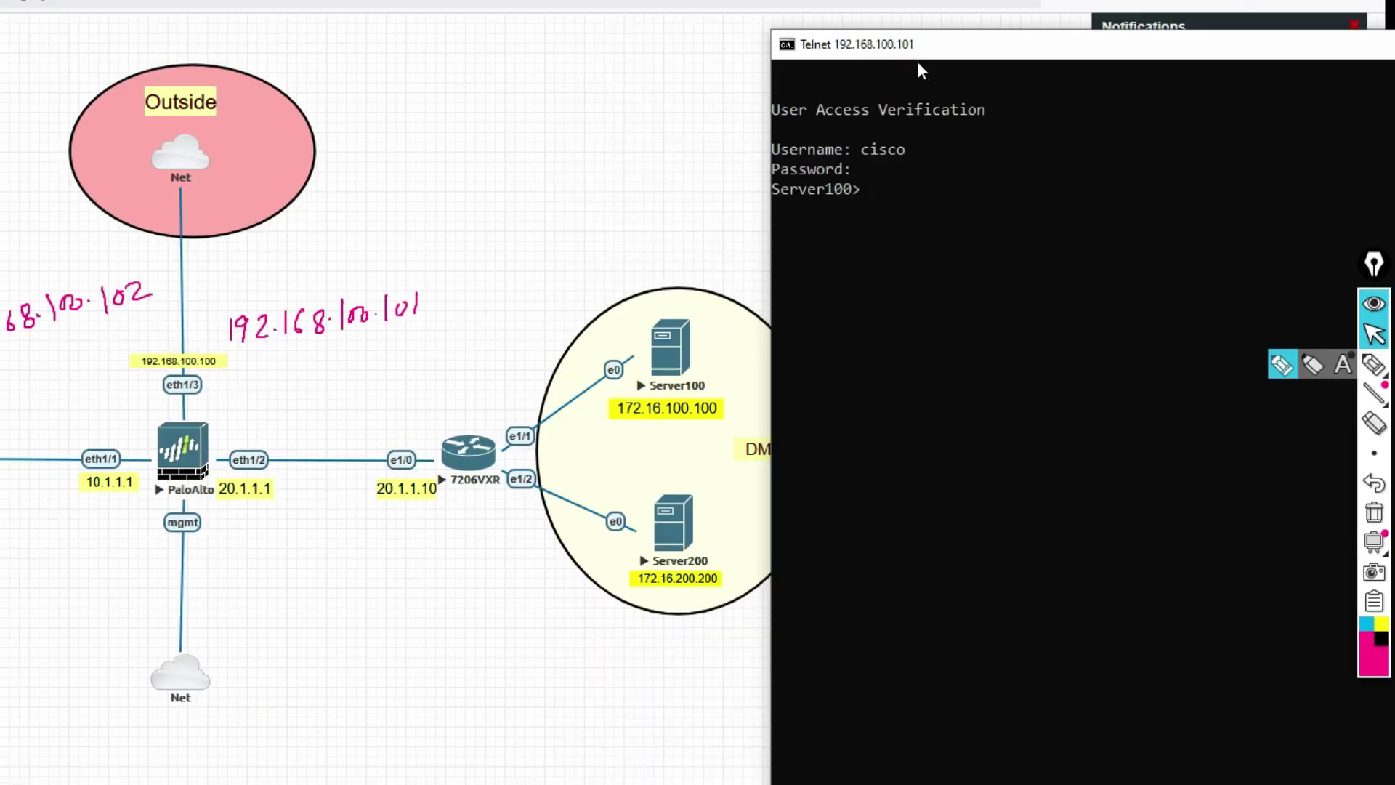
pyautogui.moveTo(1011, 45); pyautogui.dragTo(607, 0)
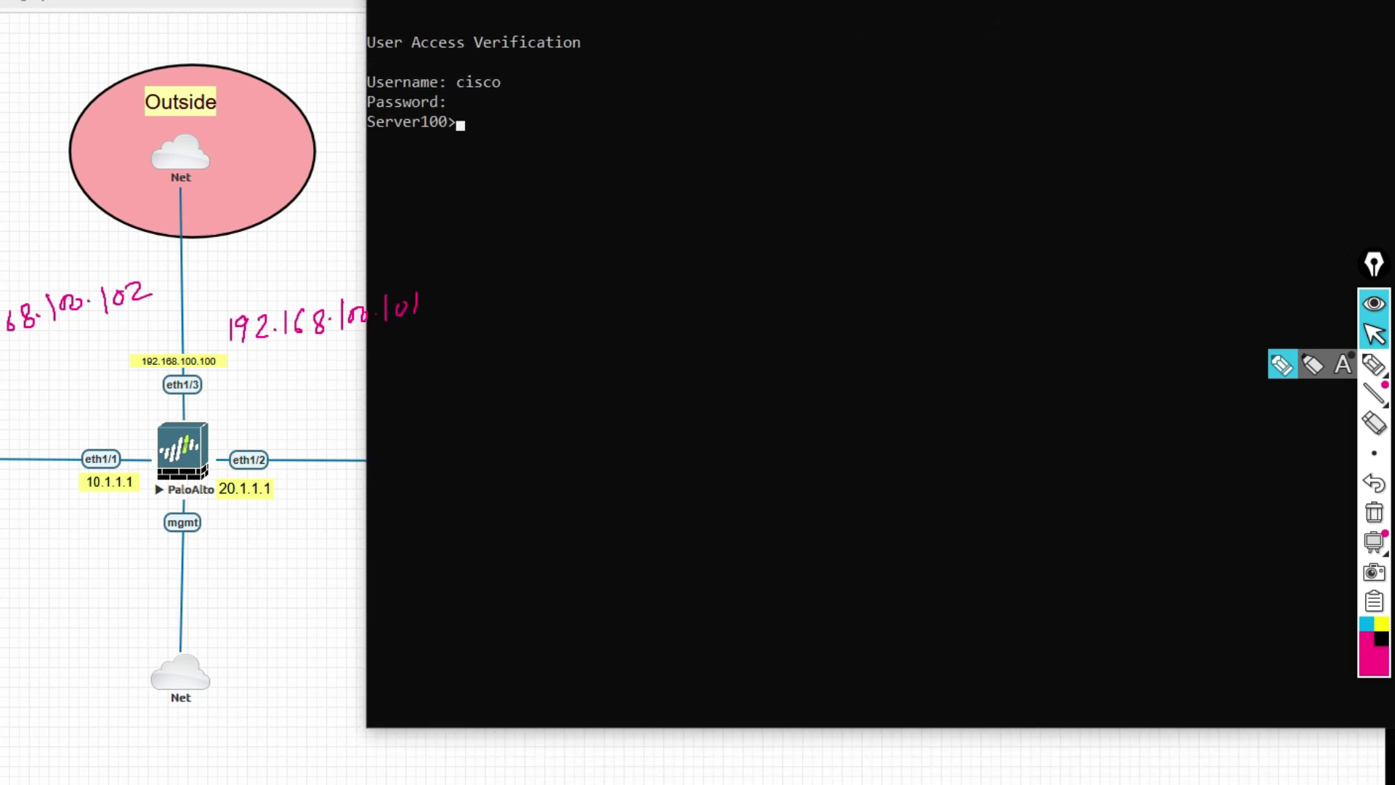
pyautogui.click(616, 126)
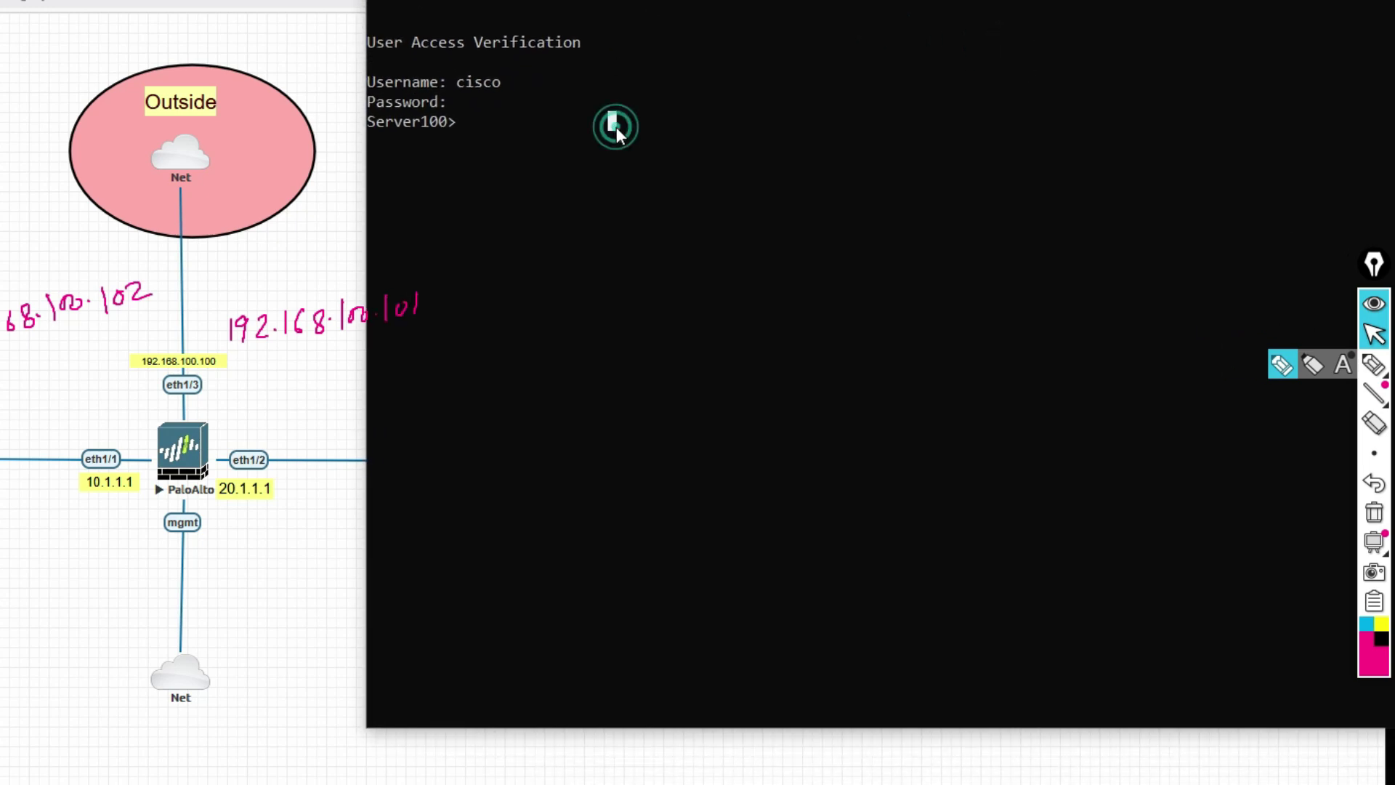
pyautogui.write('exi')
pyautogui.press('Return')
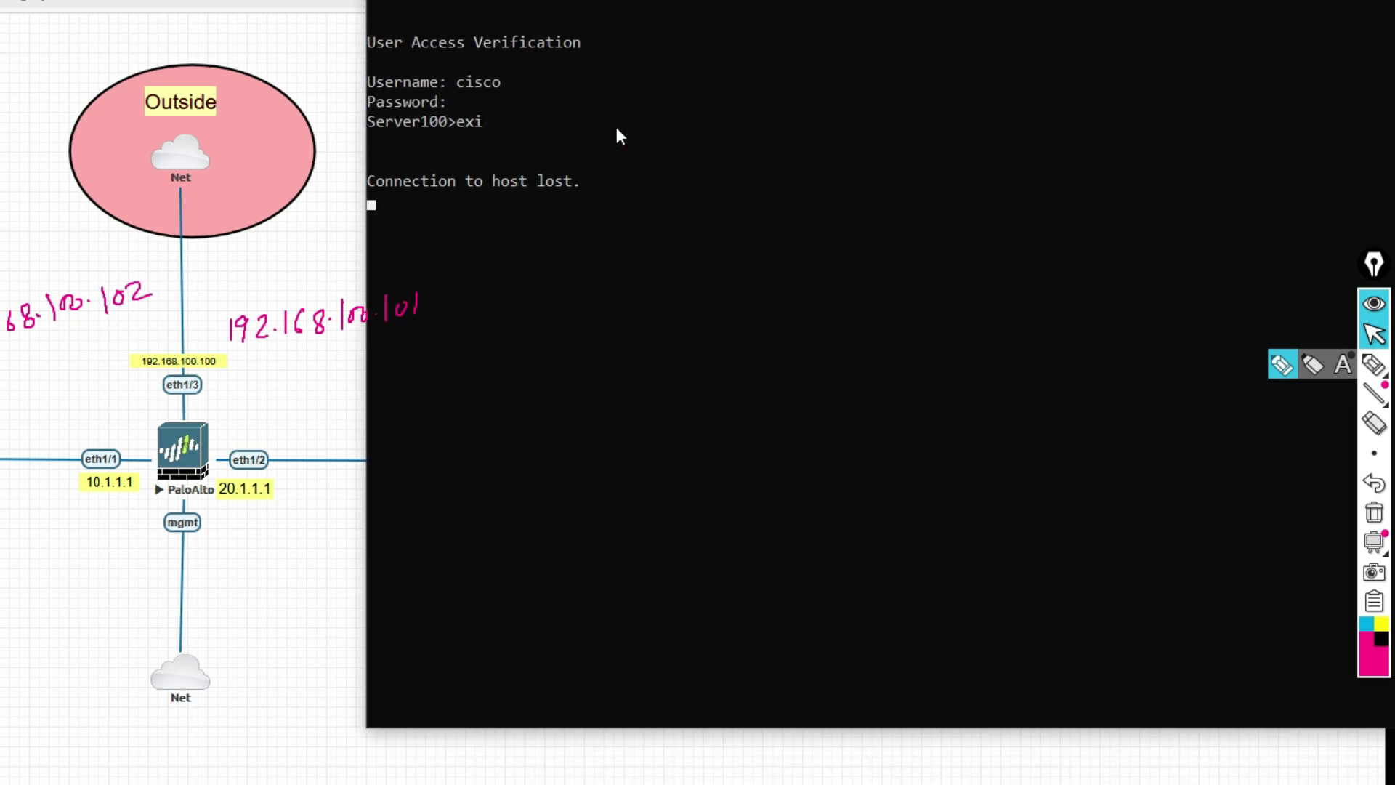
pyautogui.press('Return')
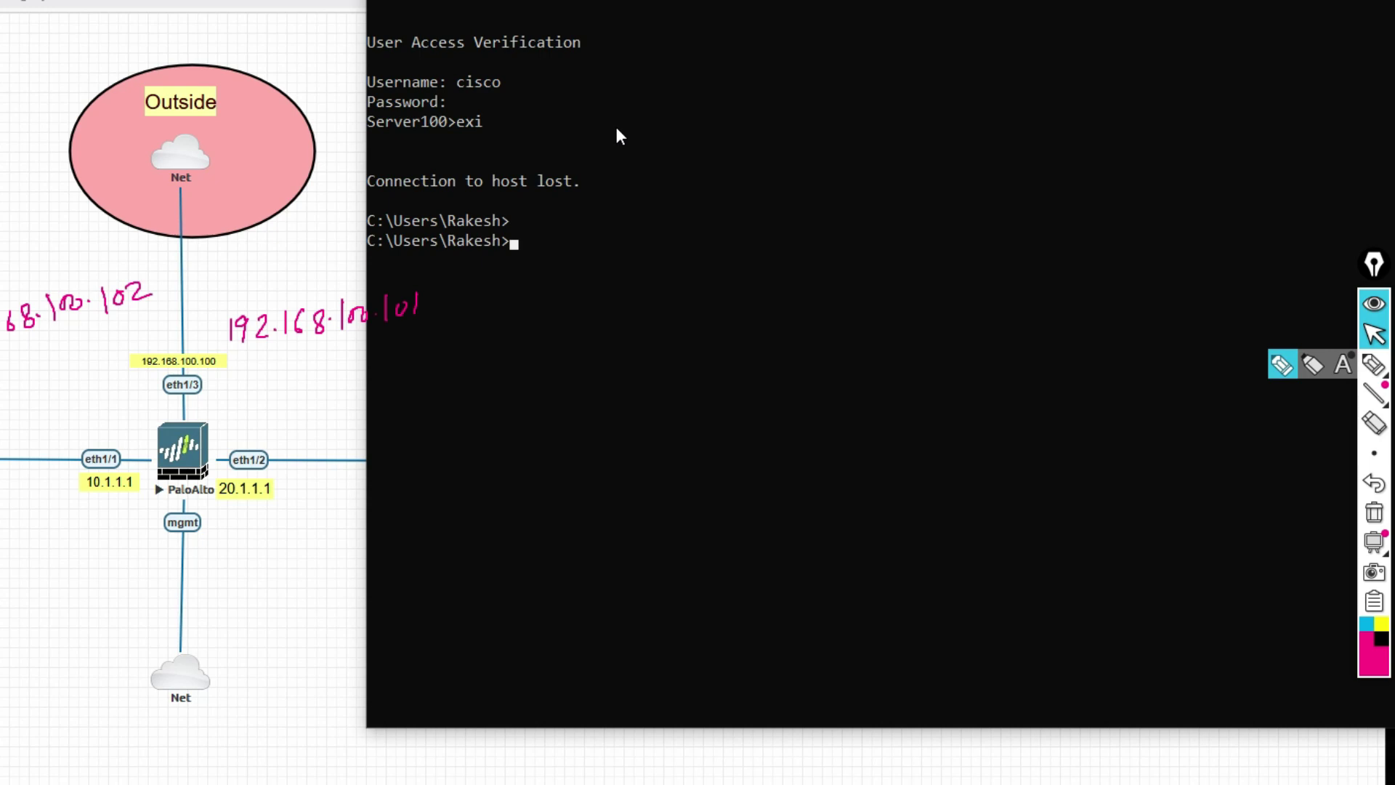
# Step: Telnet to 192.168.100.102 and log in to server200 with the username and password
pyautogui.press('Up')
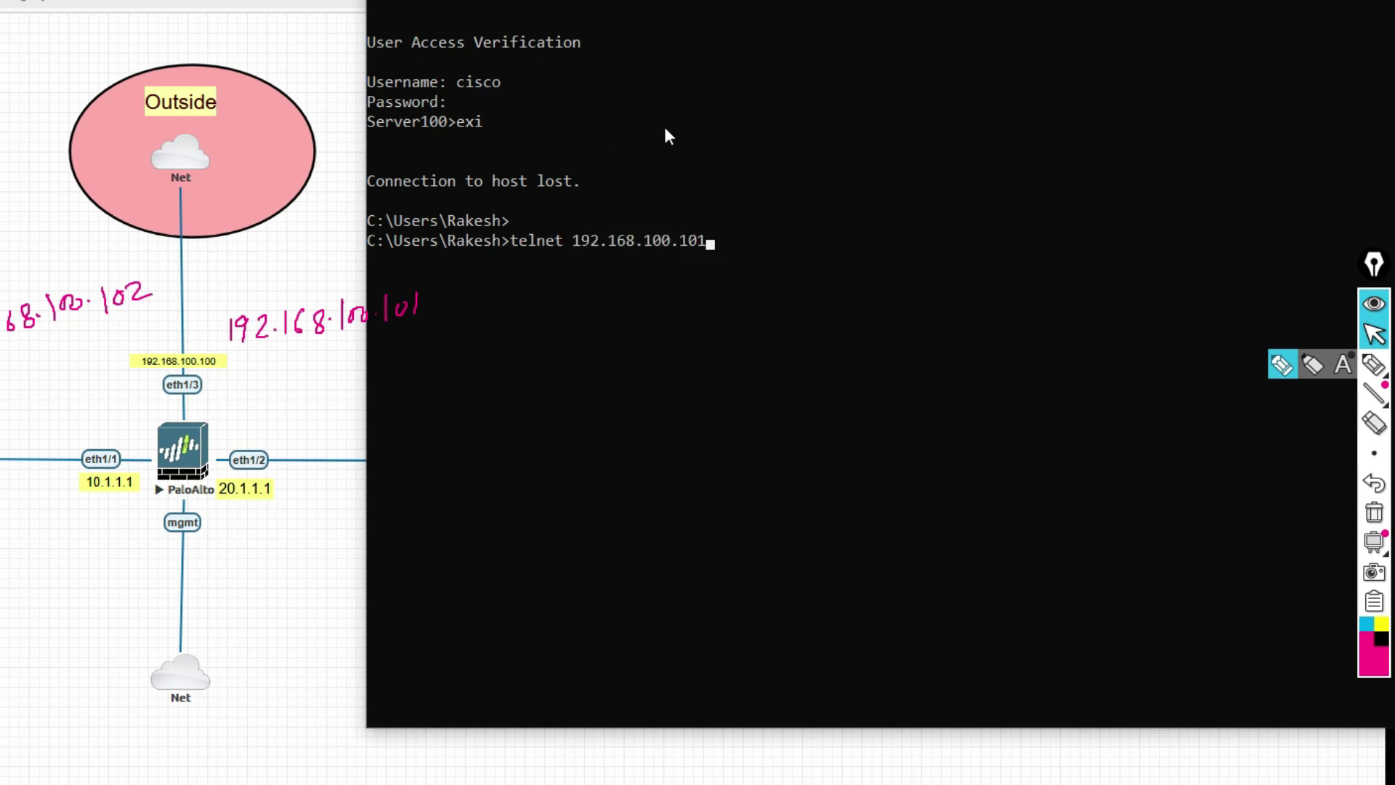
pyautogui.press('BackSpace')
pyautogui.write('2')
pyautogui.press('Return')
pyautogui.write('c')
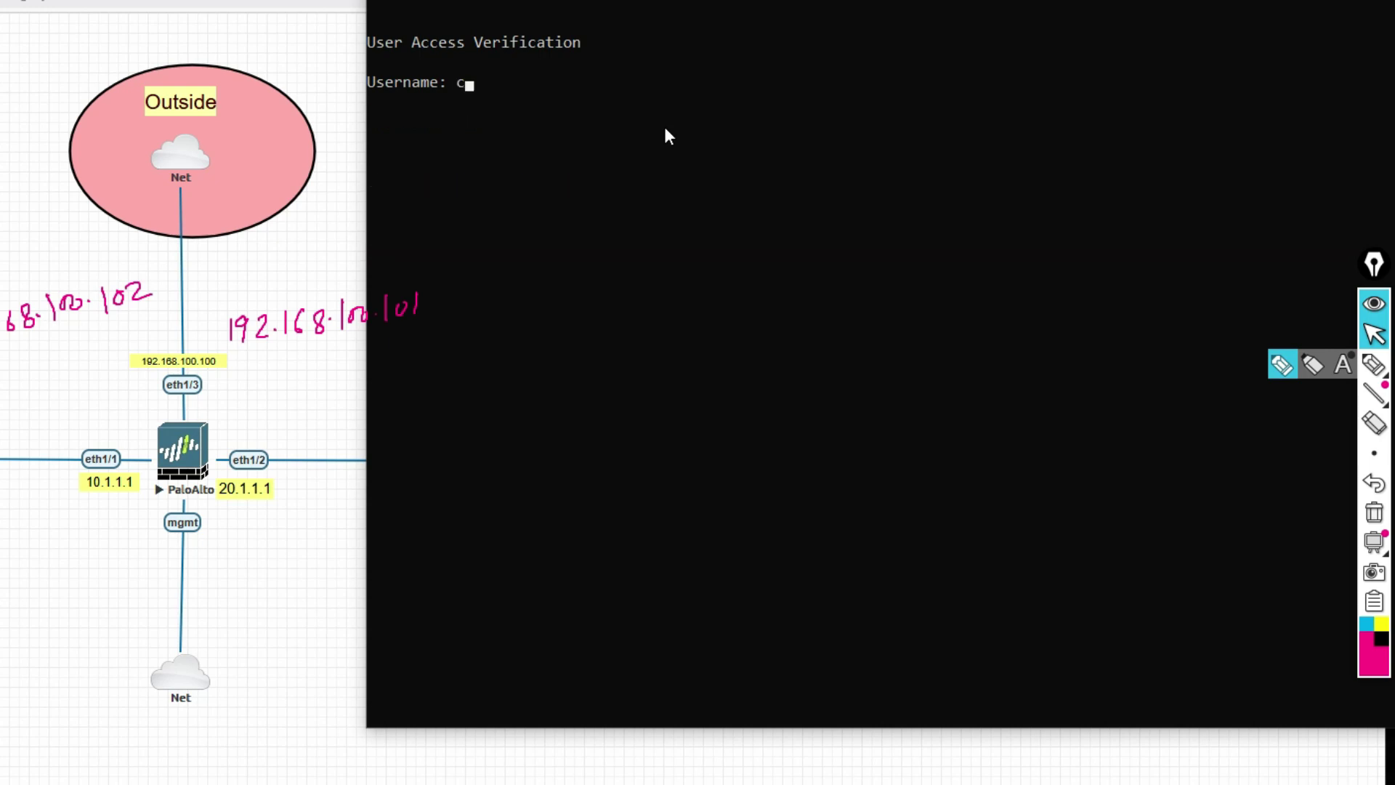
pyautogui.write('isco')
pyautogui.press('Return')
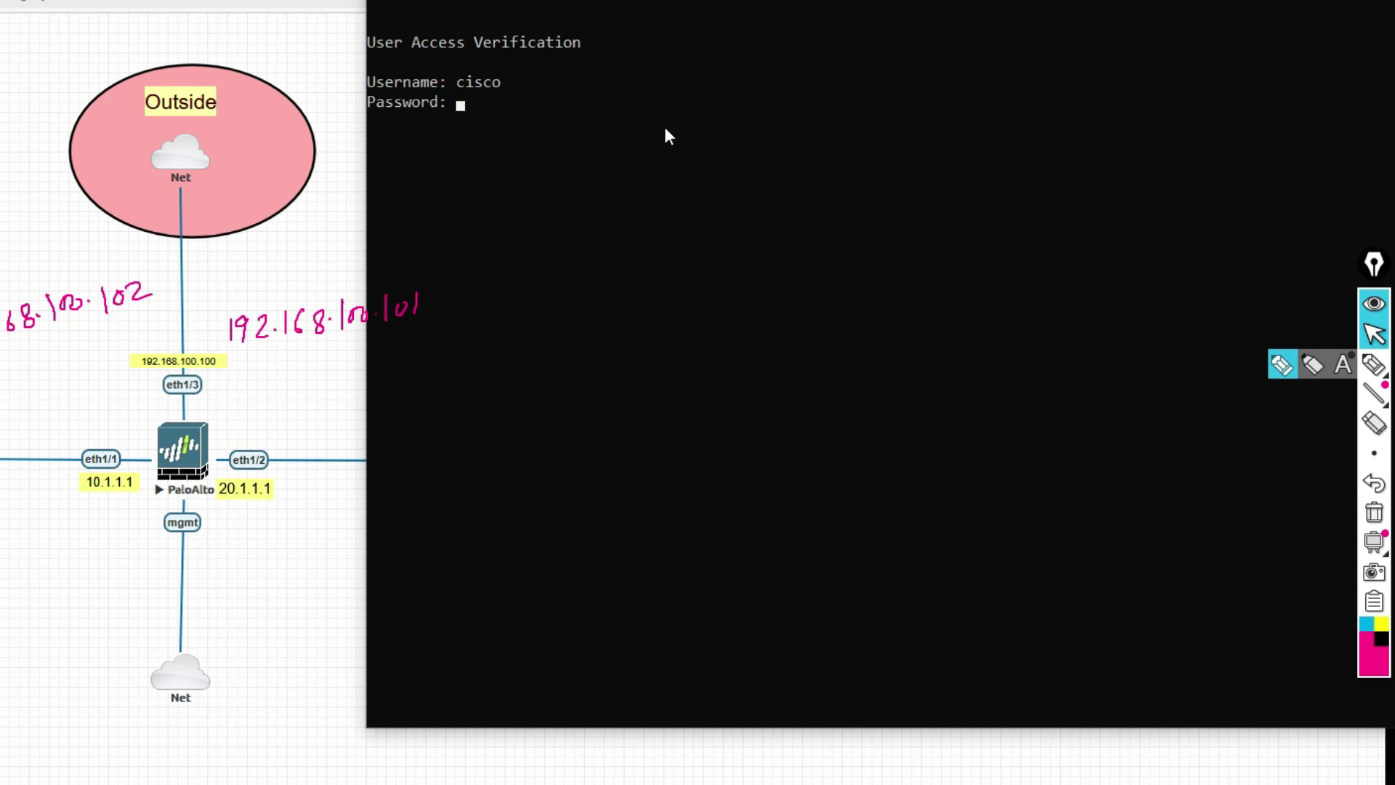
pyautogui.press('Return')
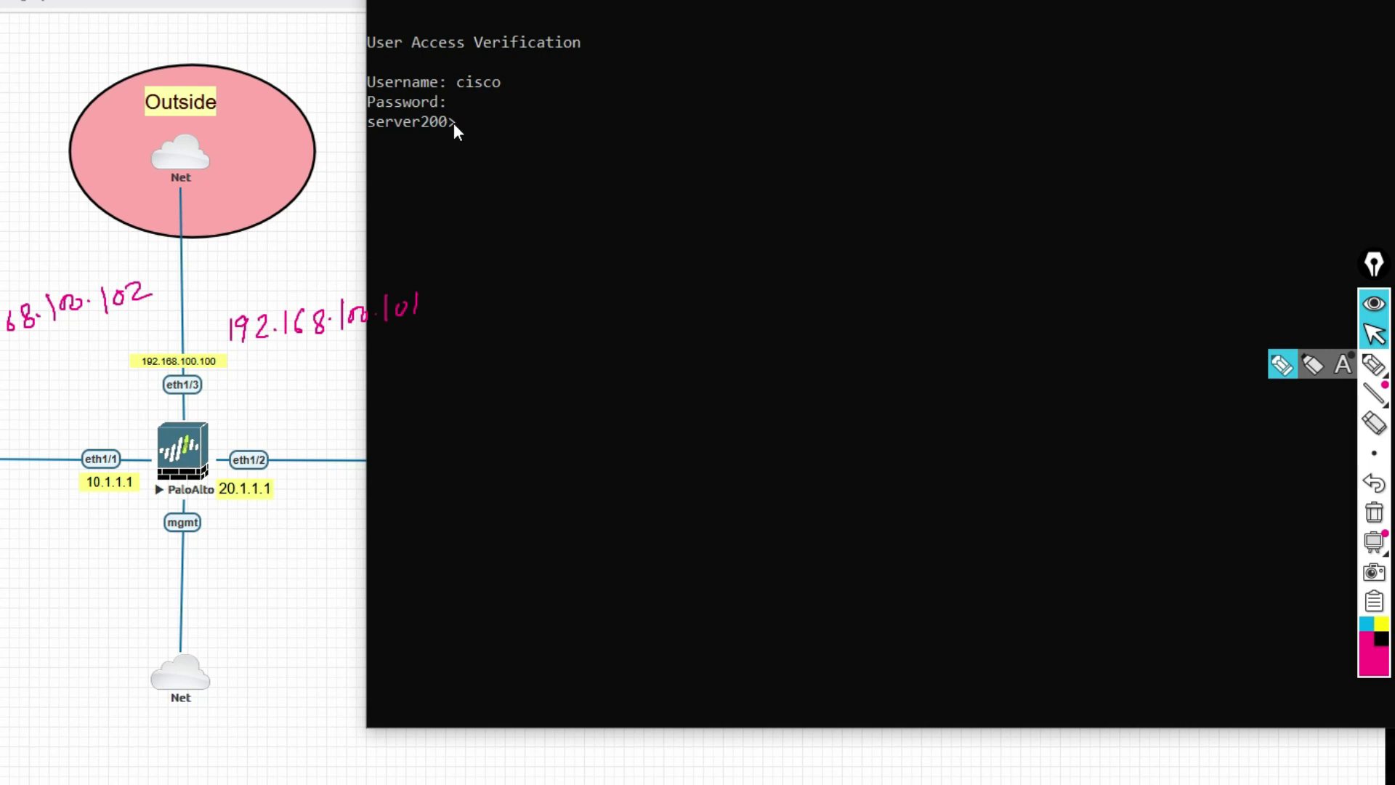
pyautogui.moveTo(586, 0); pyautogui.dragTo(545, 25)
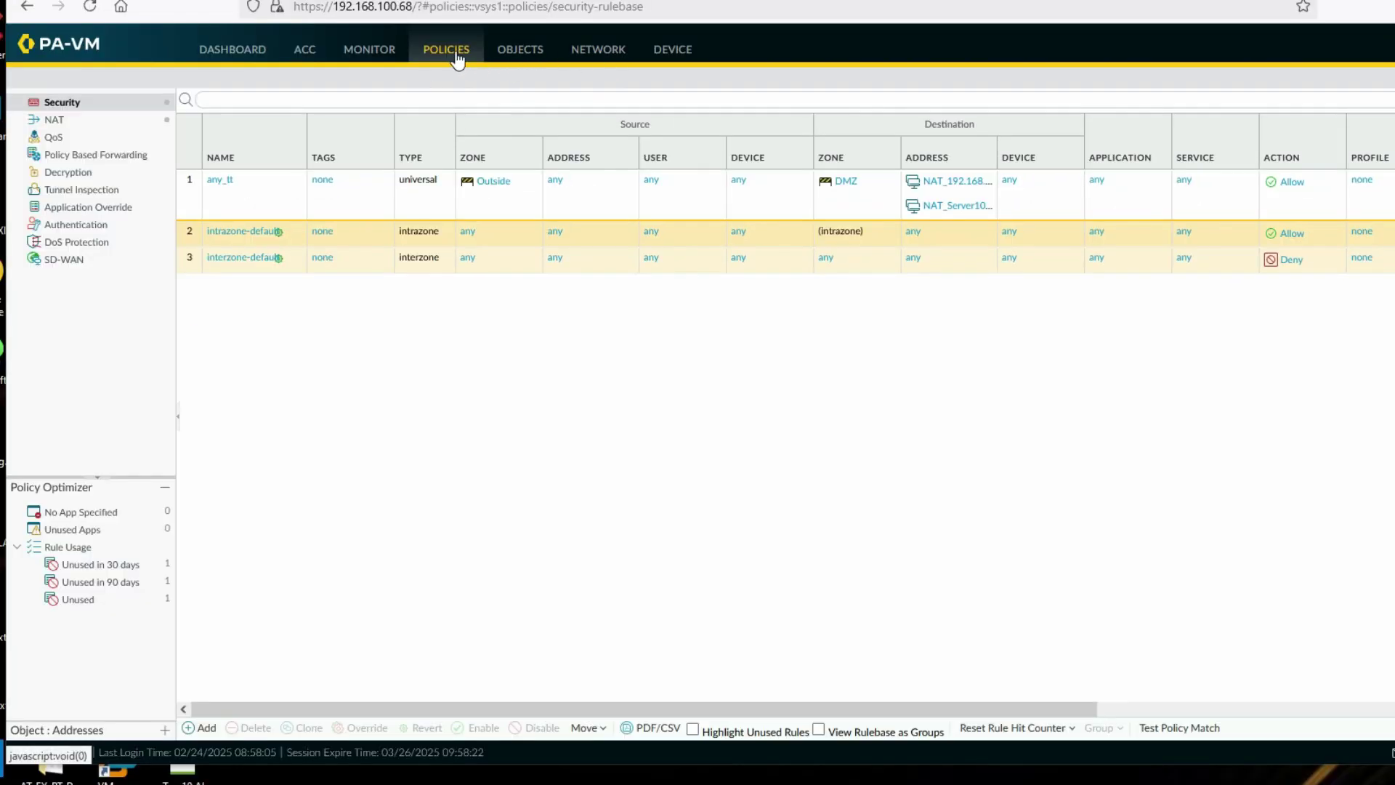
# Step: Open Monitor > Session Browser and expand the telnet session to 192.168.100.102
pyautogui.click(167, 40)
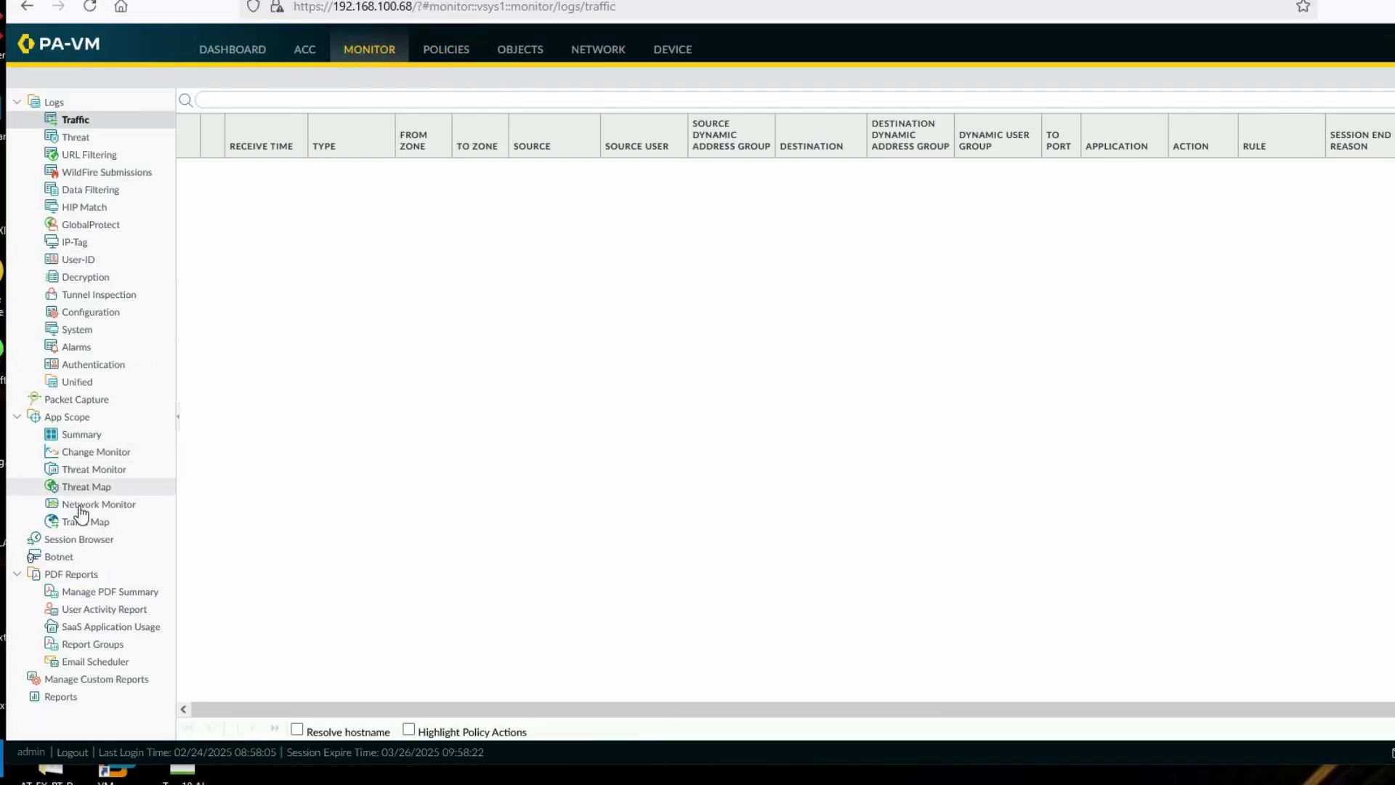
pyautogui.click(83, 542)
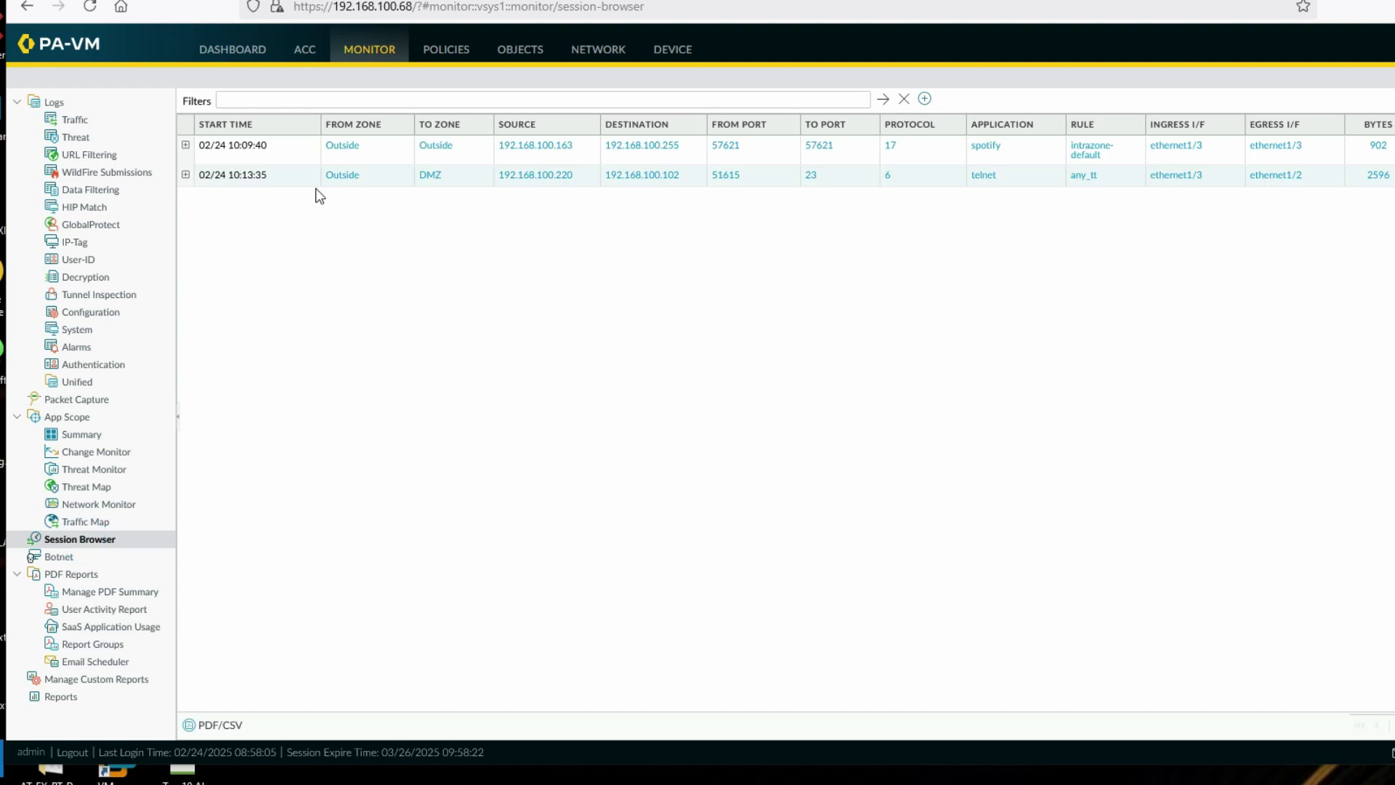
pyautogui.click(250, 177)
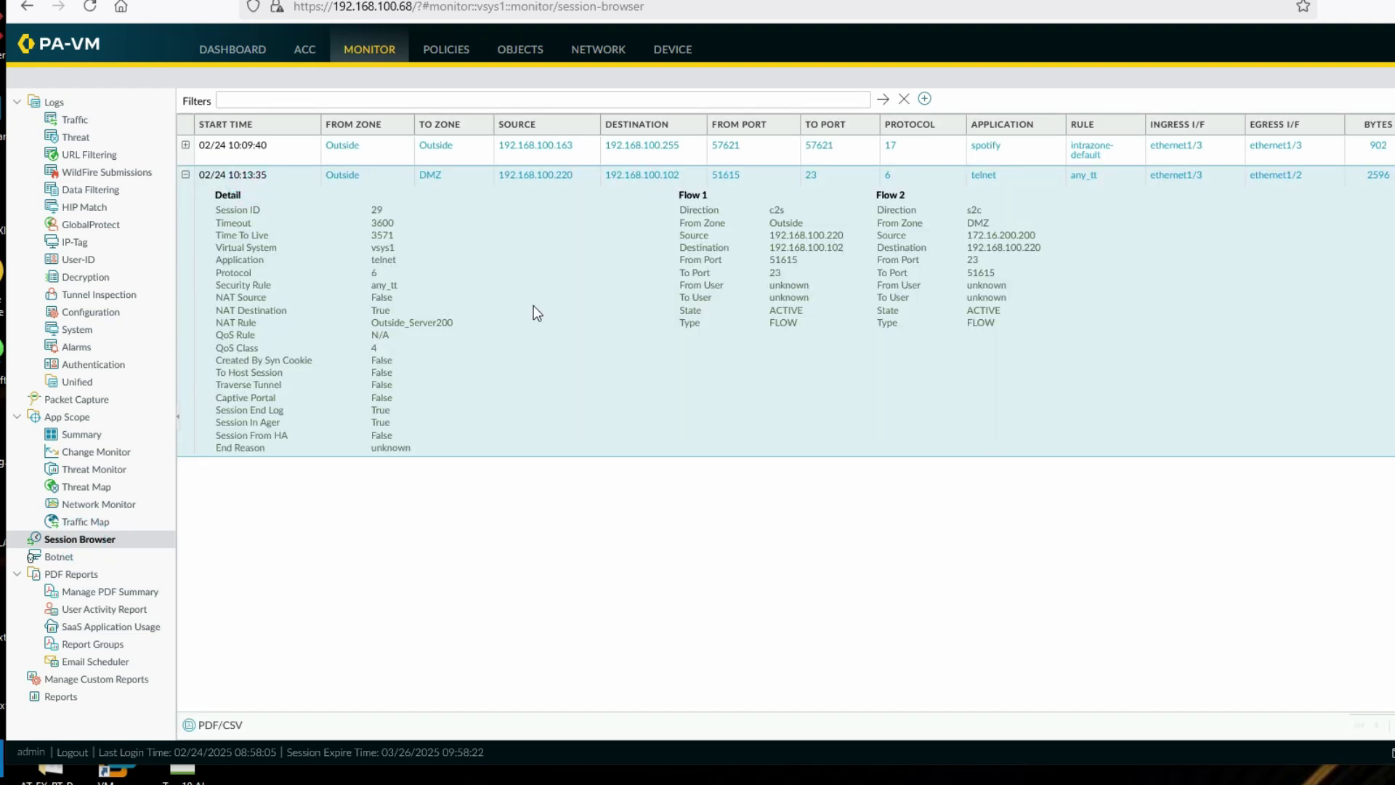
pyautogui.click(833, 248)
pyautogui.moveTo(738, 774)
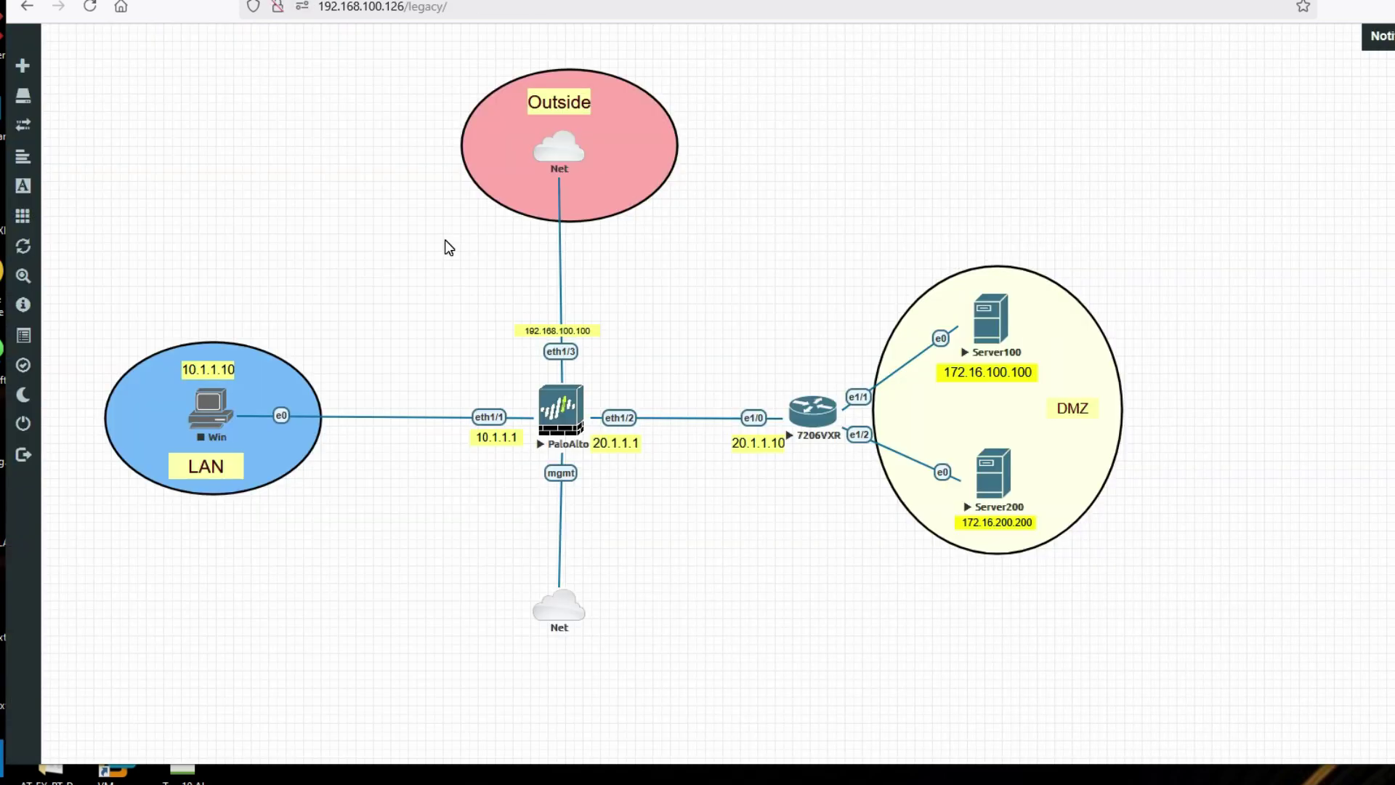
# Step: Sketch the 101→Server100 and 102→Server200 mappings on the topology, then clear them
pyautogui.moveTo(638, 258)
pyautogui.mouseDown()
pyautogui.moveTo(634, 282)
pyautogui.moveTo(658, 263)
pyautogui.moveTo(674, 278)
pyautogui.moveTo(626, 323)
pyautogui.moveTo(652, 301)
pyautogui.moveTo(693, 318)
pyautogui.mouseUp()
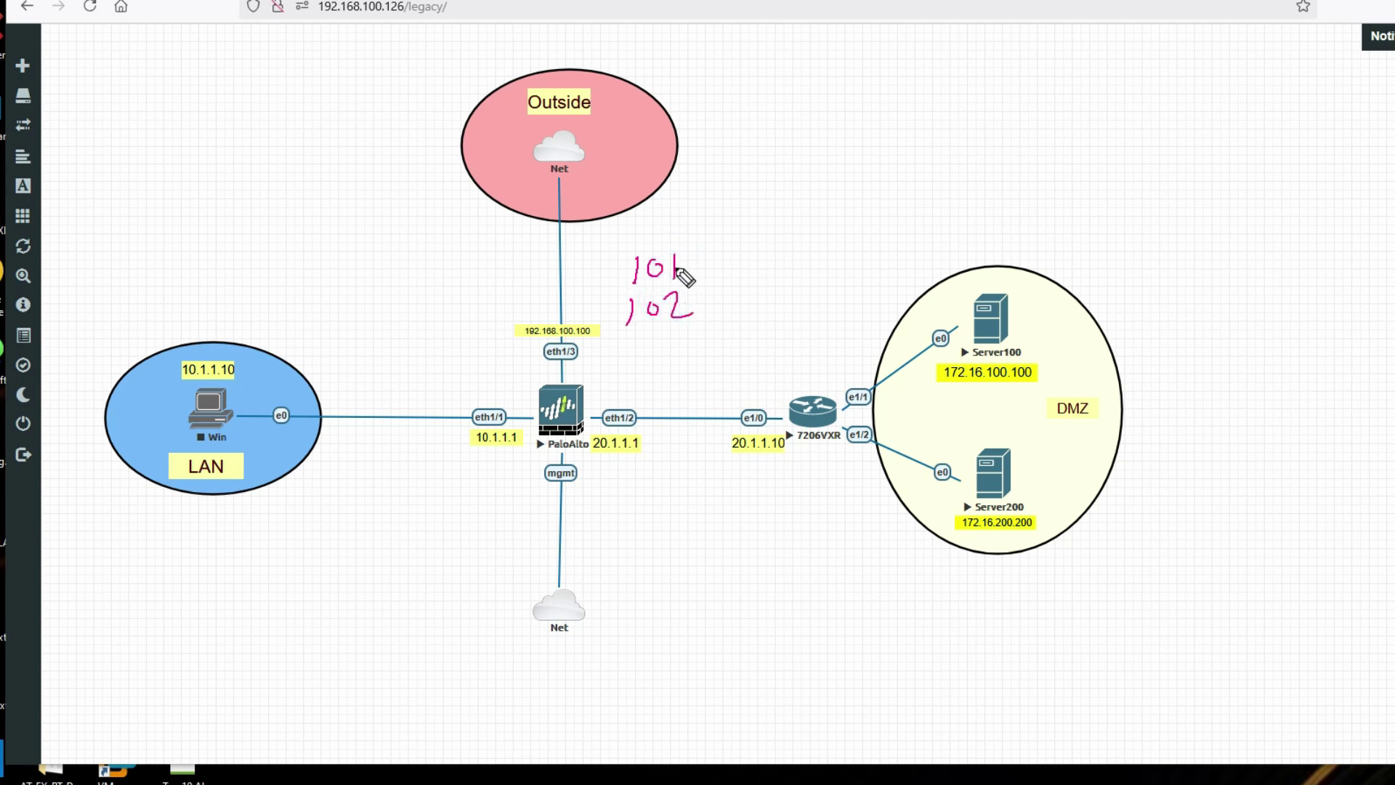
pyautogui.moveTo(677, 268); pyautogui.dragTo(958, 348)
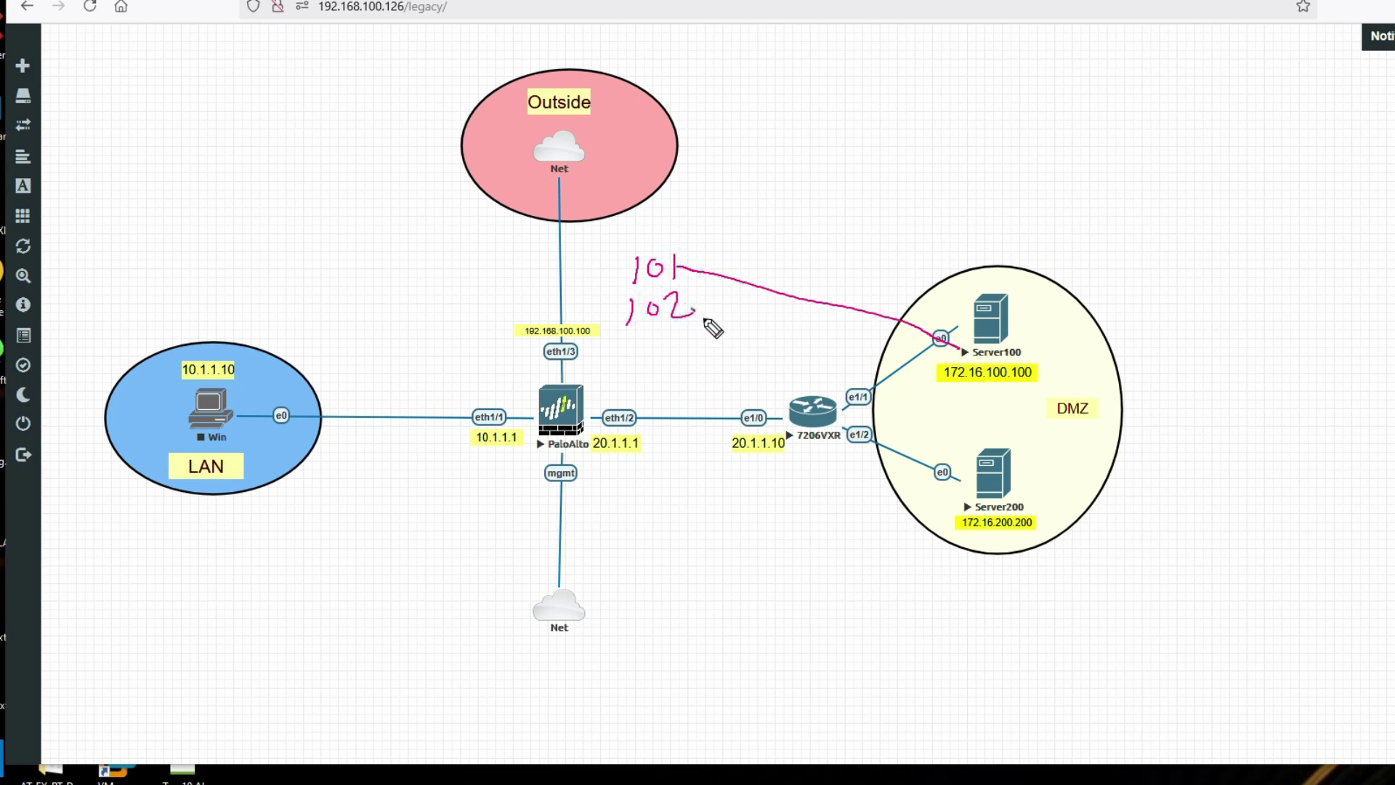
pyautogui.moveTo(694, 310); pyautogui.dragTo(952, 503)
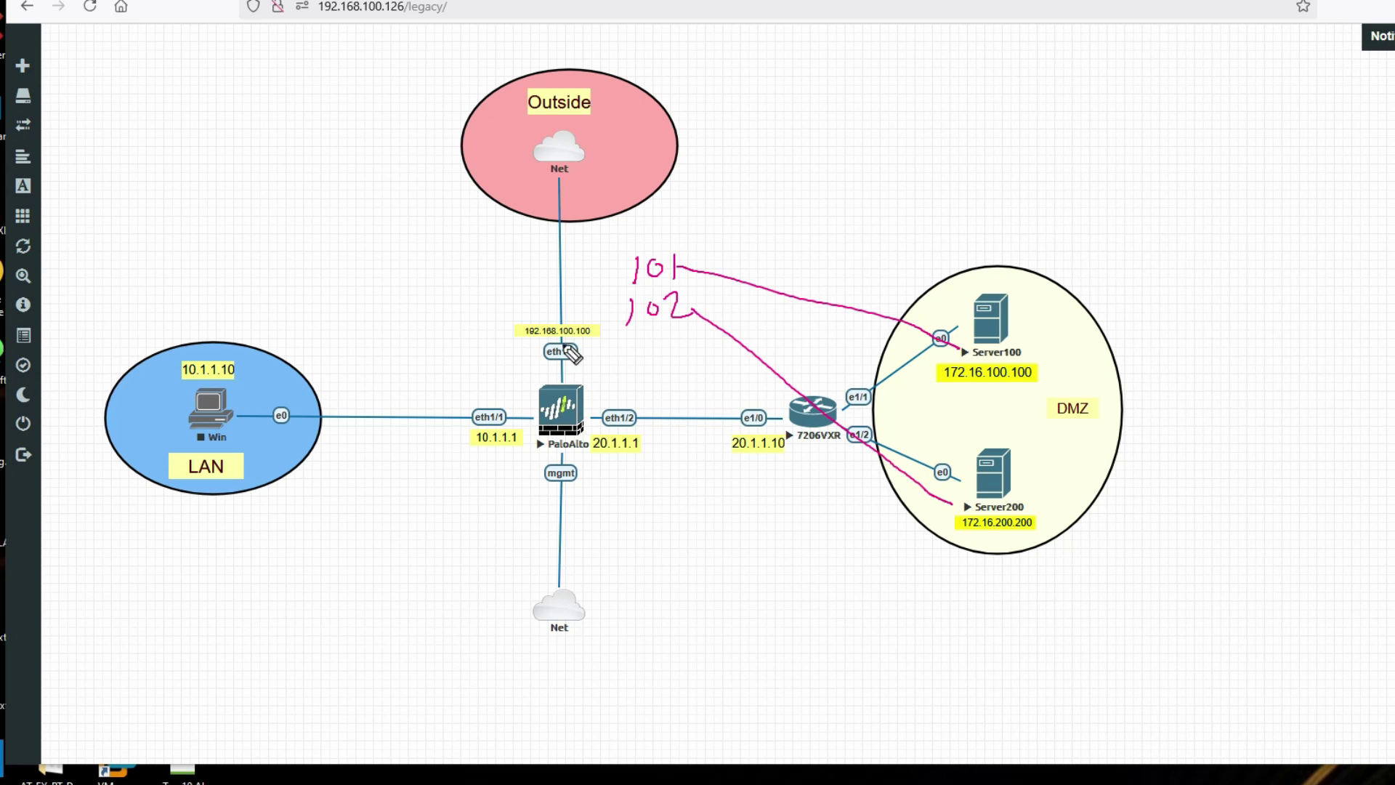
pyautogui.press('e')
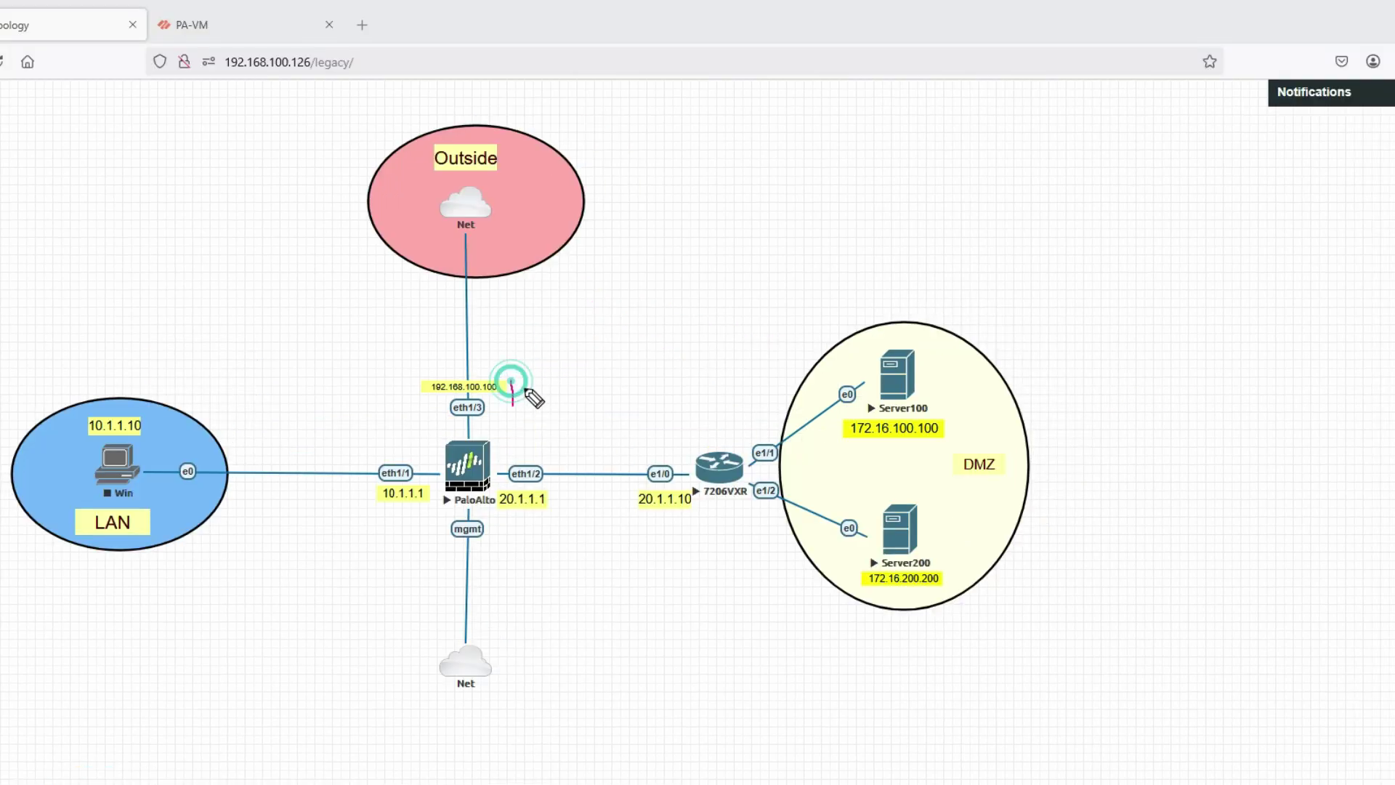
# Step: Write 192.168.100.101 with port 2323 beside the firewall and draw an arrow to Server100
pyautogui.moveTo(512, 377)
pyautogui.mouseDown()
pyautogui.moveTo(524, 403)
pyautogui.moveTo(665, 350)
pyautogui.moveTo(675, 330)
pyautogui.moveTo(696, 350)
pyautogui.mouseUp()
pyautogui.click(657, 348)
pyautogui.moveTo(507, 420); pyautogui.dragTo(699, 374)
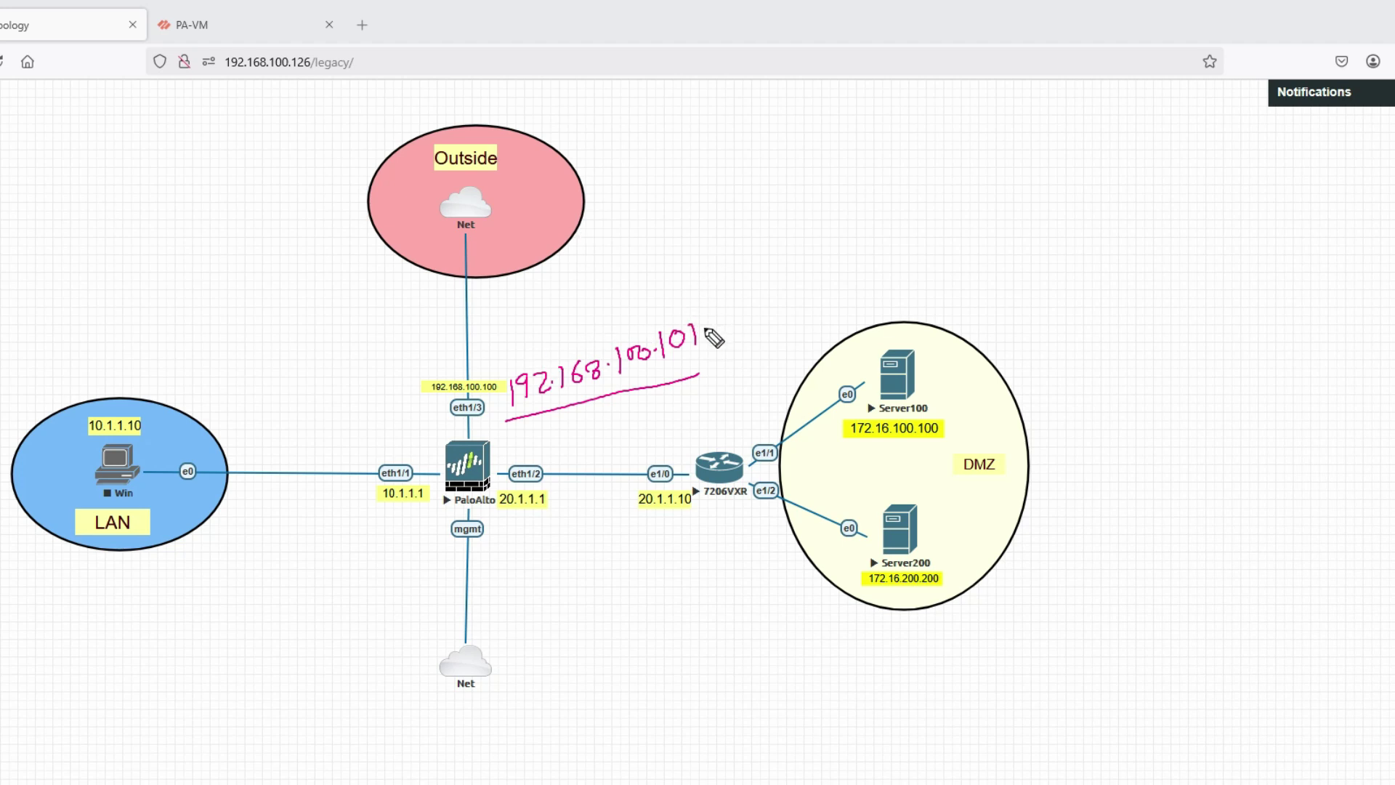
pyautogui.moveTo(700, 325); pyautogui.dragTo(792, 291)
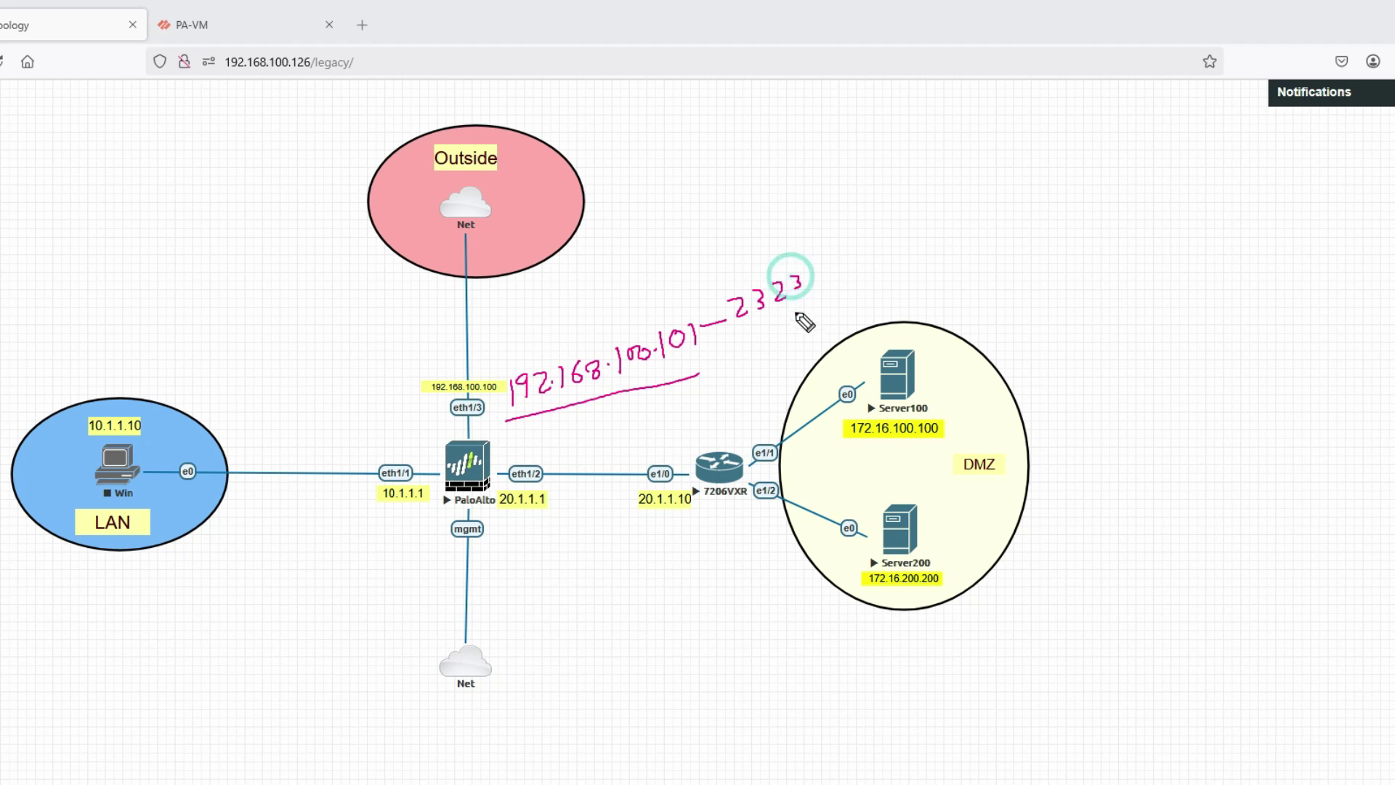
pyautogui.moveTo(701, 333)
pyautogui.mouseDown()
pyautogui.moveTo(724, 403)
pyautogui.moveTo(860, 416)
pyautogui.mouseUp()
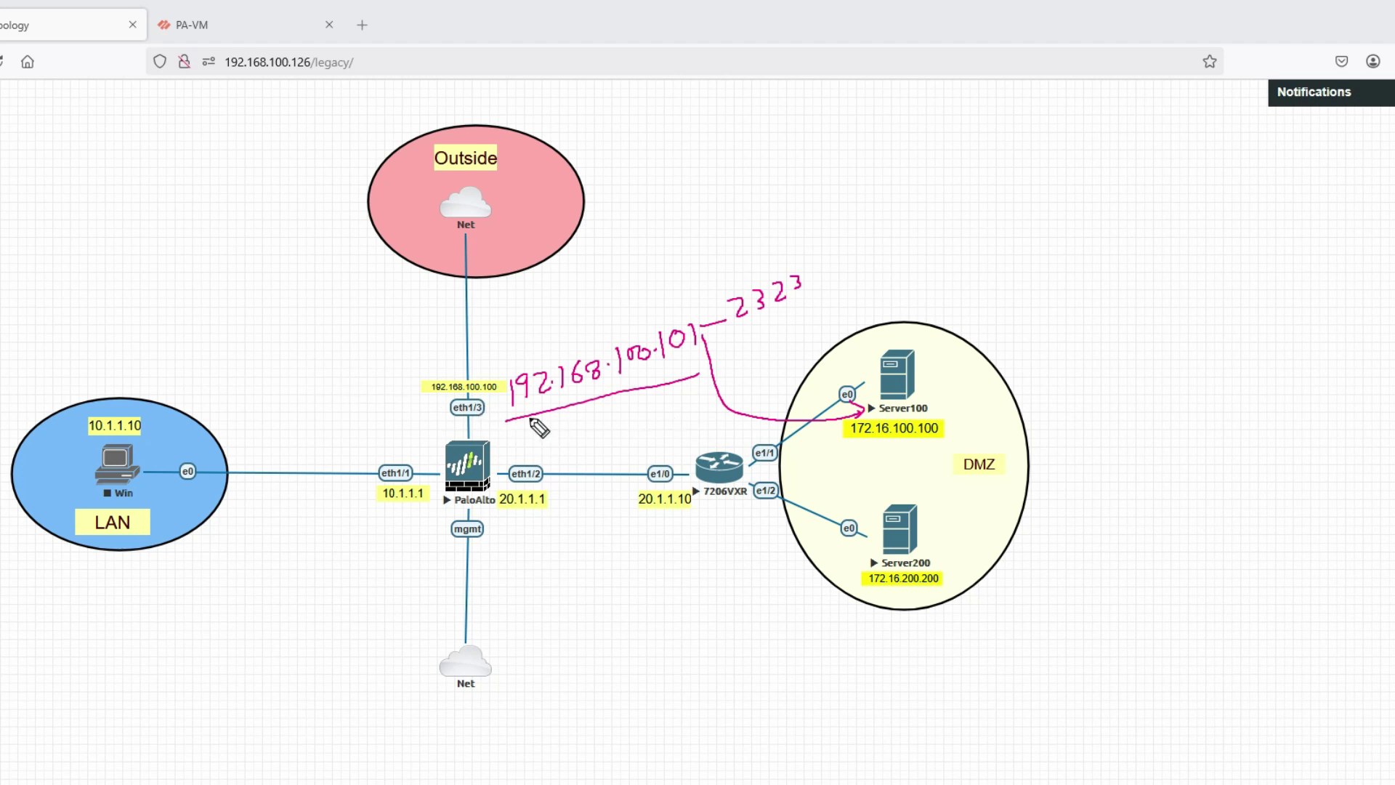
# Step: Write a second 192.168.100.101 entry with port 2324 and draw an arrow to Server200
pyautogui.moveTo(506, 425)
pyautogui.mouseDown()
pyautogui.moveTo(505, 445)
pyautogui.moveTo(521, 444)
pyautogui.moveTo(602, 430)
pyautogui.moveTo(626, 417)
pyautogui.moveTo(617, 409)
pyautogui.mouseUp()
pyautogui.click(555, 433)
pyautogui.click(596, 424)
pyautogui.moveTo(626, 411)
pyautogui.mouseDown()
pyautogui.moveTo(650, 418)
pyautogui.moveTo(663, 400)
pyautogui.moveTo(680, 409)
pyautogui.moveTo(768, 368)
pyautogui.moveTo(788, 336)
pyautogui.moveTo(778, 359)
pyautogui.moveTo(812, 361)
pyautogui.moveTo(830, 335)
pyautogui.mouseUp()
pyautogui.click(643, 414)
pyautogui.moveTo(828, 323); pyautogui.dragTo(831, 347)
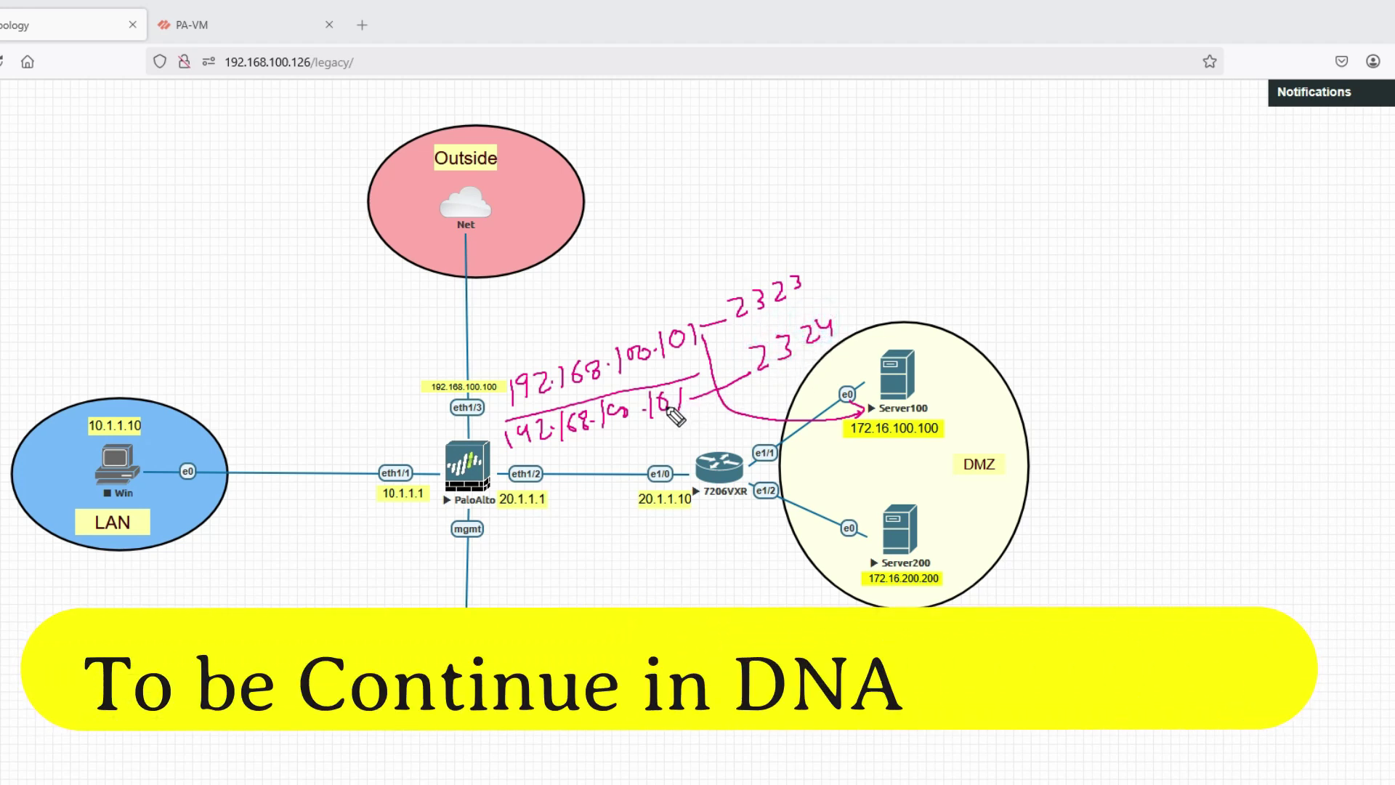
pyautogui.moveTo(679, 398)
pyautogui.mouseDown()
pyautogui.moveTo(690, 457)
pyautogui.moveTo(756, 552)
pyautogui.moveTo(852, 555)
pyautogui.moveTo(836, 561)
pyautogui.mouseUp()
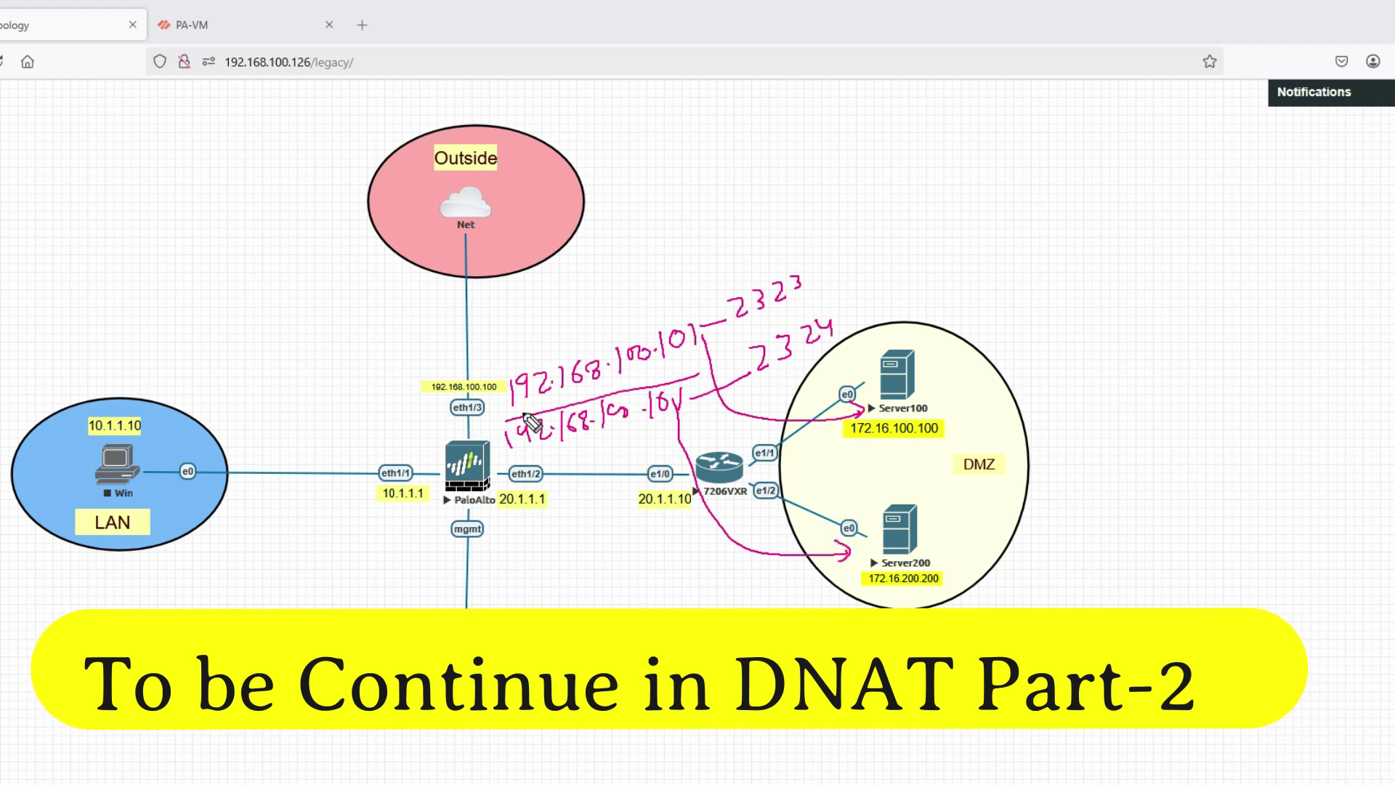
pyautogui.moveTo(610, 438)
pyautogui.mouseDown()
pyautogui.moveTo(683, 420)
pyautogui.moveTo(647, 393)
pyautogui.moveTo(693, 385)
pyautogui.mouseUp()
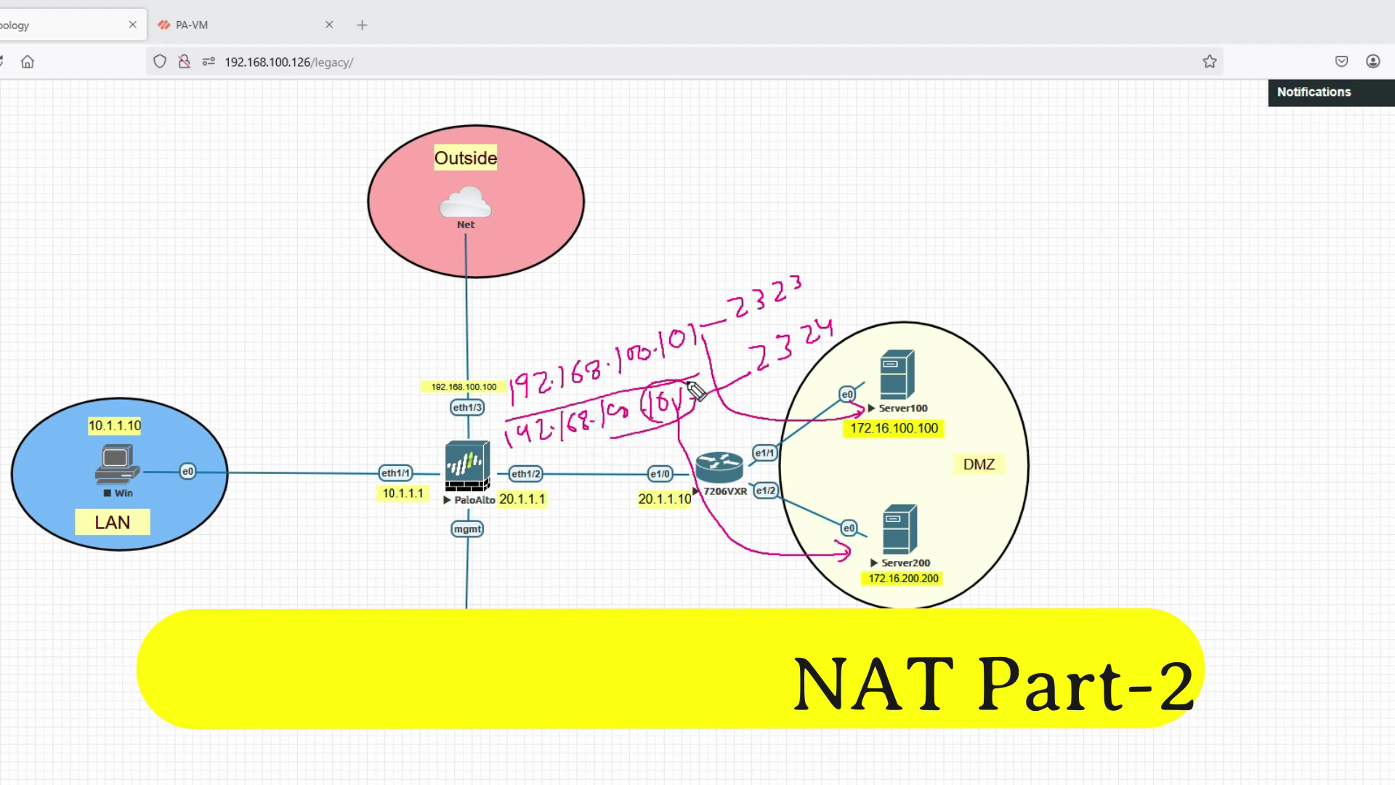